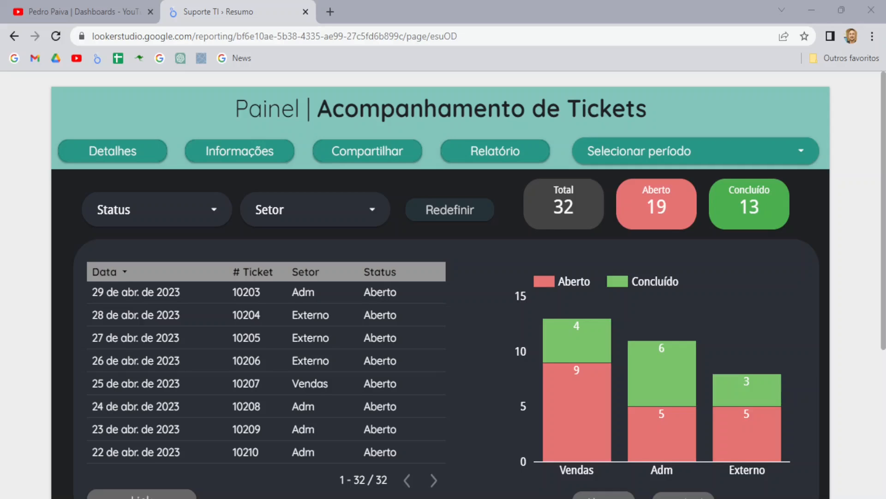
Step: Look over the YouTube channel tab and the report's Detalhes and Resumo pages
left_click(68, 4)
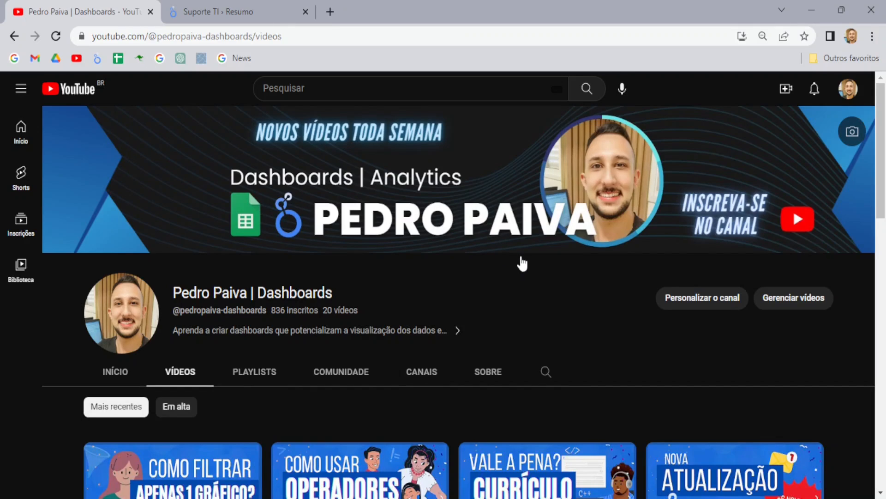
scroll(522, 263, "down", 4)
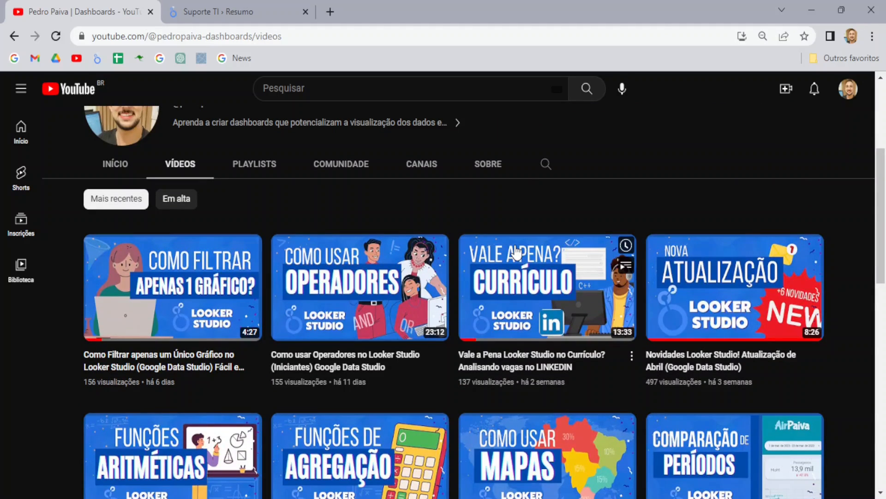
scroll(510, 272, "up", 4)
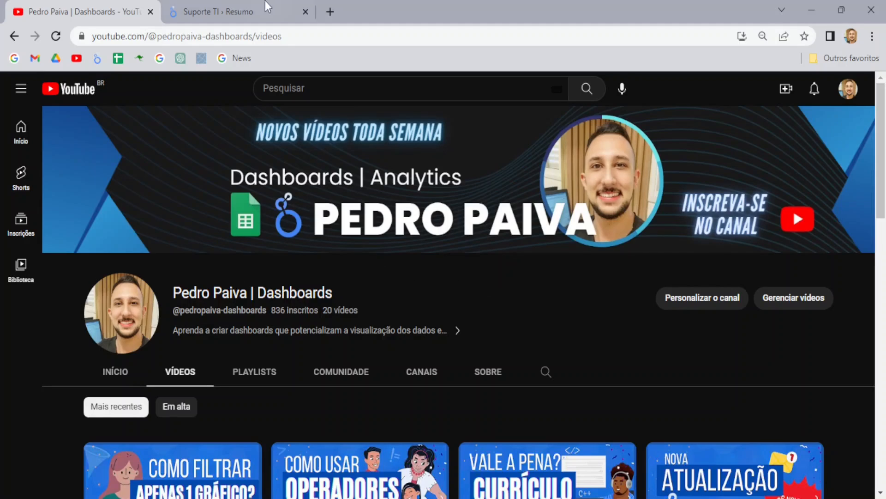
left_click(250, 2)
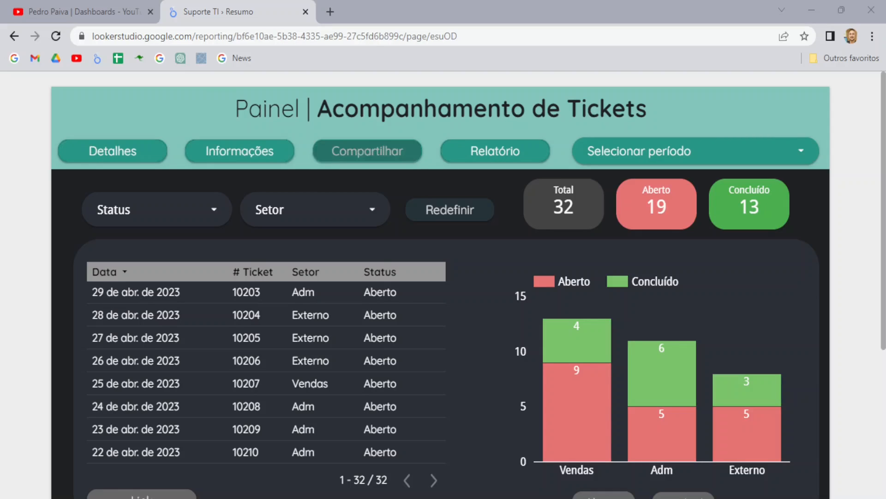
scroll(443, 277, "down", 5)
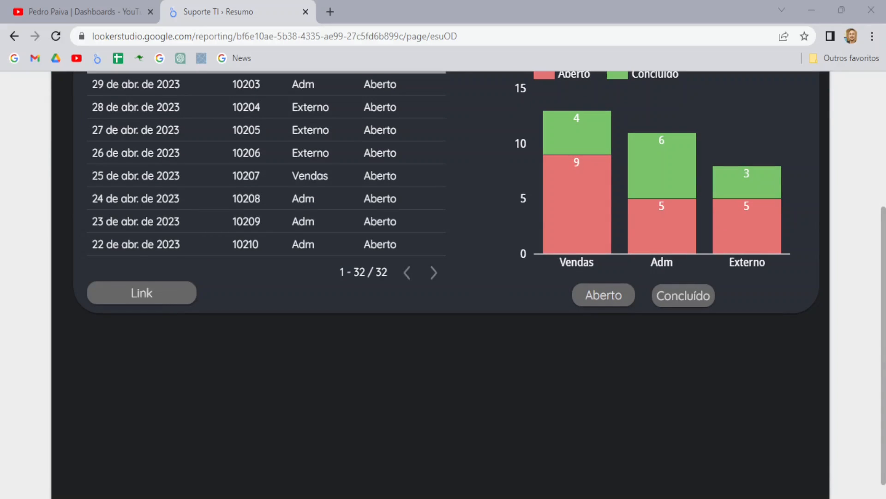
scroll(443, 277, "up", 5)
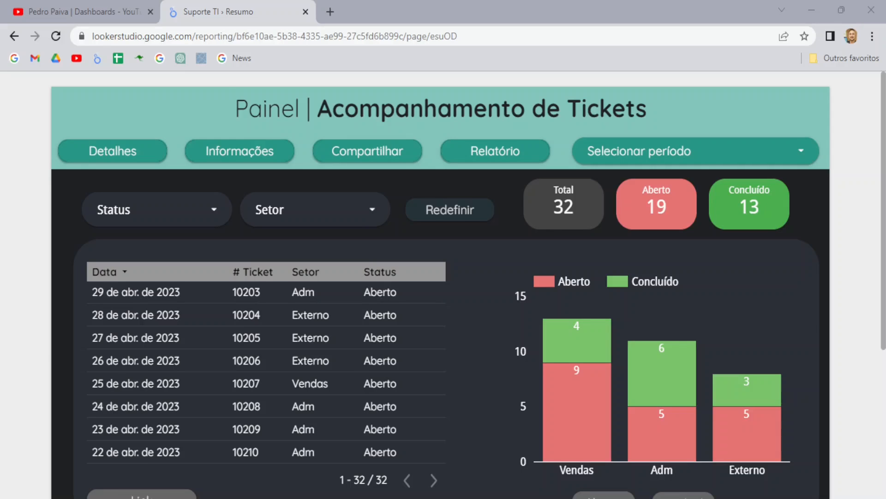
left_click(115, 159)
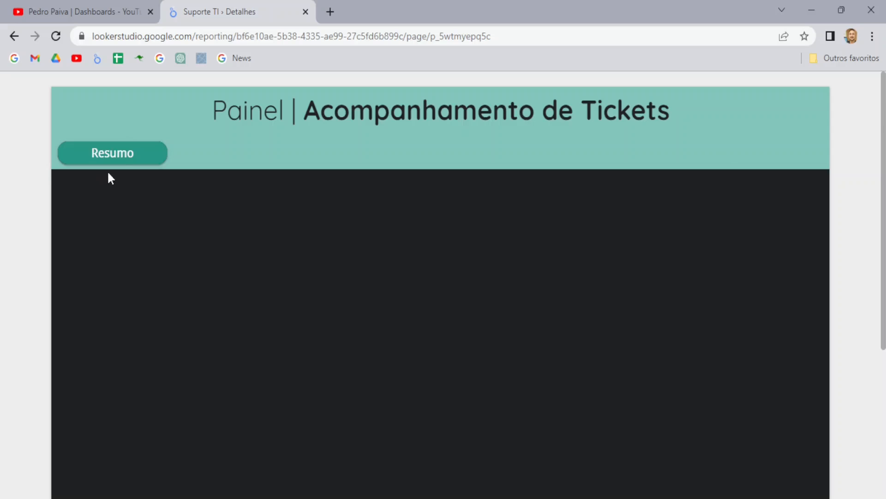
left_click(113, 157)
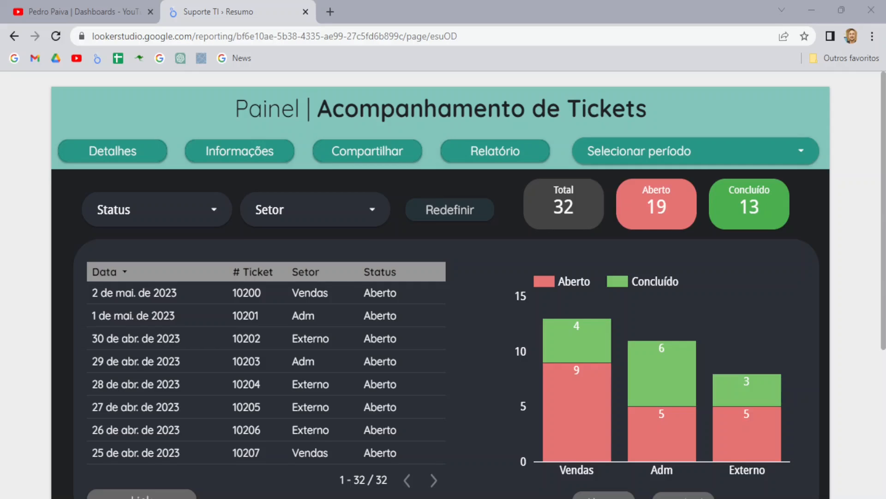
Step: In edit mode, add a Botão control at the header's top-left
left_click(861, 171)
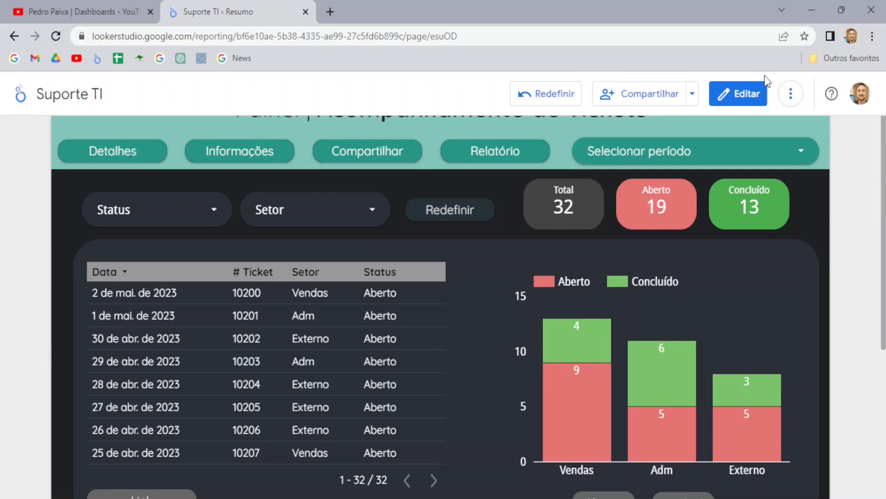
left_click(748, 95)
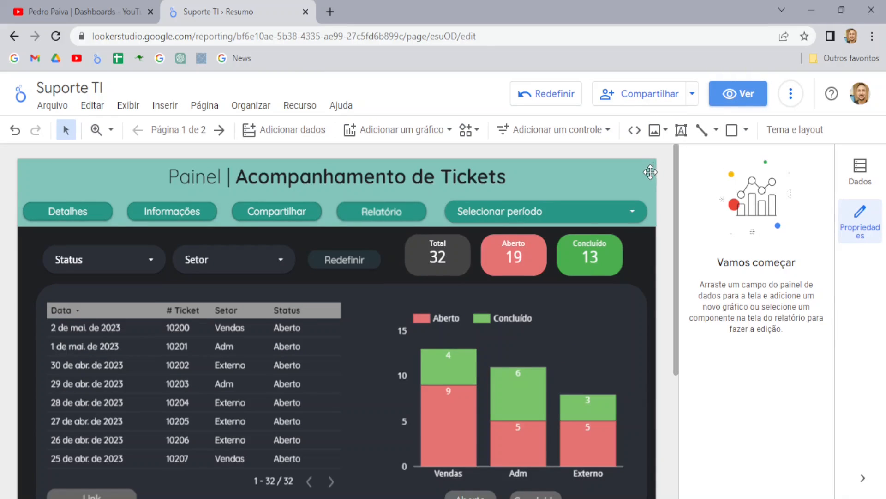
left_click(560, 136)
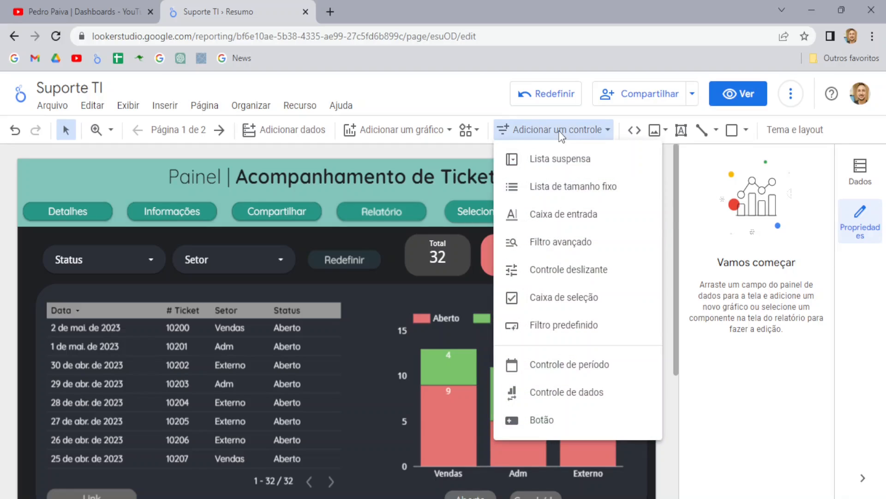
left_click(546, 423)
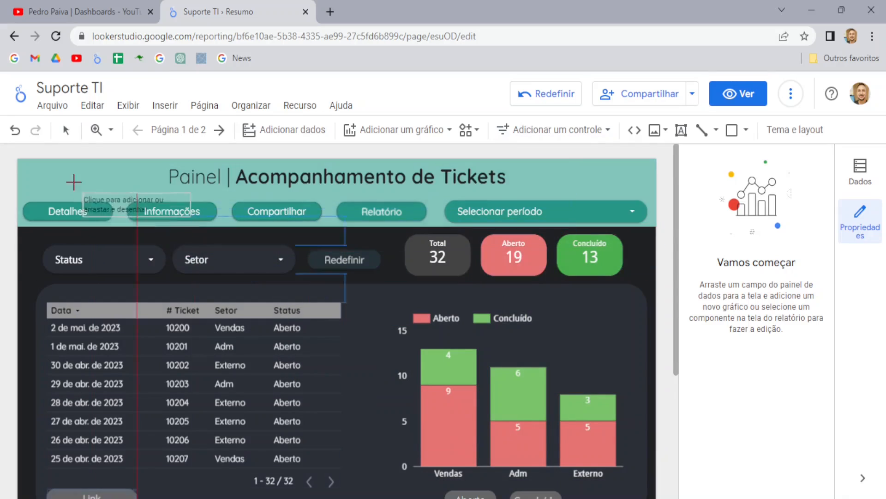
left_click(28, 168)
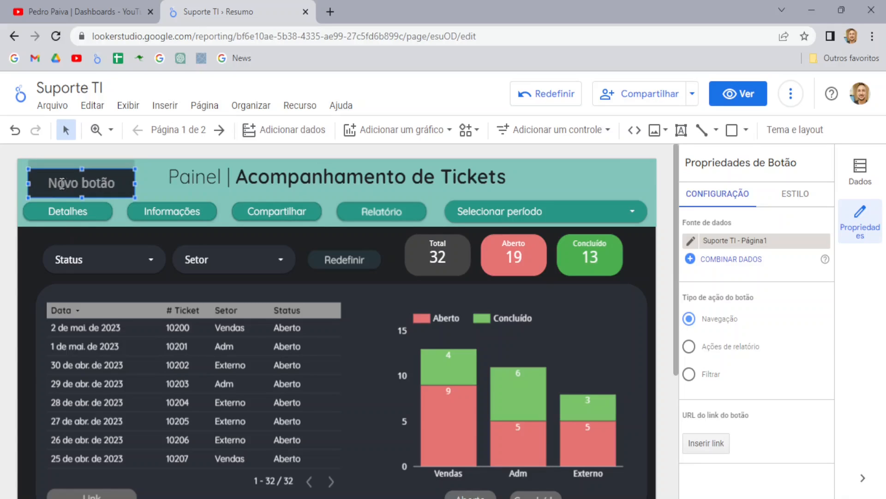
Step: Replace the 'Novo botão' label text with 'Detalhes'
left_click(76, 183)
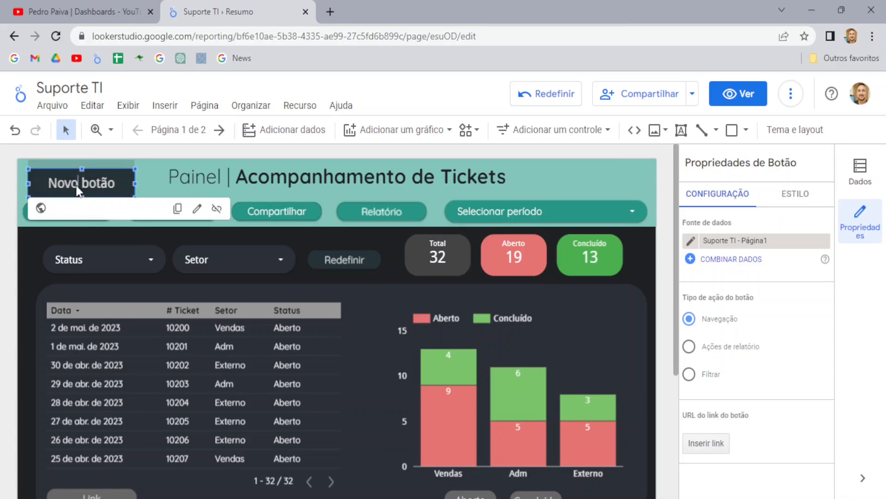
left_click(69, 184)
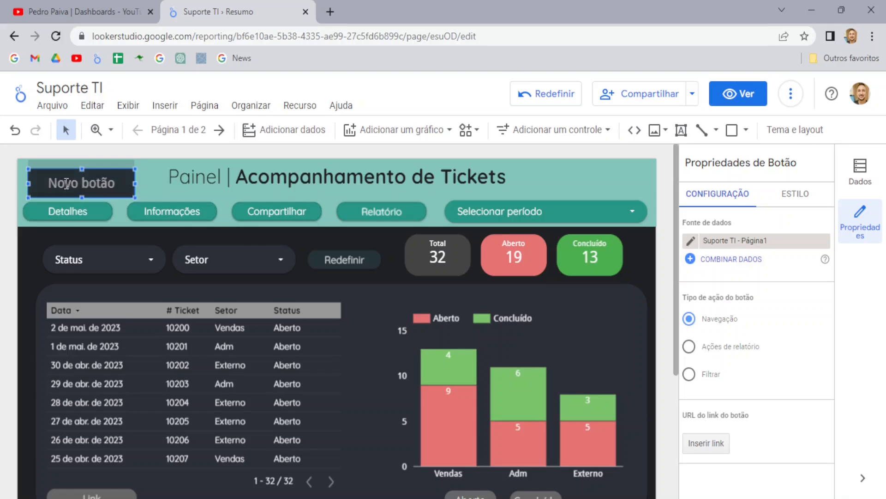
double_click(78, 185)
left_click(78, 185)
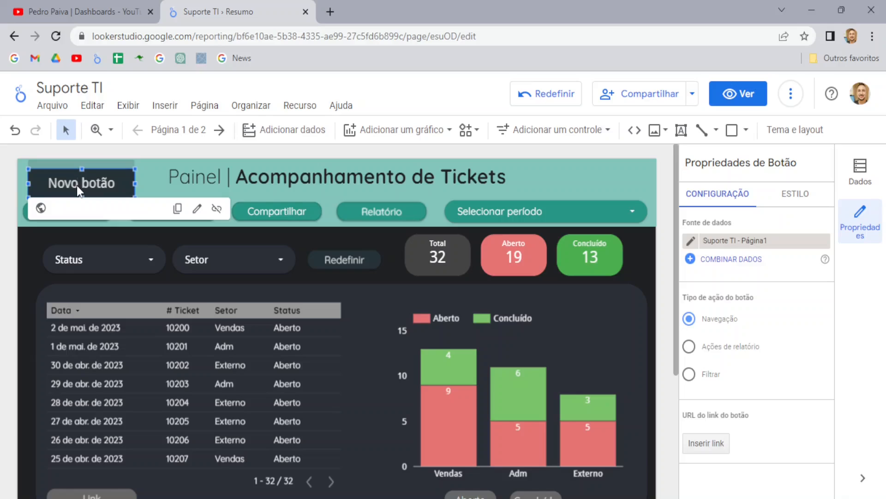
type("D")
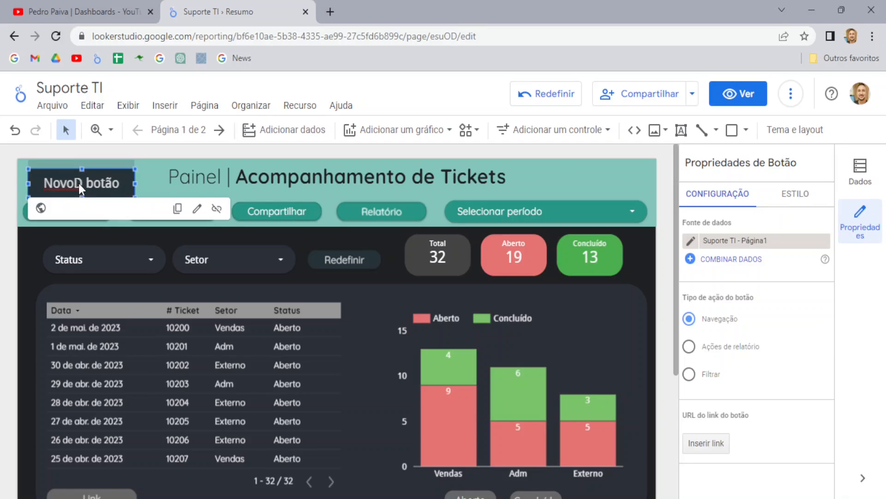
left_click(64, 182)
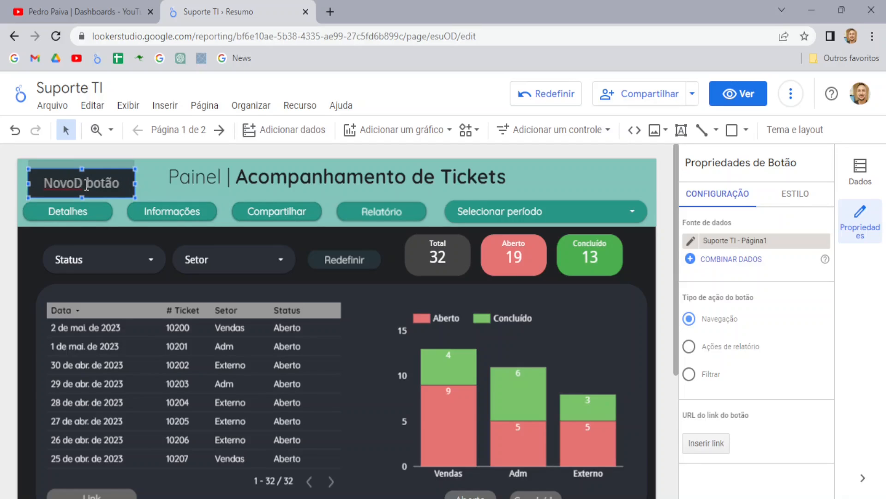
left_click(85, 184)
key("BackSpace")
key("BackSpace")
key("BackSpace")
key("BackSpace")
key("BackSpace")
key("BackSpace")
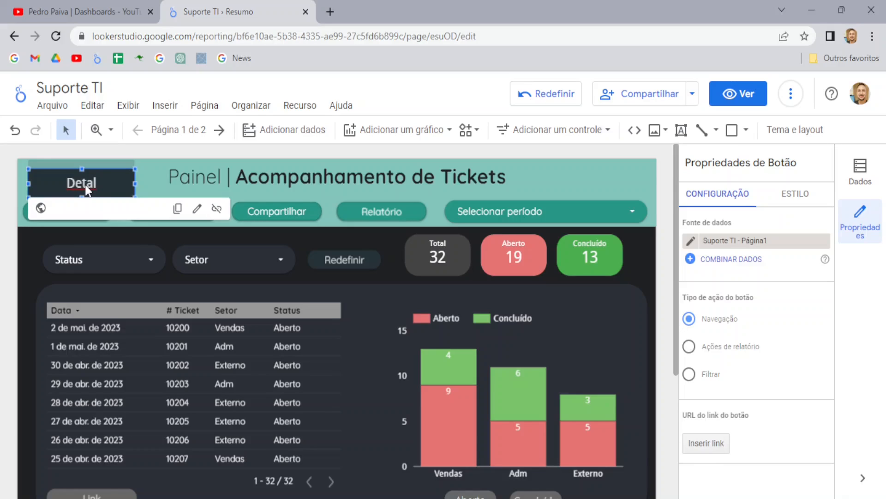
type("es")
left_click(10, 210)
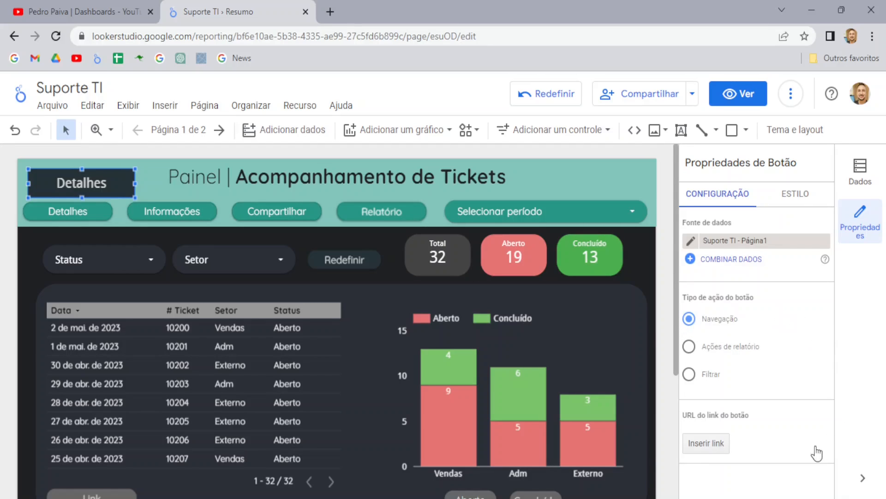
Step: Link the button to the Detalhes page in the same tab, then switch to view mode
left_click(707, 444)
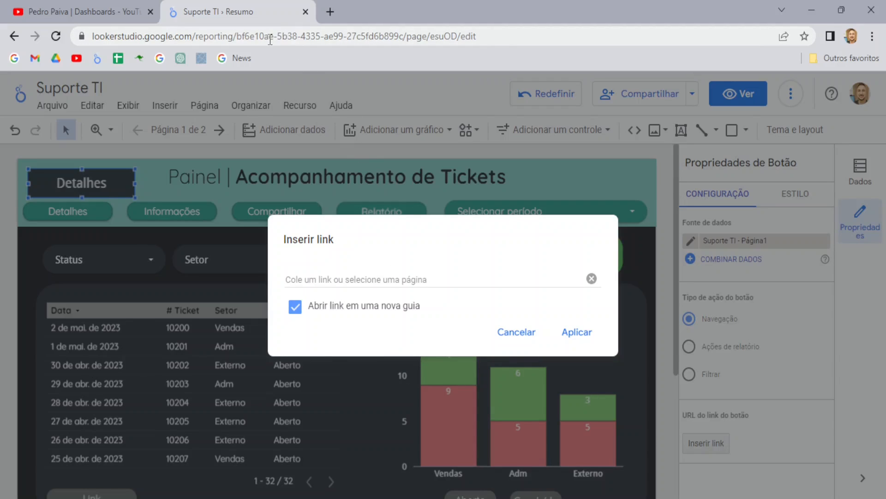
left_click(345, 281)
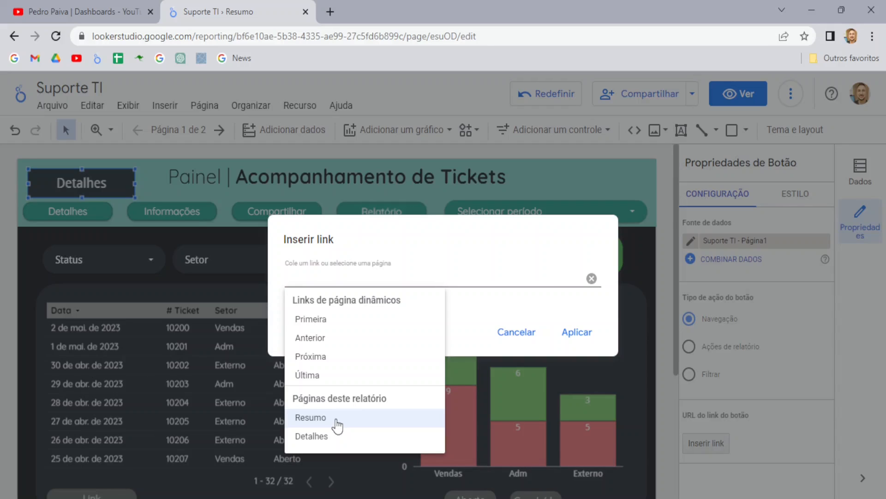
left_click(320, 436)
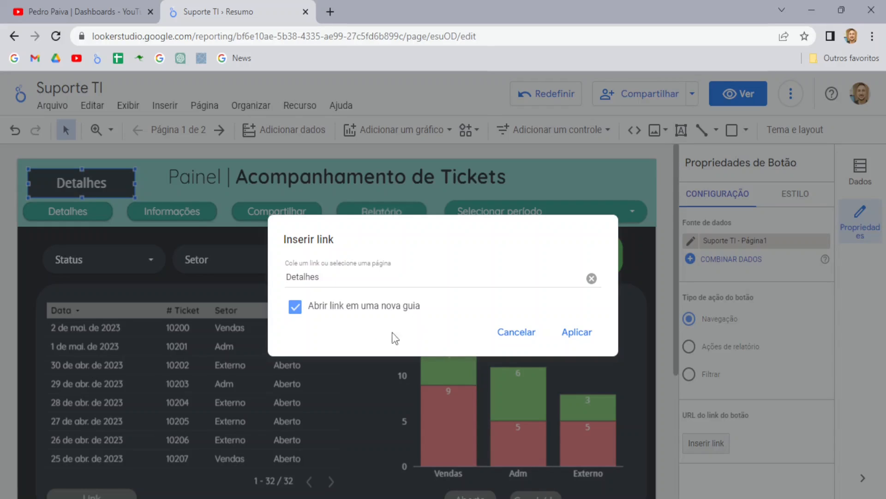
left_click(297, 313)
left_click(577, 340)
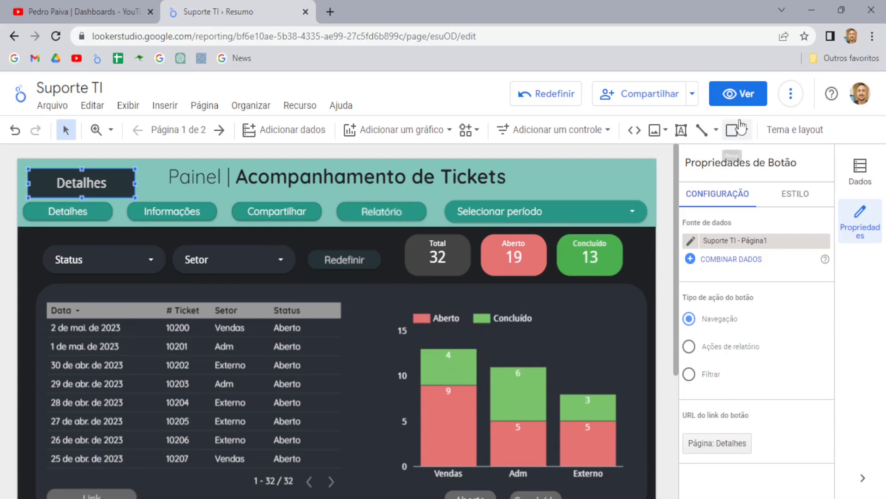
left_click(737, 94)
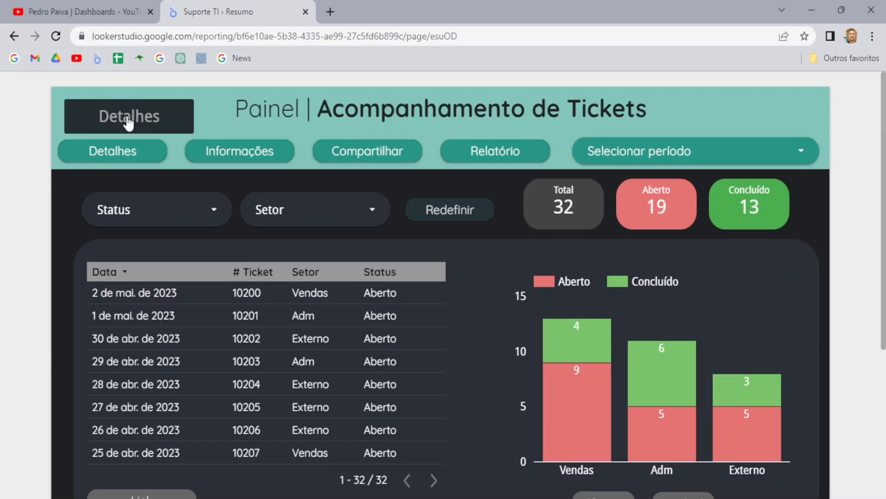
left_click(126, 118)
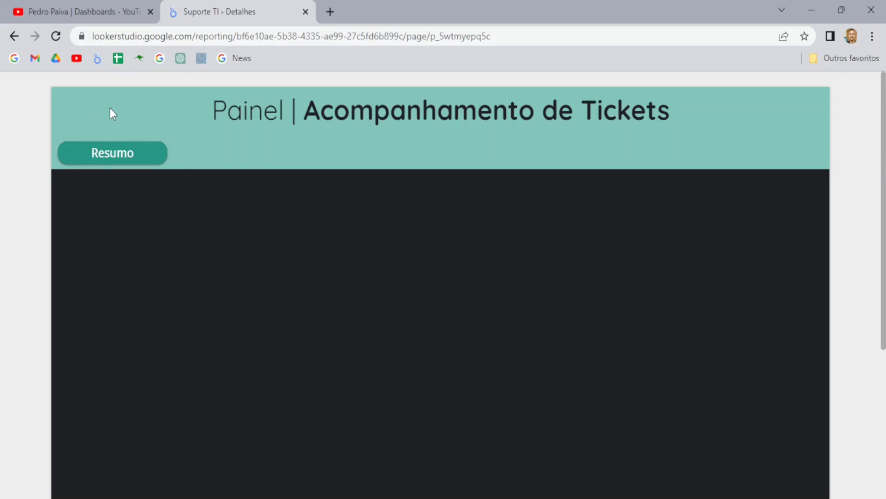
left_click(115, 163)
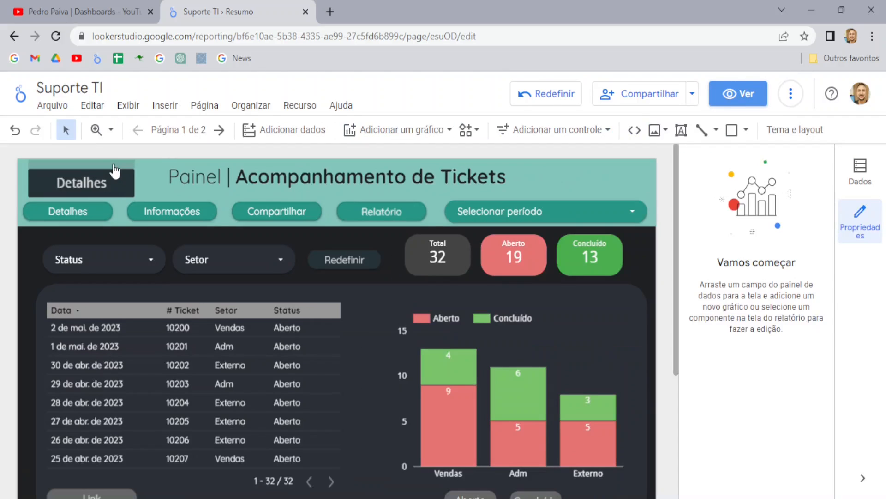
Step: Delete the dark Detalhes button at the top-left and switch to view mode
left_click(103, 172)
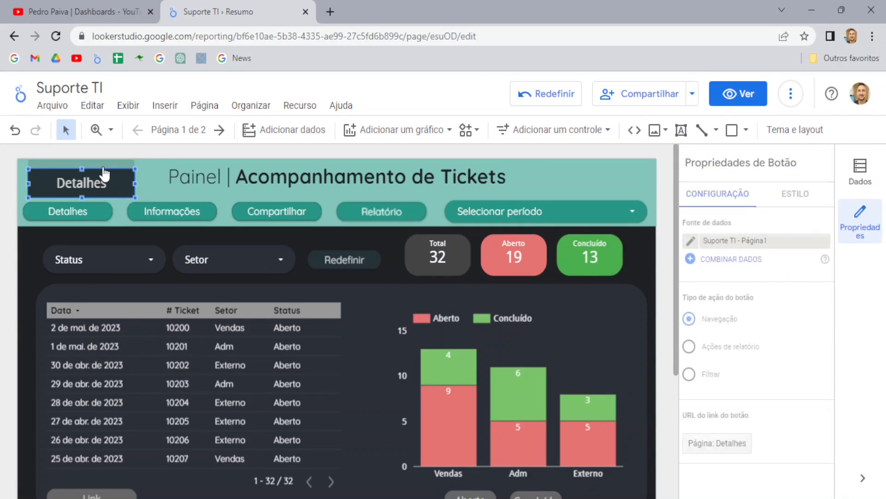
left_click(795, 198)
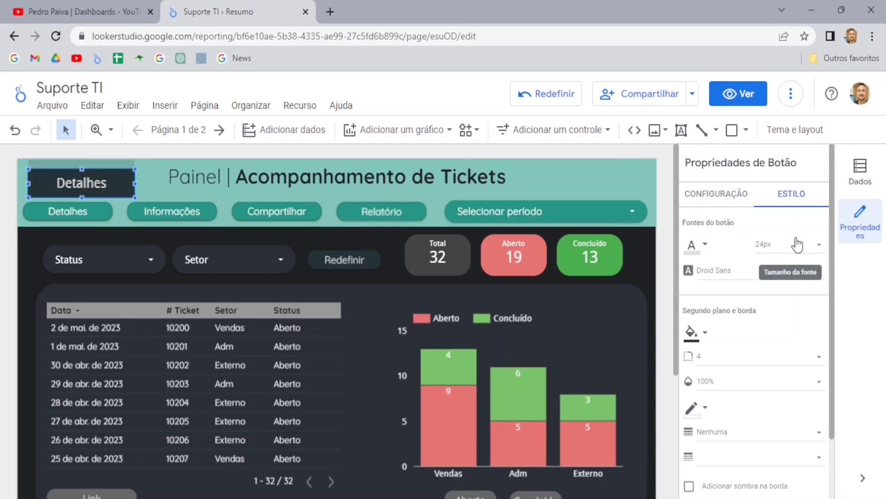
scroll(738, 249, "down", 2)
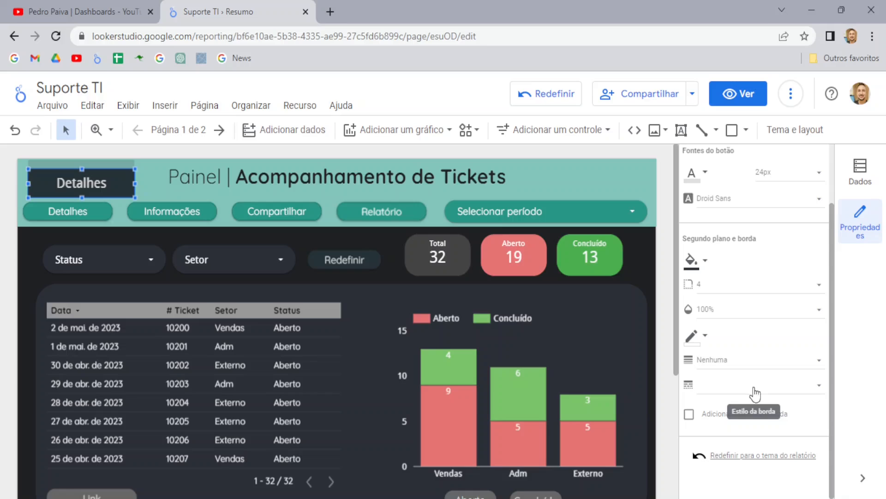
scroll(754, 388, "up", 2)
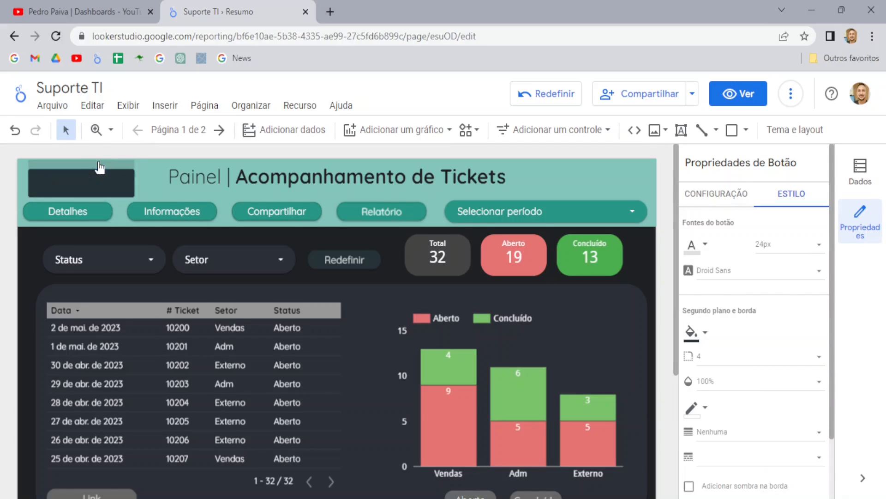
key("Delete")
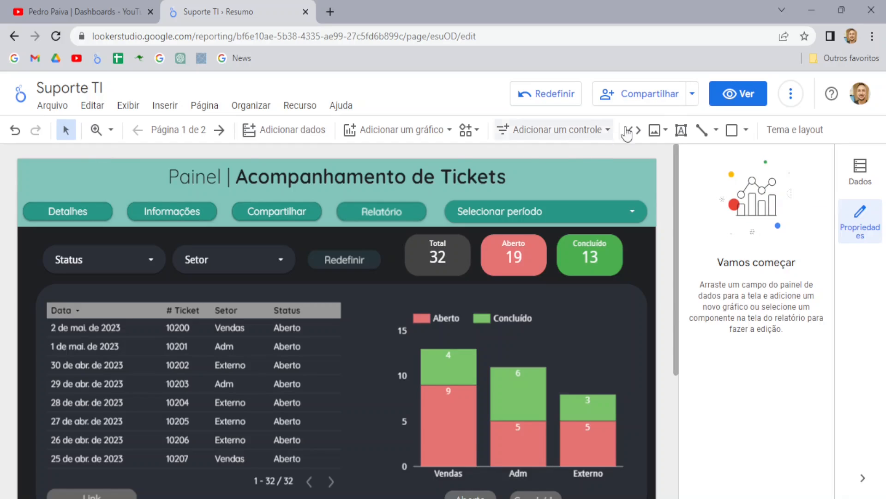
left_click(741, 93)
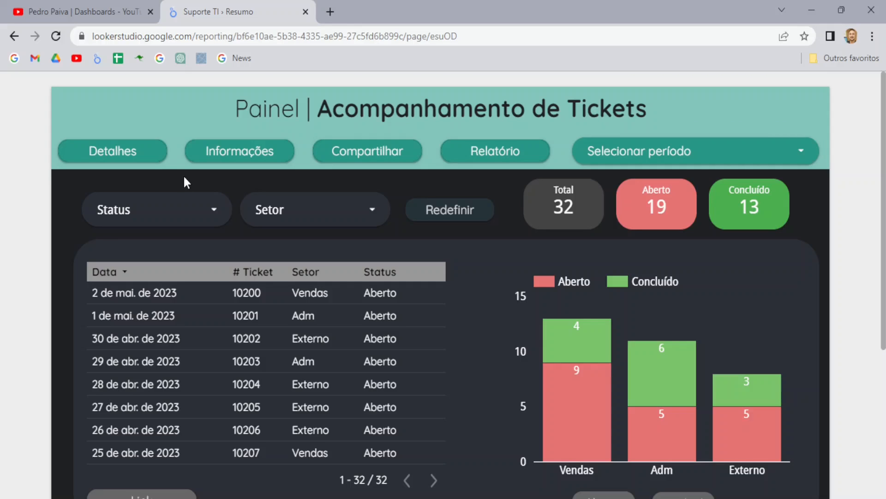
Step: Test that Informações opens the YouTube channel, then return to the dashboard tab
left_click(248, 157)
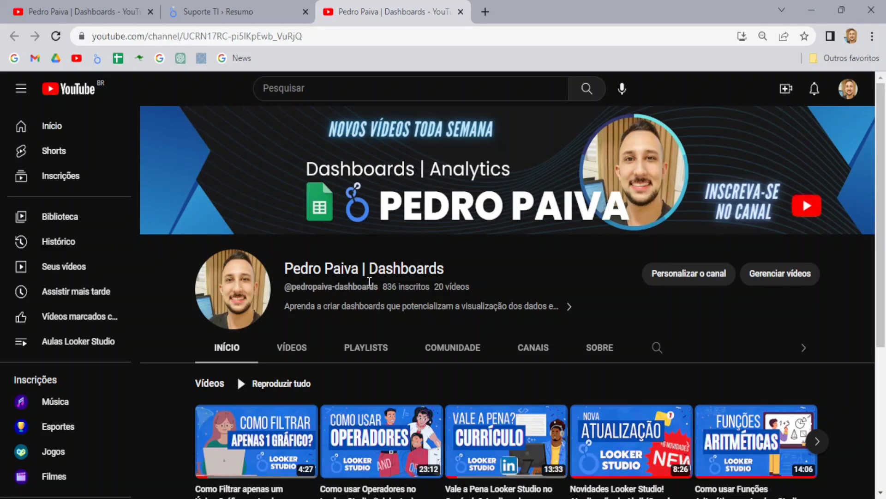
left_click(235, 11)
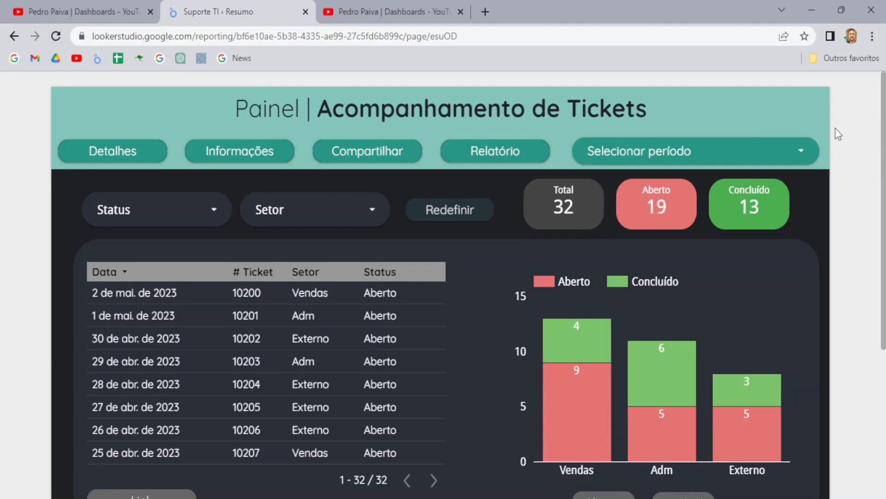
Step: Return to edit mode and place a new button at the header's top-left
mouse_move(790, 81)
left_click(739, 94)
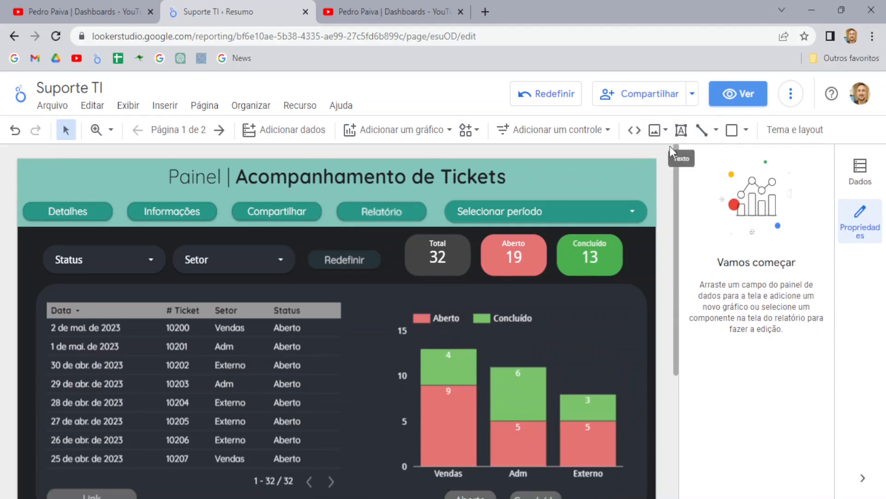
left_click(555, 131)
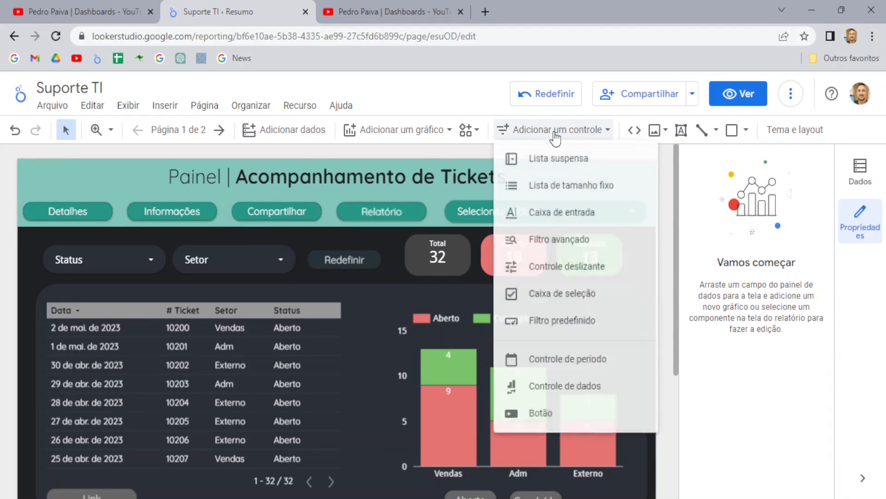
left_click(568, 420)
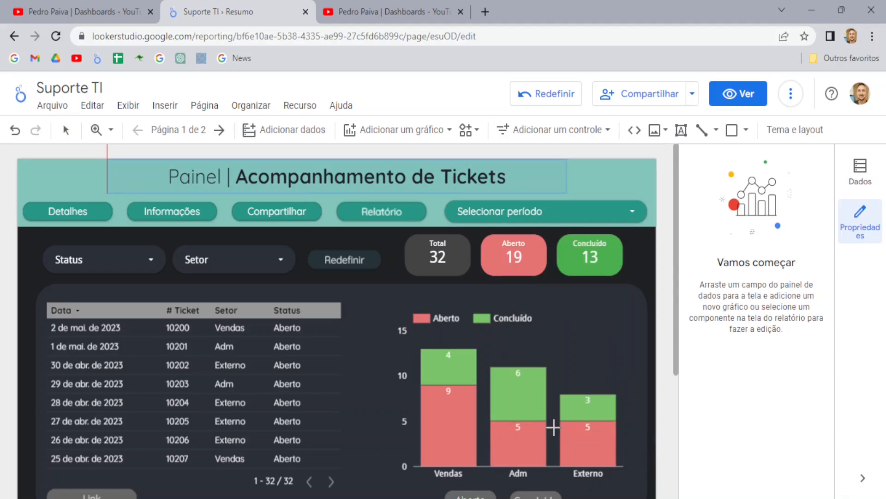
left_click(31, 168)
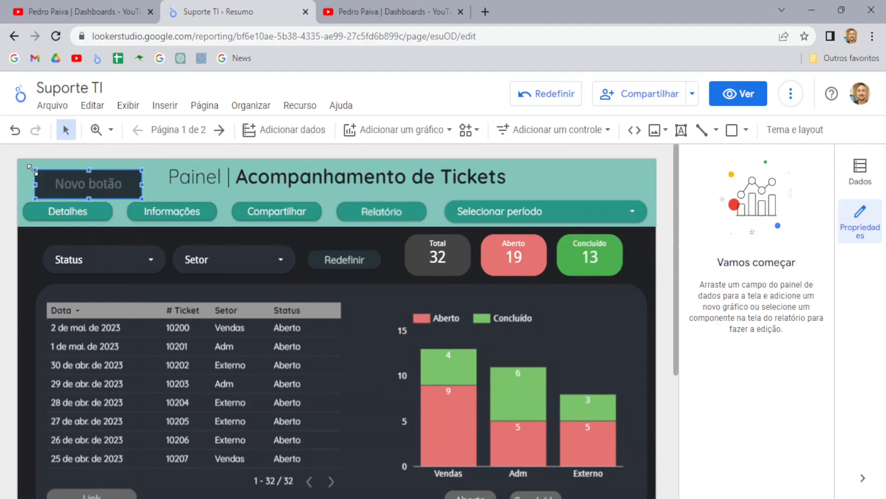
Step: Relabel the button 'Informações' and bring up its Inserir link dialog
double_click(86, 185)
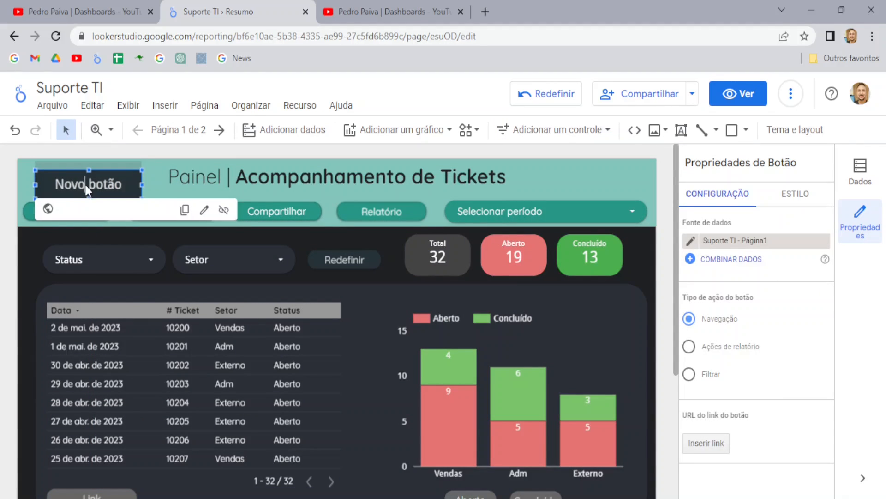
key("BackSpace")
key("BackSpace")
key("BackSpace")
key("BackSpace")
key("BackSpace")
type("Informações")
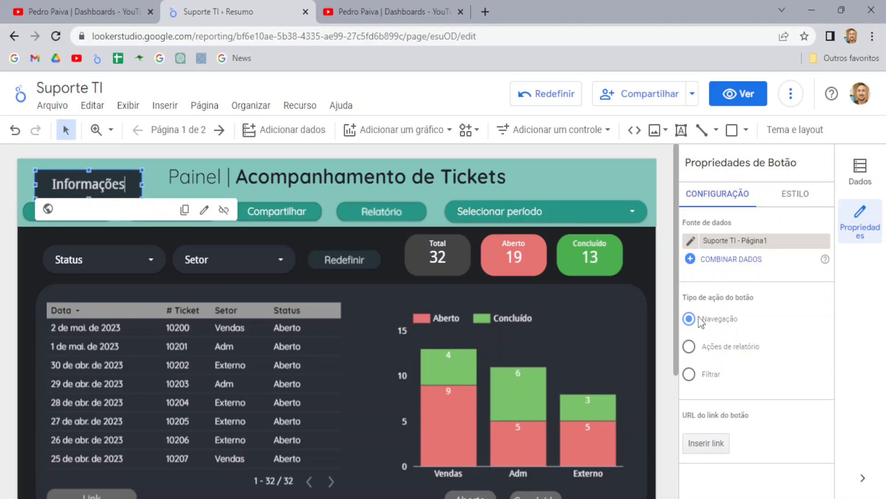
left_click(709, 446)
left_click(708, 447)
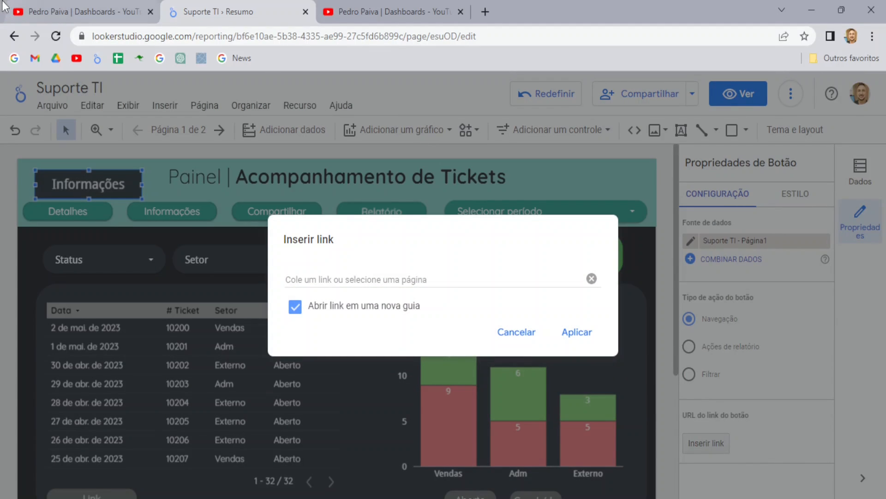
Step: Paste the YouTube channel's videos page URL as the link, keeping 'open in new tab' on
left_click(74, 12)
left_click(177, 36)
key("ctrl+c")
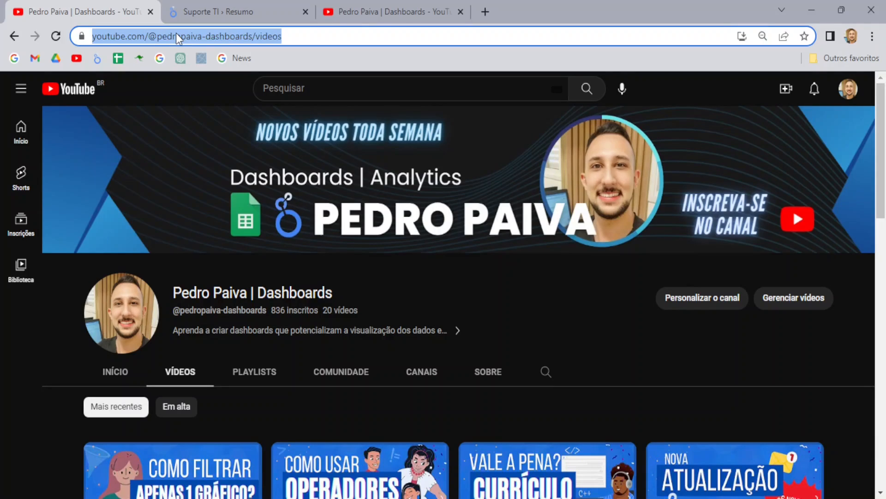
left_click(215, 2)
left_click(352, 278)
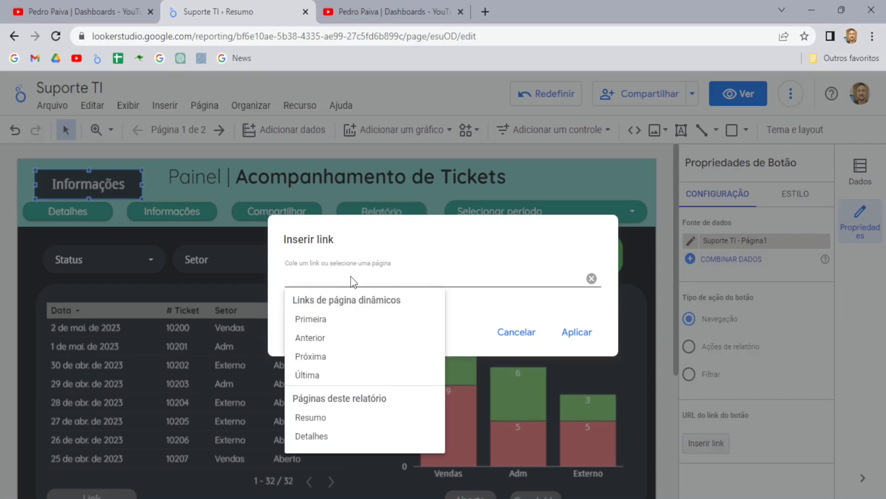
key("ctrl+v")
left_click(467, 306)
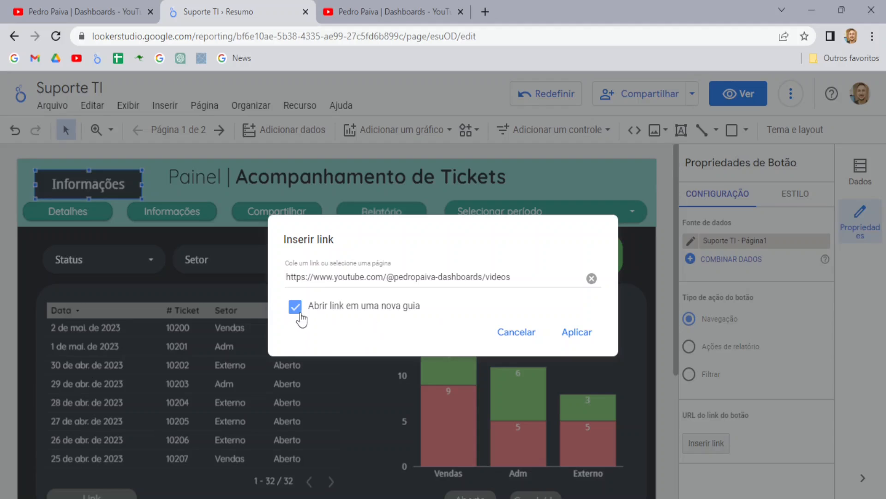
left_click(297, 311)
left_click(296, 312)
Step: Apply the link, test Informações in view mode, then return to editing and select it
left_click(583, 336)
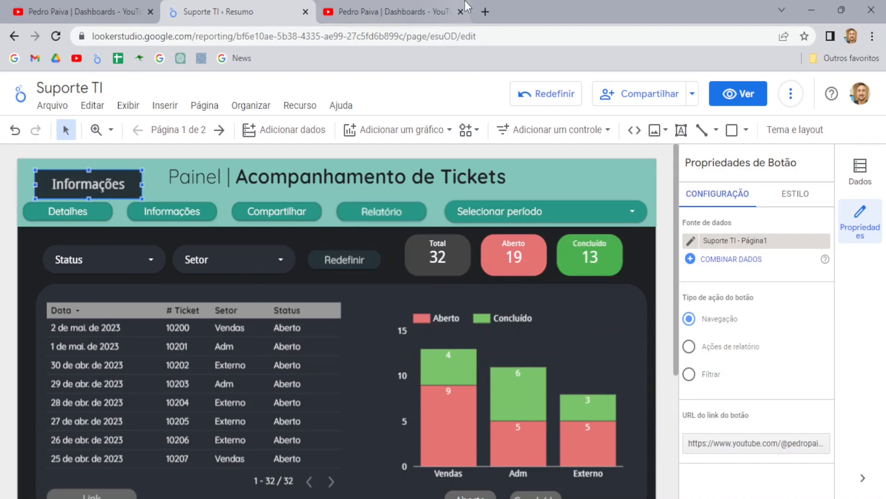
left_click(460, 11)
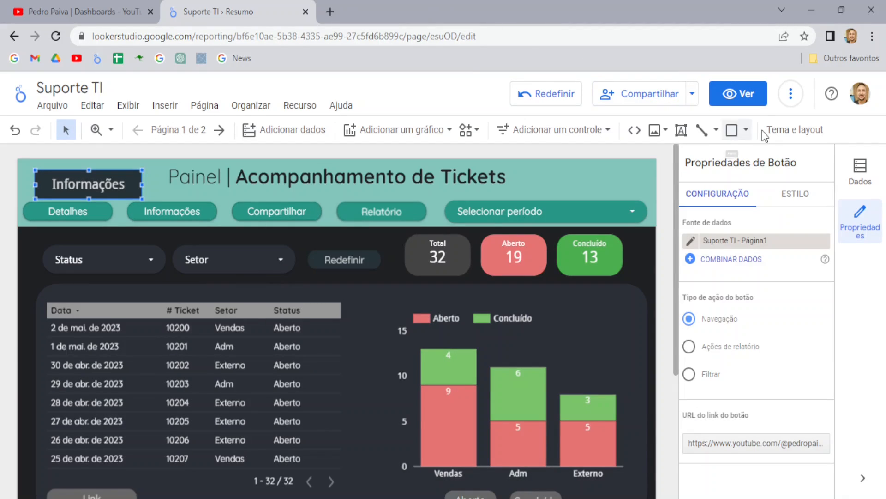
left_click(753, 98)
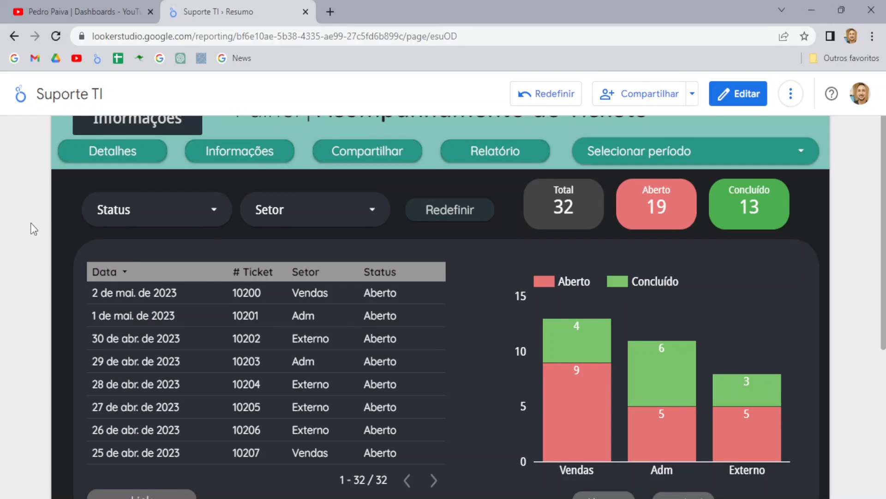
left_click(146, 121)
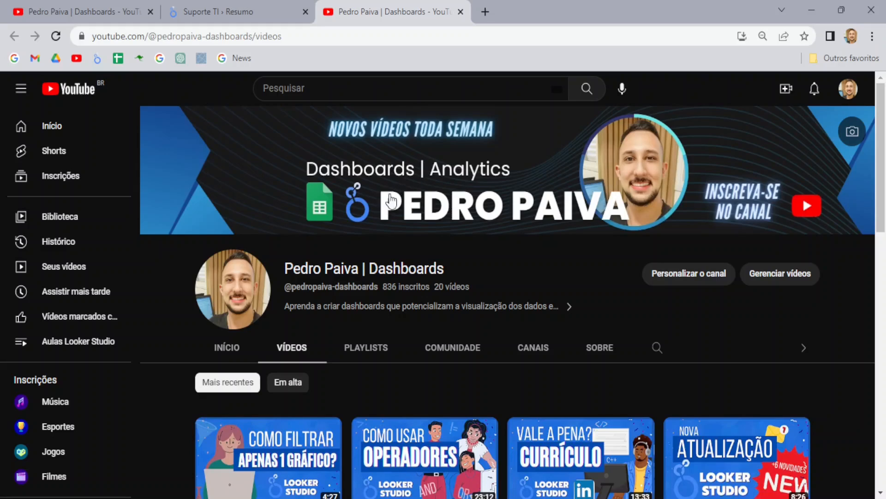
left_click(256, 12)
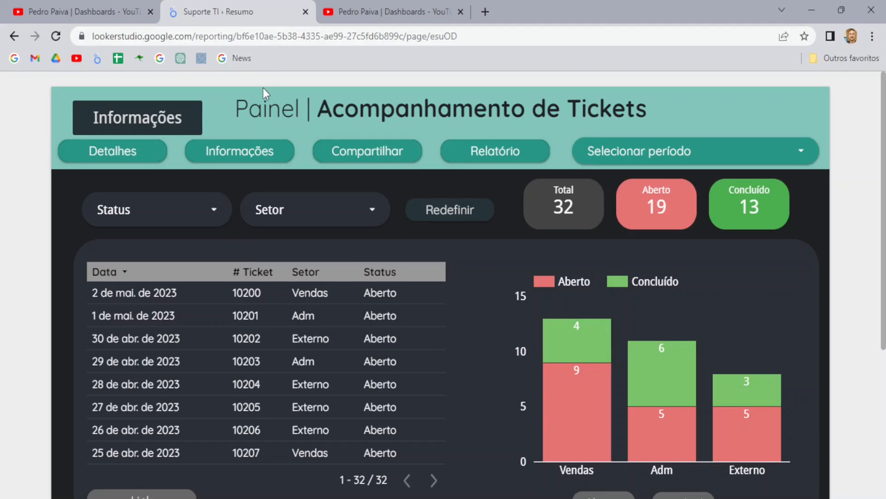
left_click(750, 100)
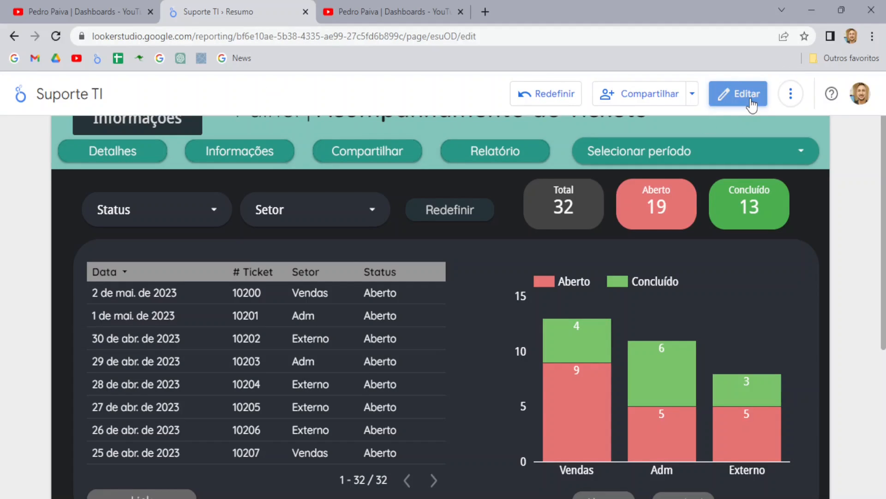
left_click(89, 170)
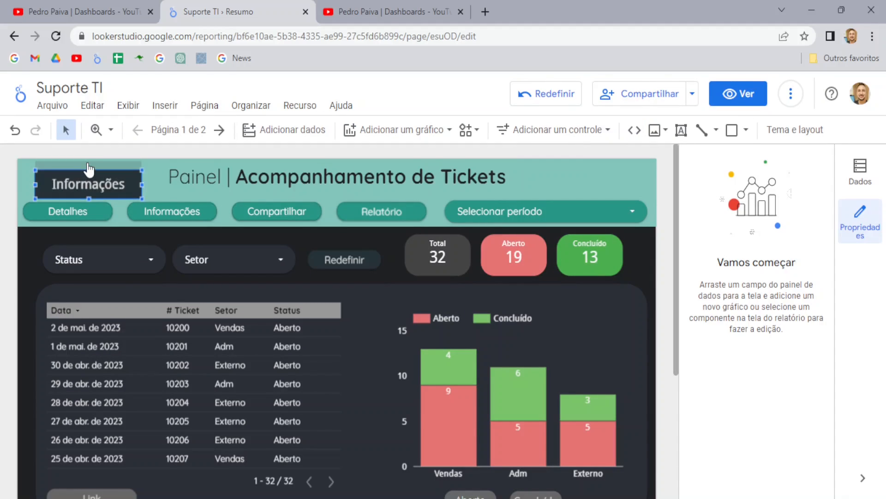
Step: Delete the Informações button, preview, and check sharing keeps the Leitor role unchanged
key("Delete")
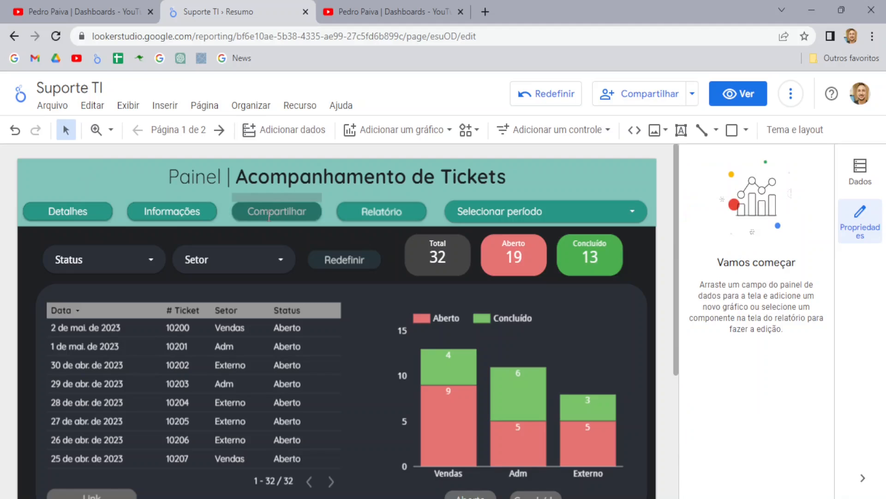
left_click(750, 94)
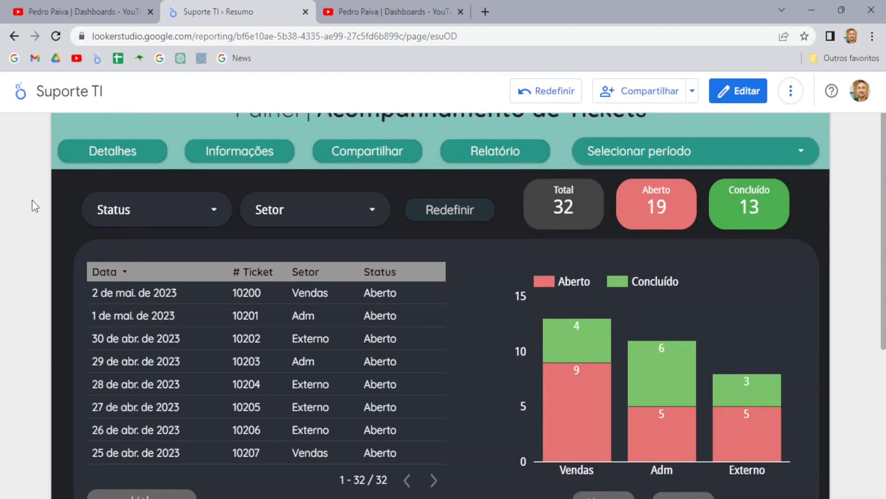
left_click(368, 150)
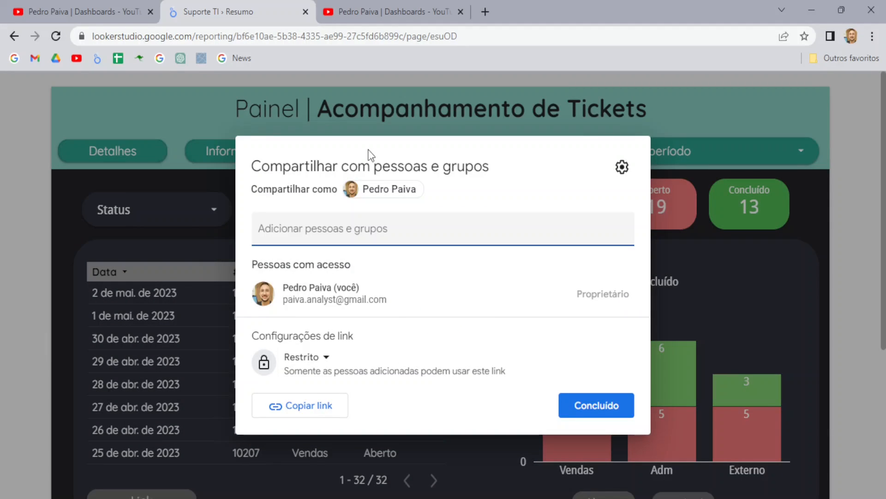
left_click(325, 229)
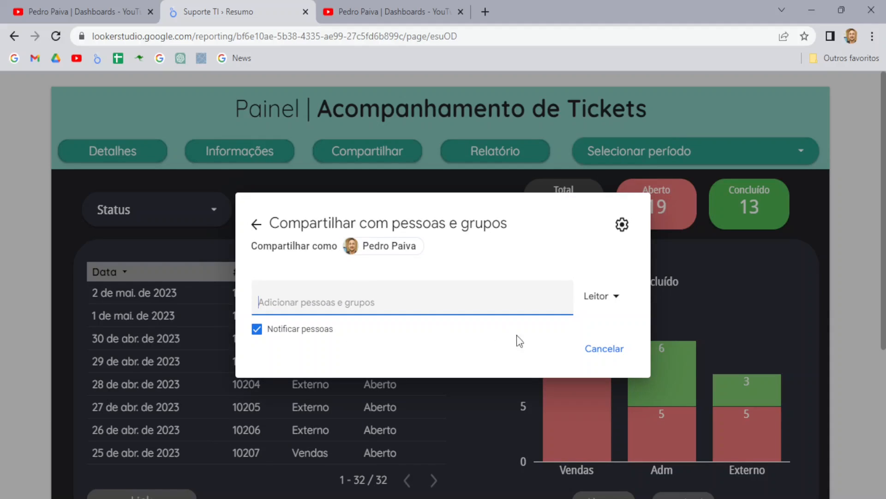
left_click(610, 304)
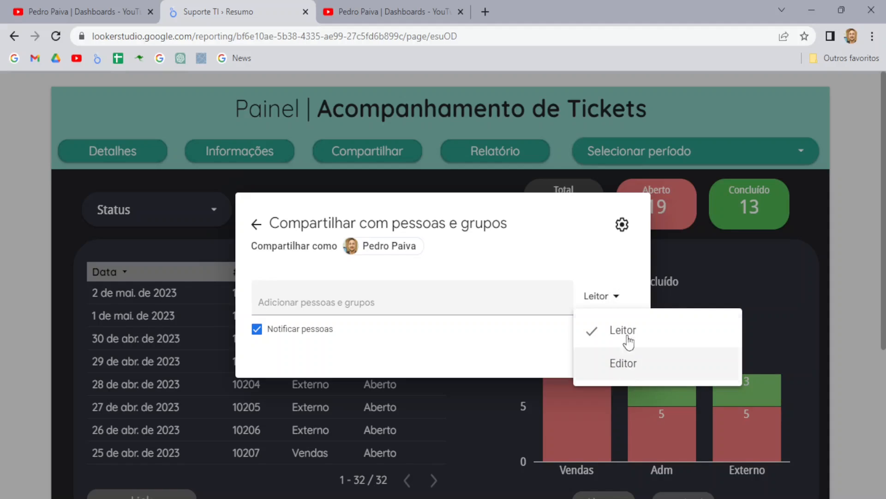
left_click(629, 273)
left_click(257, 229)
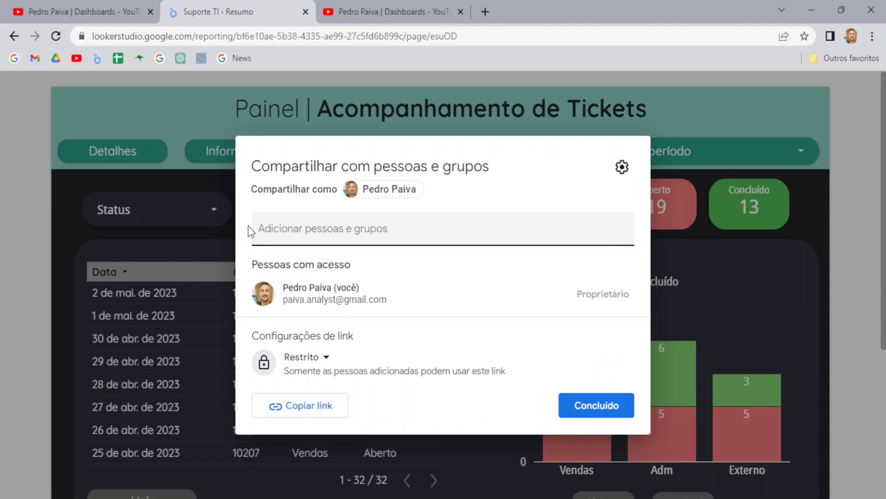
left_click(33, 296)
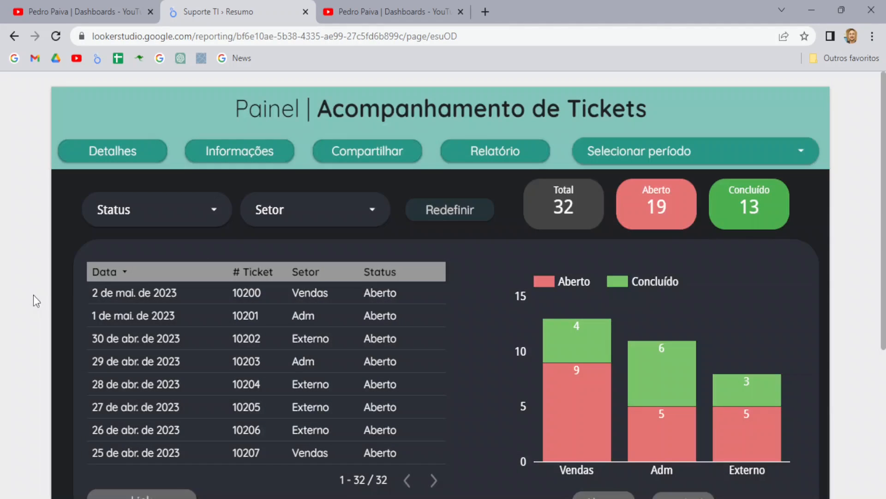
Step: Reopen the sharing settings and close them without changes
mouse_move(815, 80)
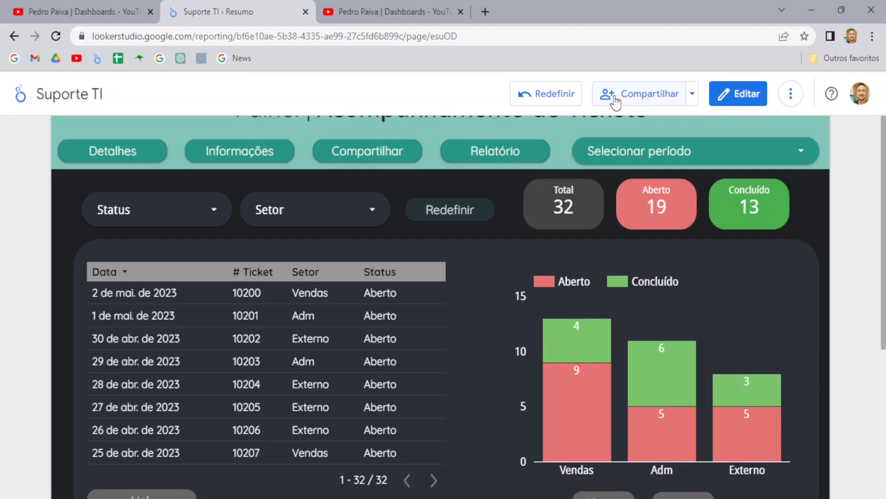
left_click(644, 92)
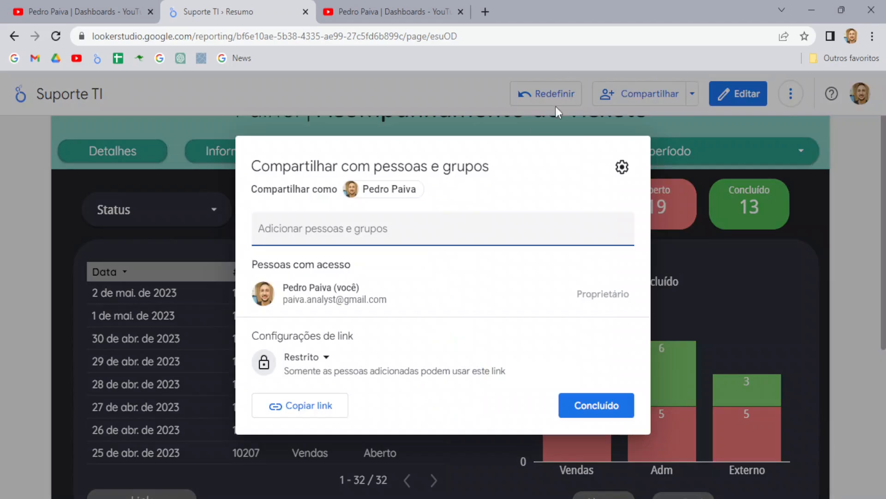
left_click(838, 186)
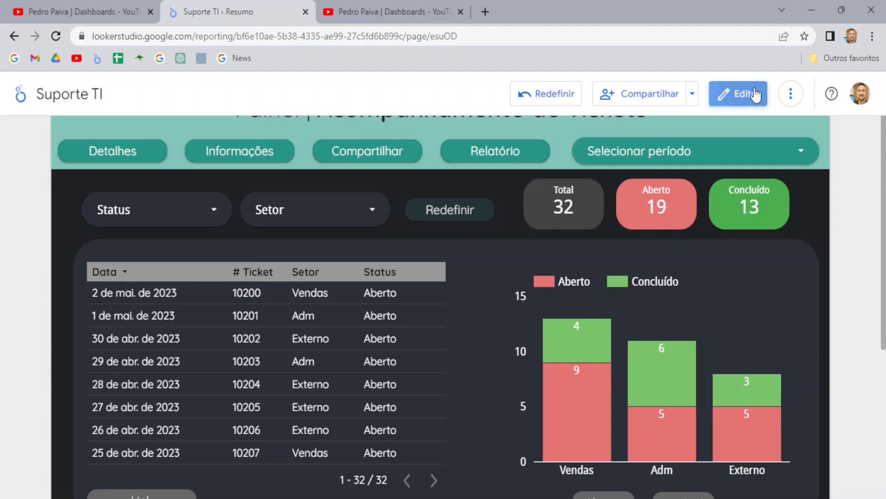
Step: Place a new button at the top-left and label it 'Compartilhar'
left_click(756, 94)
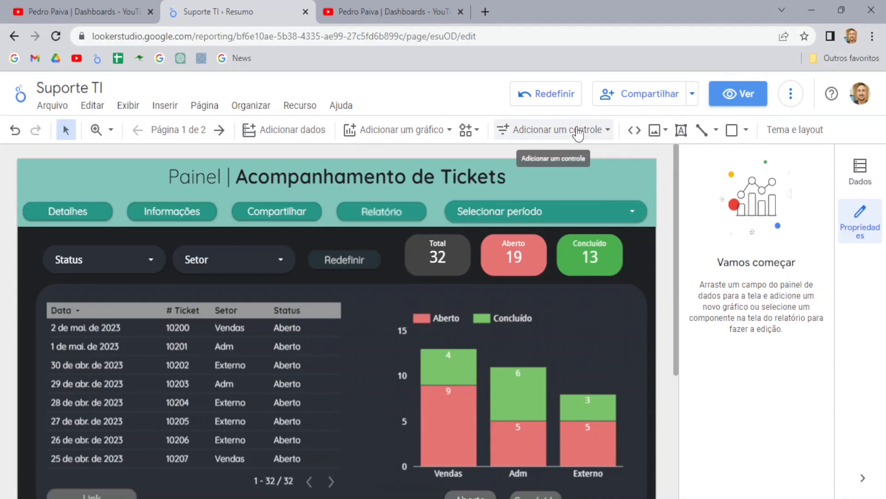
left_click(577, 131)
left_click(543, 419)
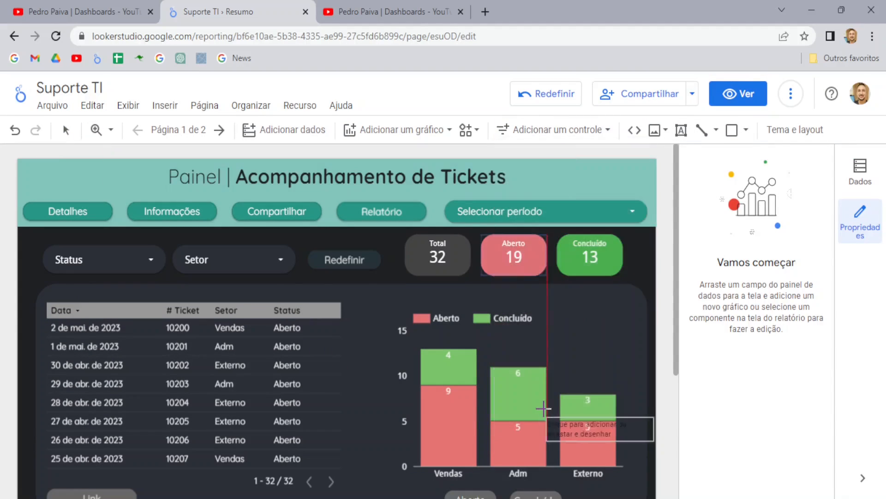
left_click(35, 169)
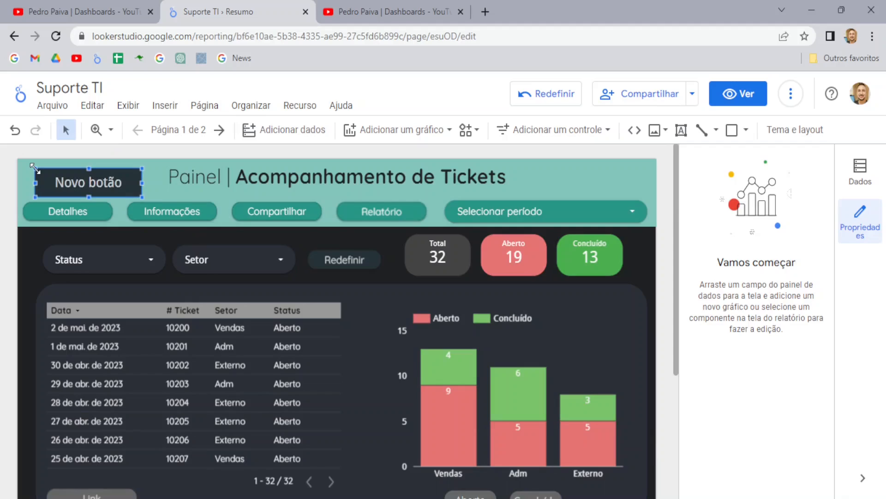
left_click(90, 184)
key("BackSpace")
key("BackSpace")
key("BackSpace")
key("BackSpace")
key("BackSpace")
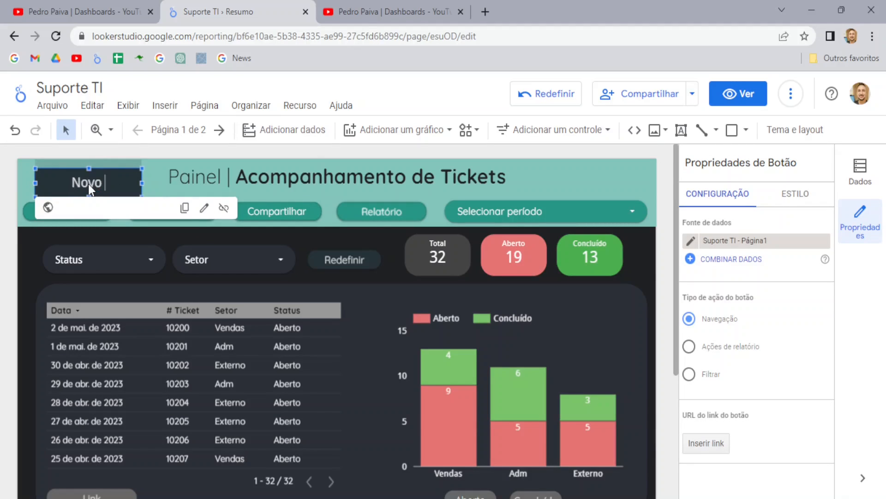
type("Compartilhar")
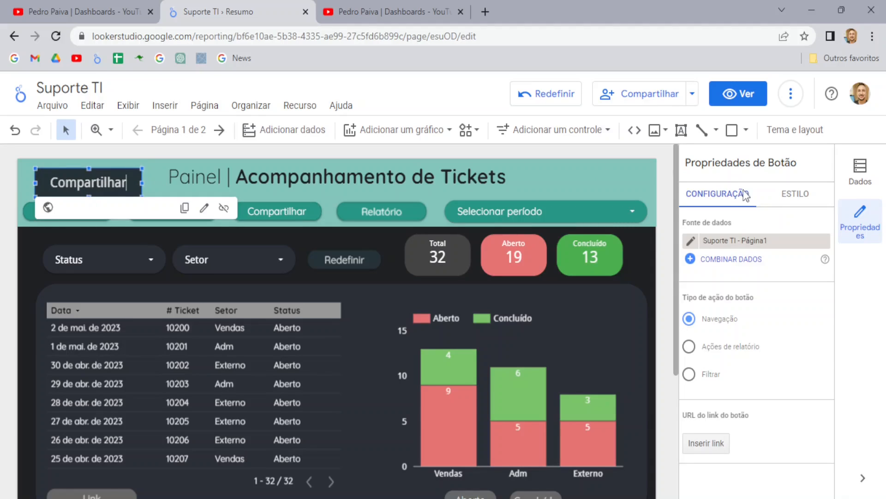
Step: Set the button's action to Ações de relatório > Convidar pessoas
left_click(691, 349)
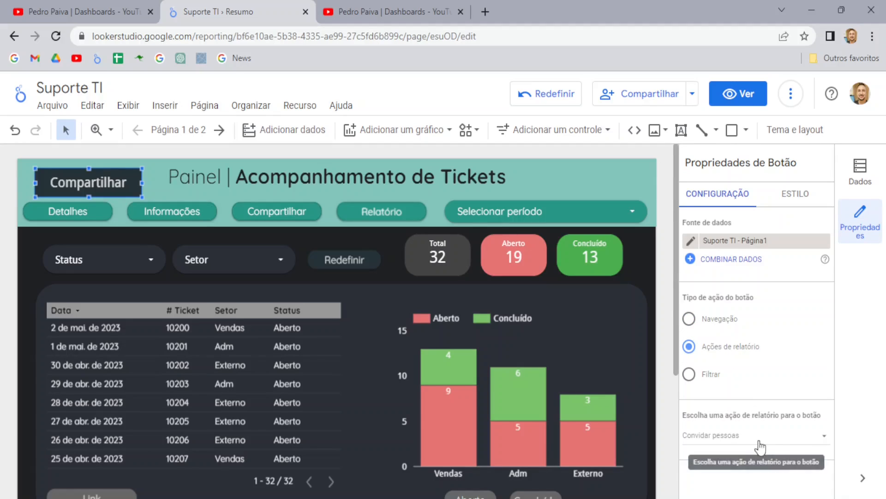
key("ctrl+plus")
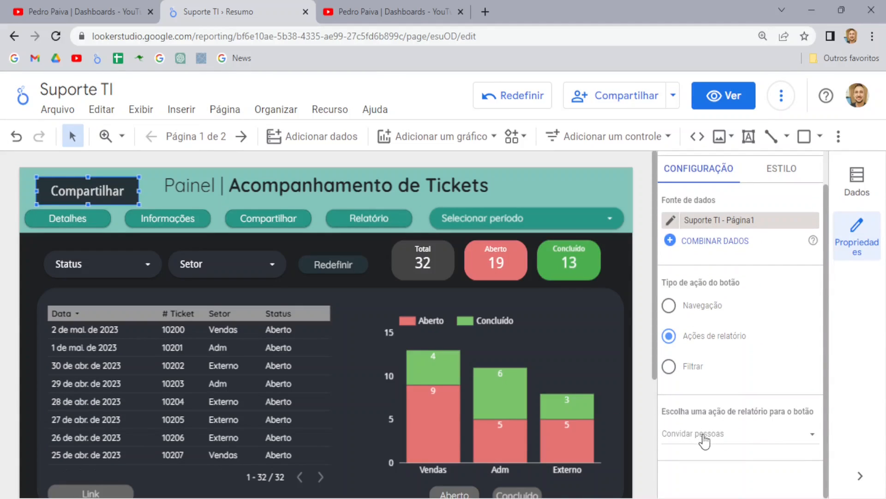
left_click(697, 435)
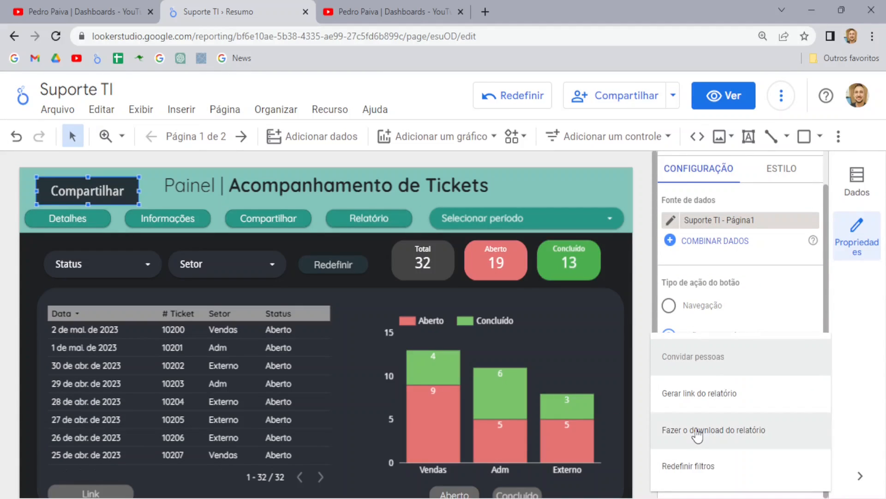
left_click(705, 364)
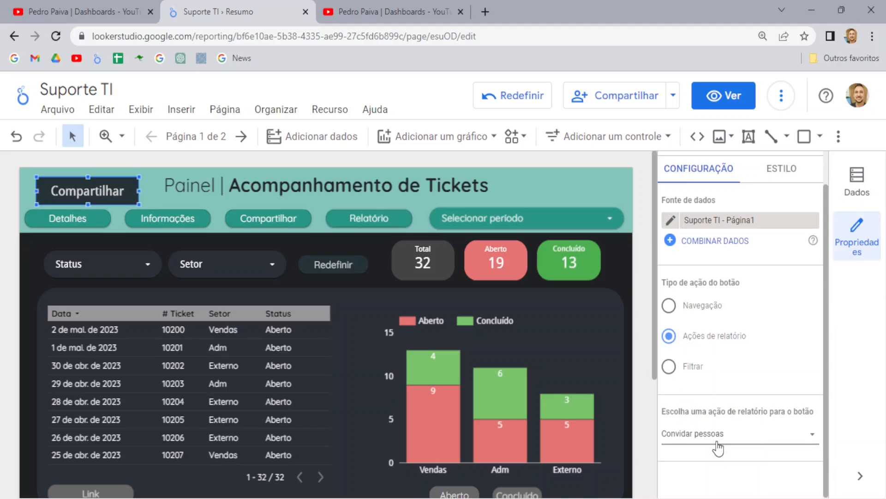
Step: In view mode, test the Compartilhar button's invite-people sharing action, then close the sharing window
left_click(725, 103)
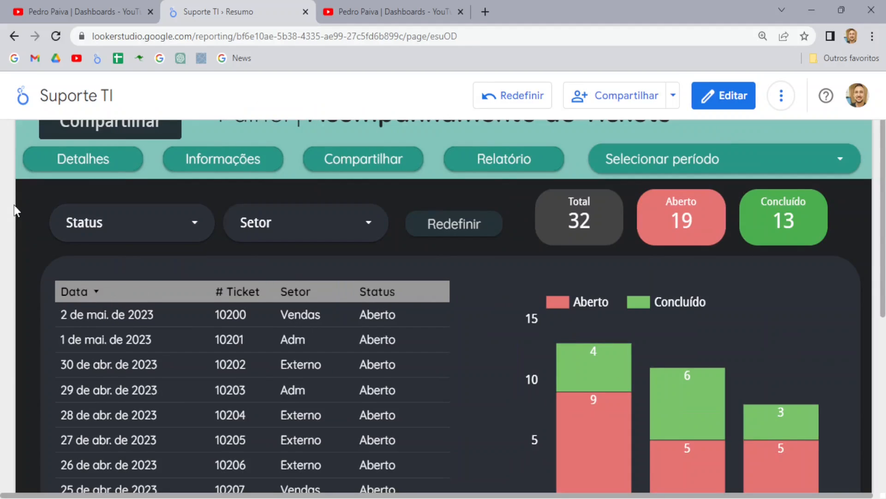
left_click(122, 123)
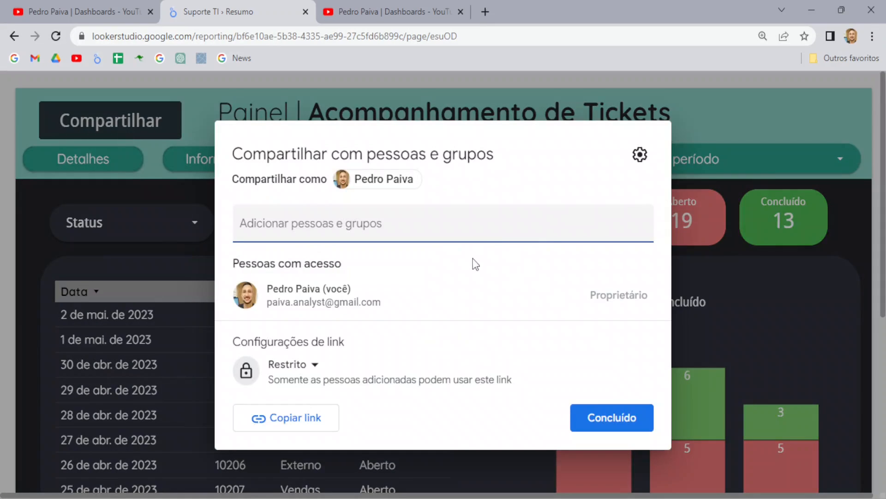
left_click(305, 226)
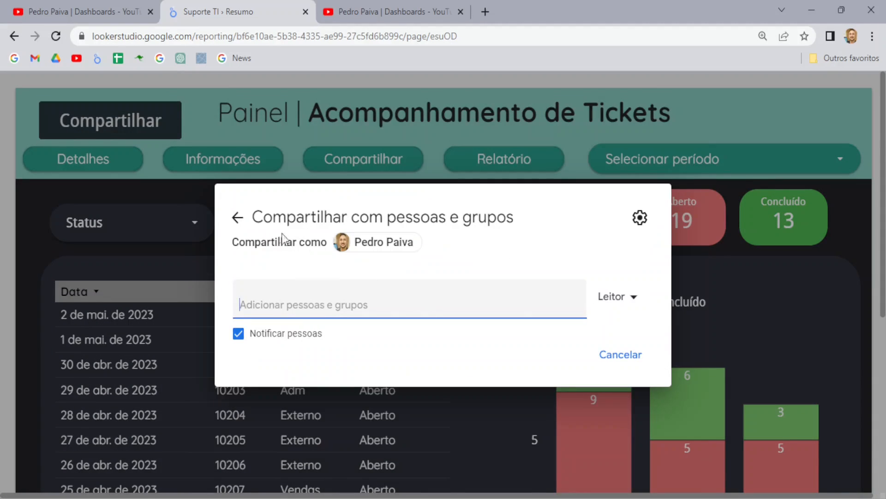
left_click(238, 218)
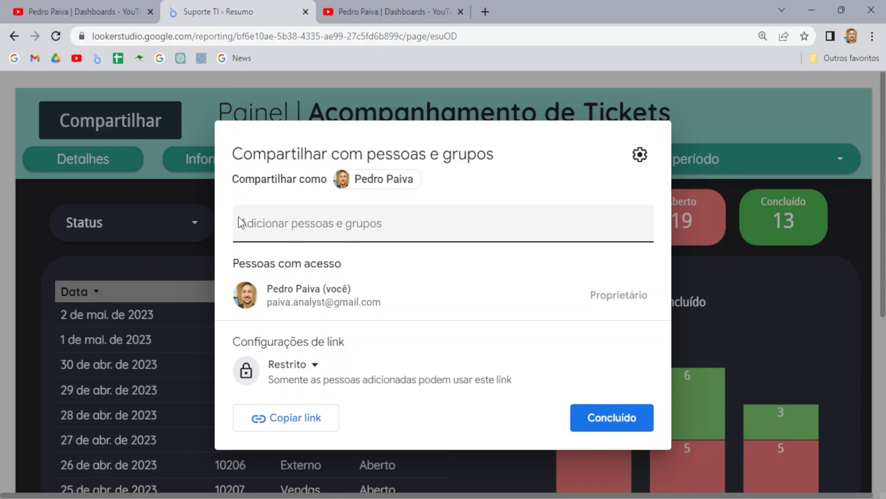
left_click(9, 236)
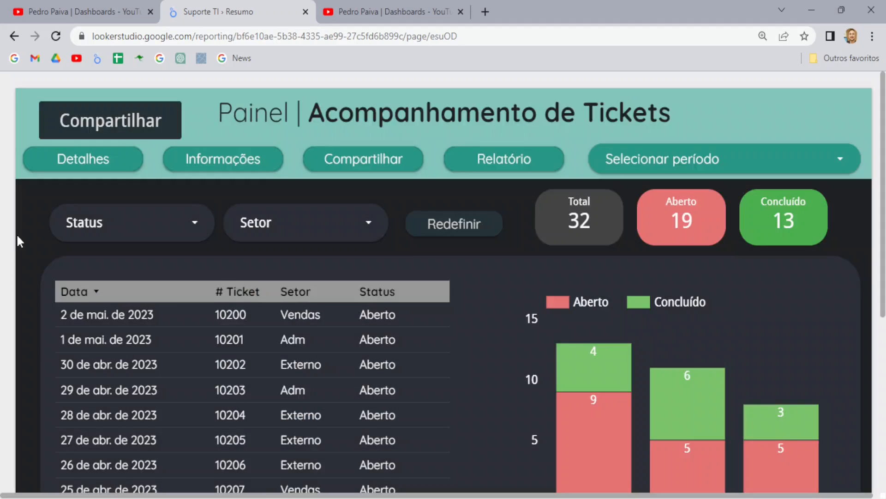
Step: Delete the Compartilhar button from the report header and return to view mode
left_click(718, 98)
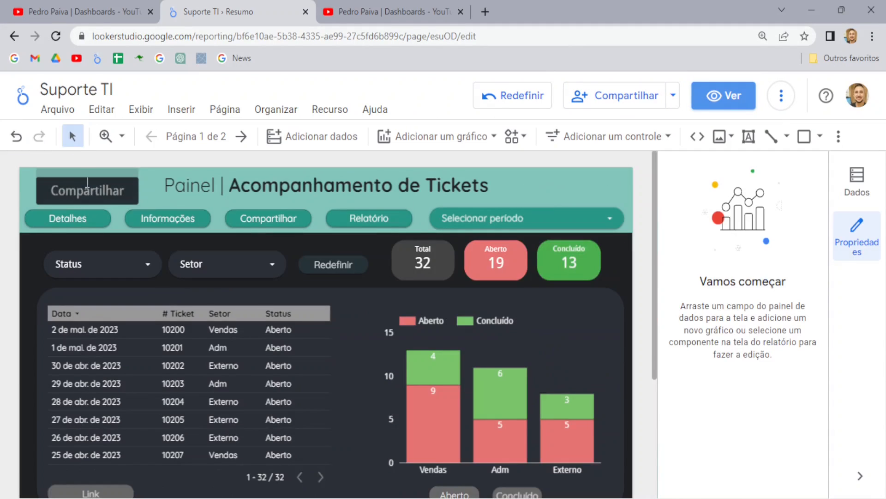
left_click(87, 182)
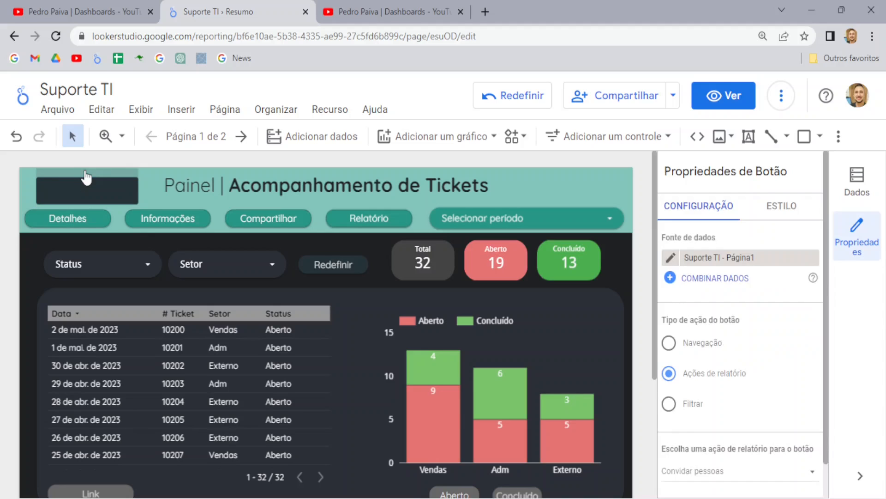
key("Delete")
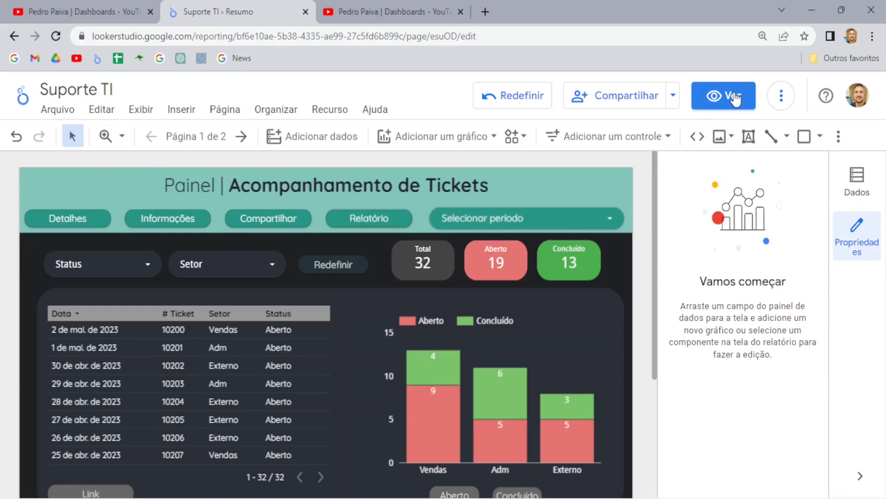
left_click(734, 99)
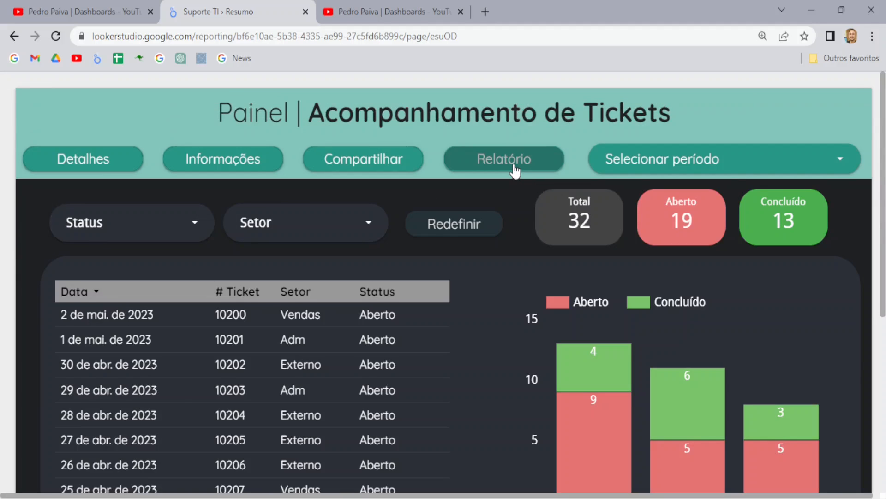
left_click(498, 162)
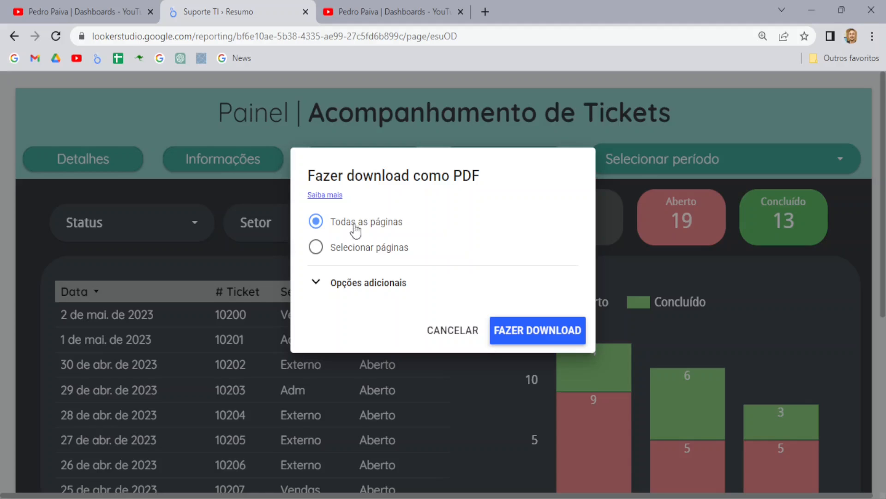
left_click(316, 248)
left_click(340, 277)
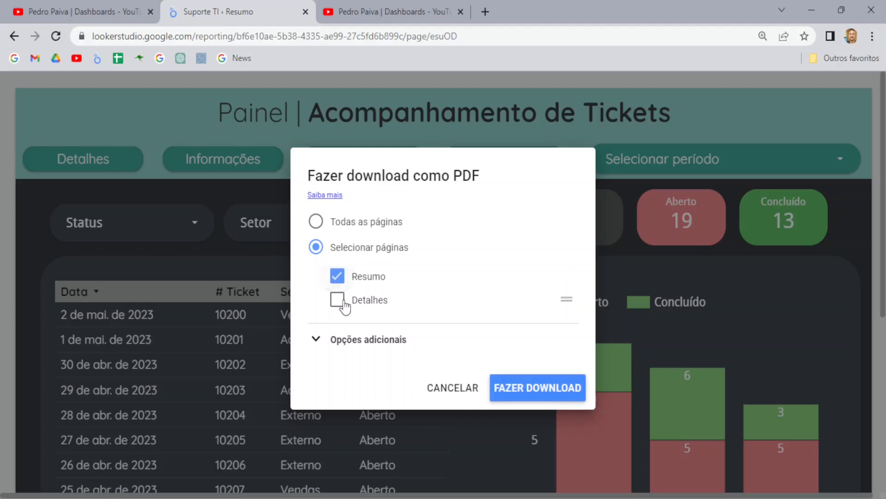
left_click(339, 300)
left_click(339, 277)
left_click(338, 300)
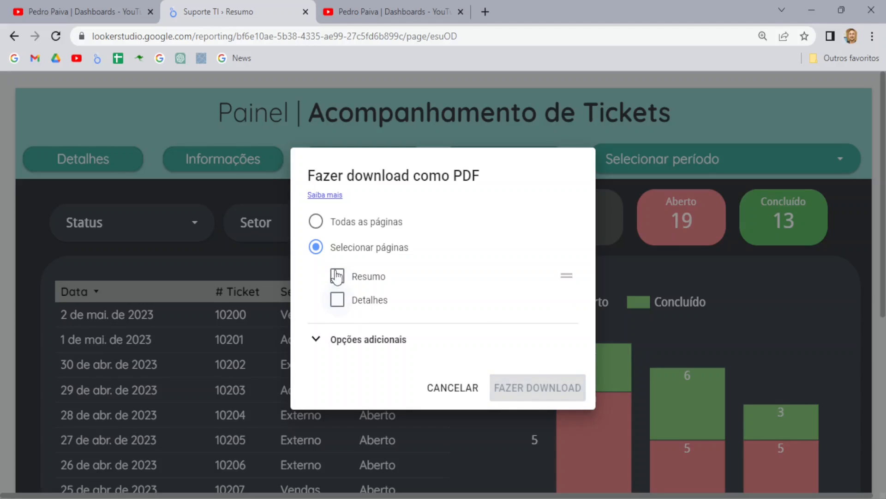
left_click(316, 340)
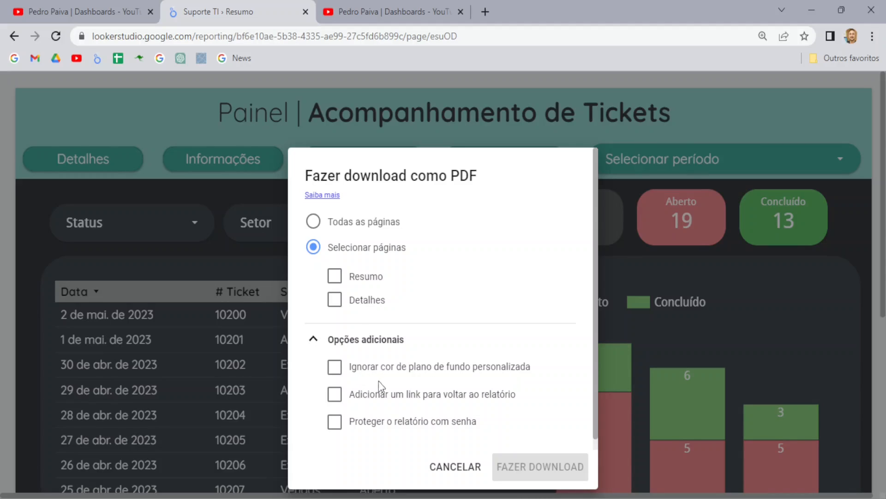
scroll(502, 405, "down", 1)
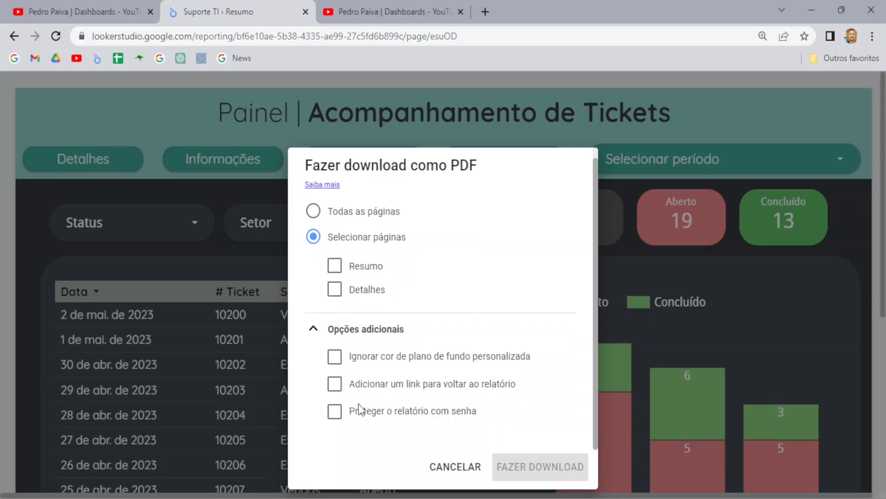
scroll(438, 421, "up", 1)
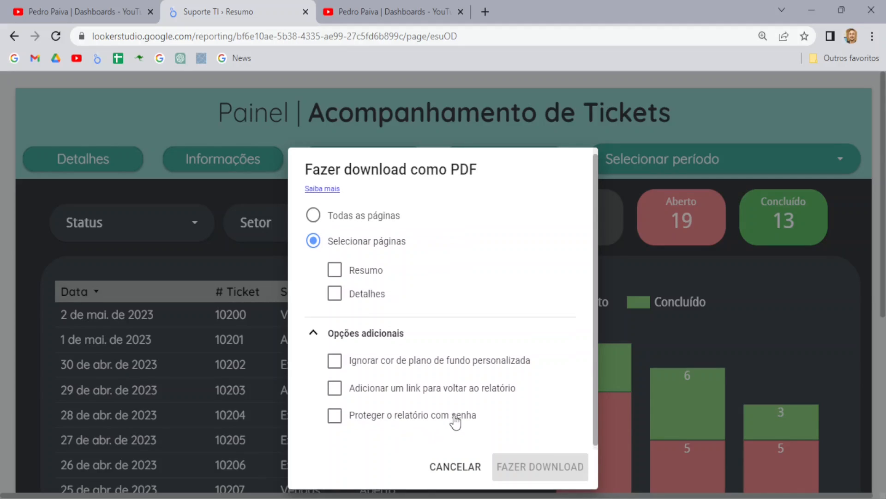
left_click(453, 470)
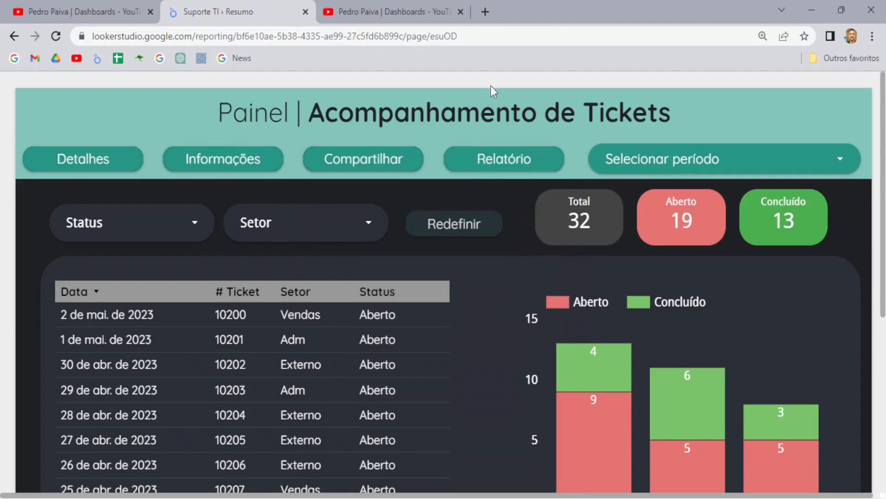
Step: Add a new button control at the dashboard's top-left
mouse_move(493, 86)
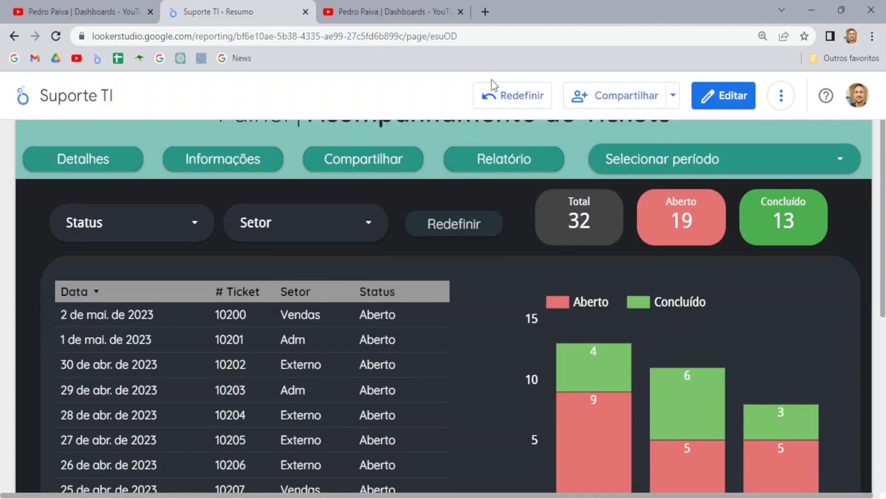
left_click(728, 104)
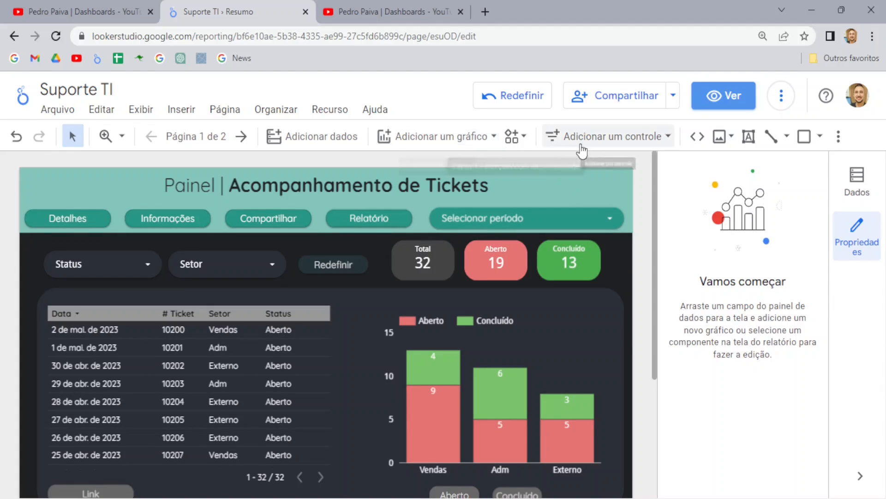
left_click(610, 139)
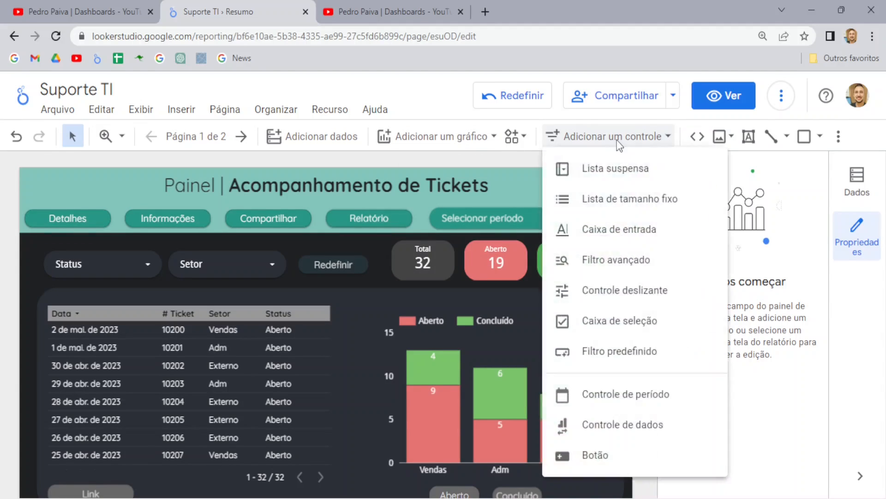
left_click(610, 468)
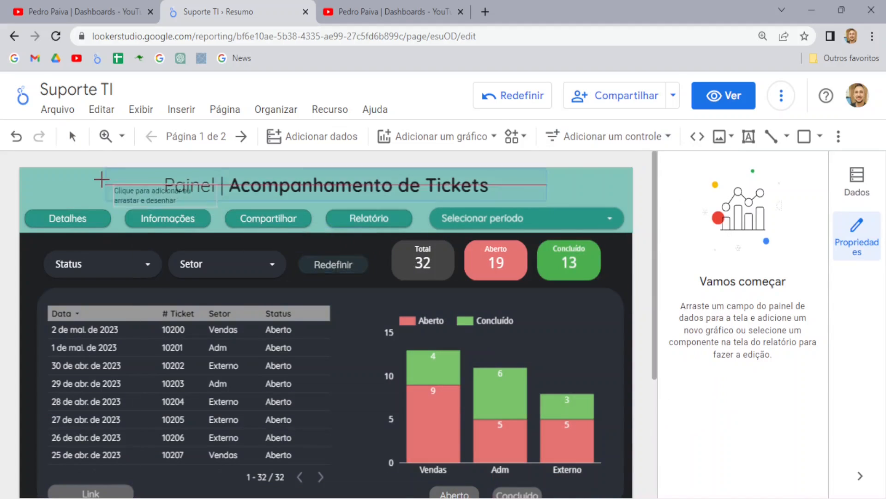
left_click(39, 176)
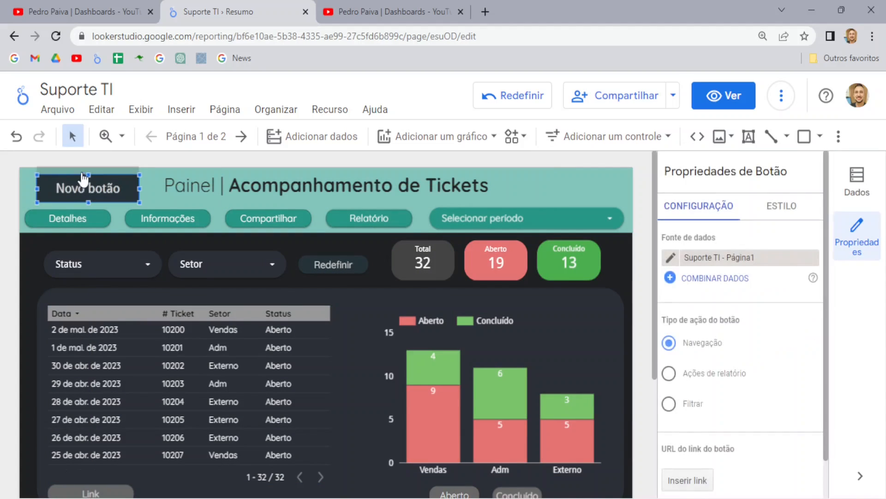
Step: Relabel the new button 'Relatório PDF'
double_click(80, 191)
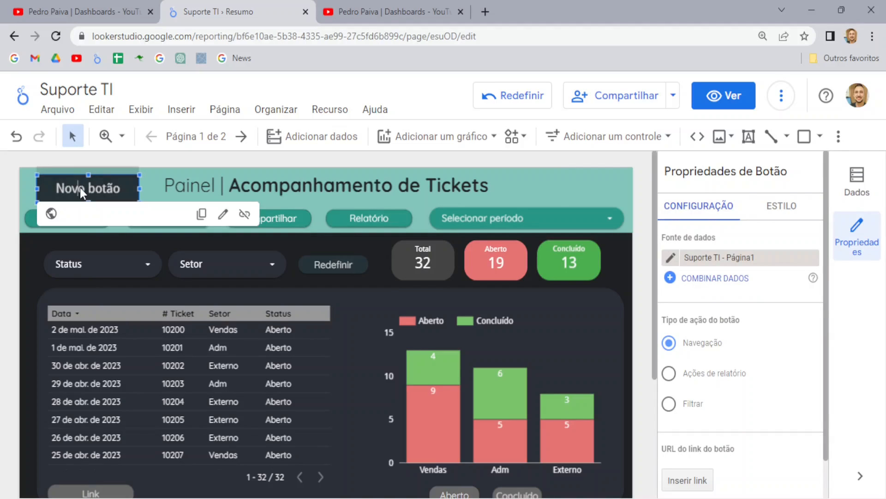
key("Delete")
key("Delete")
key("Delete")
key("Delete")
key("Delete")
key("Delete")
key("Delete")
type("Relatório PDF")
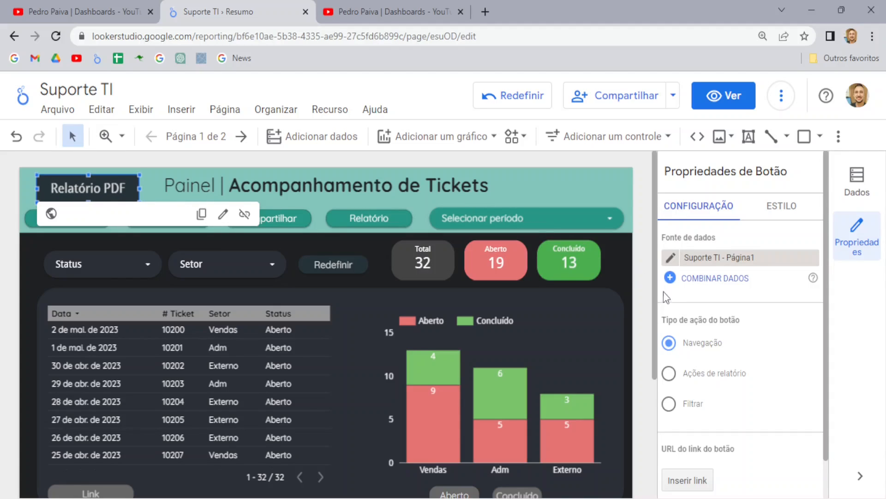
left_click(669, 377)
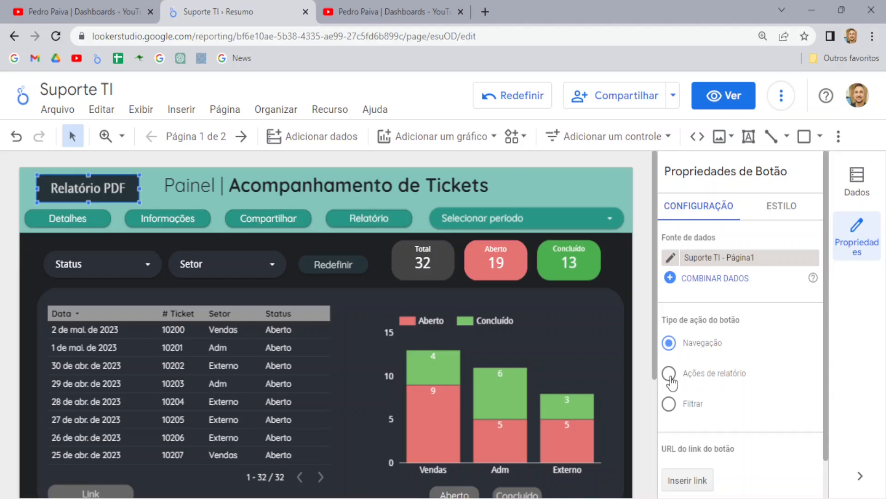
Step: Set the button's report action to Fazer o download do relatório and preview in view mode
left_click(670, 378)
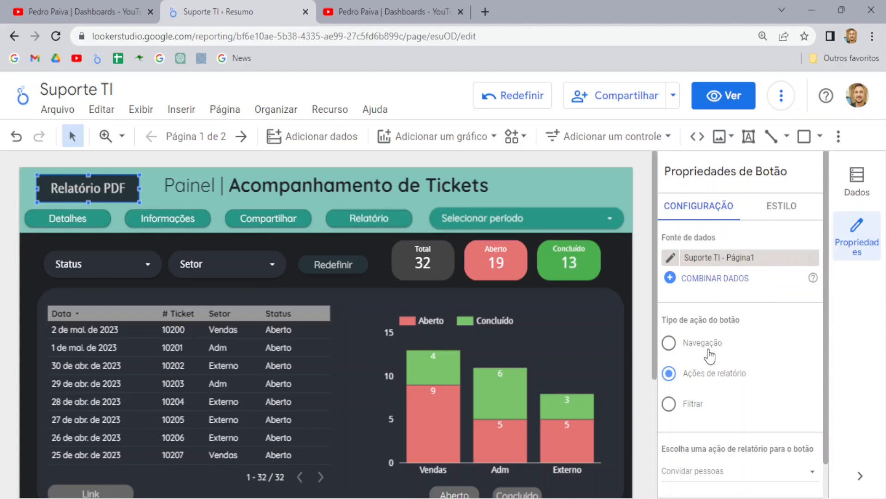
scroll(710, 355, "down", 1)
left_click(697, 433)
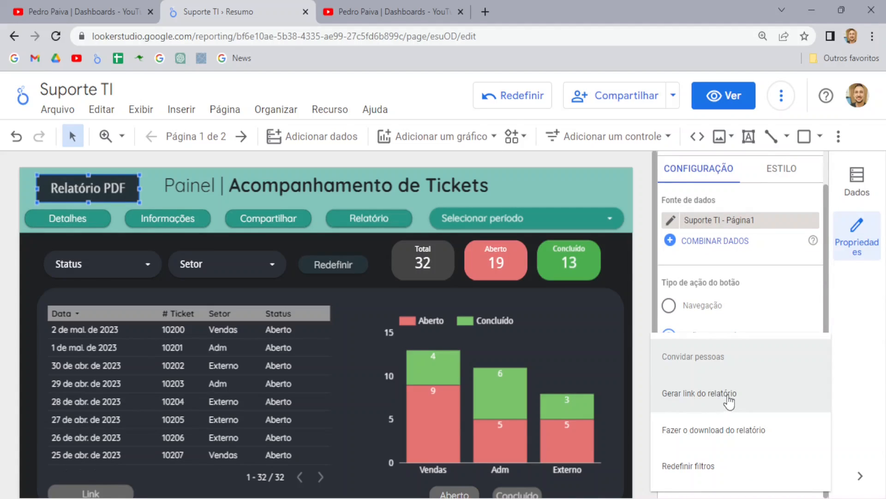
left_click(729, 431)
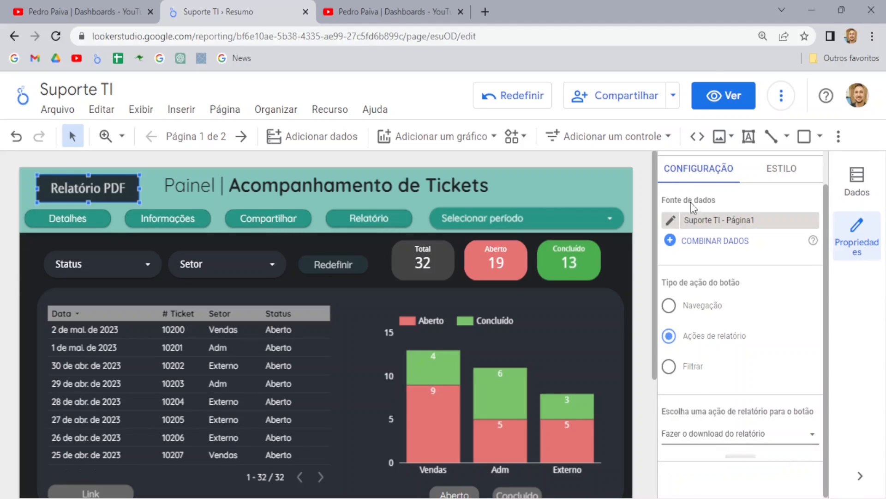
left_click(721, 97)
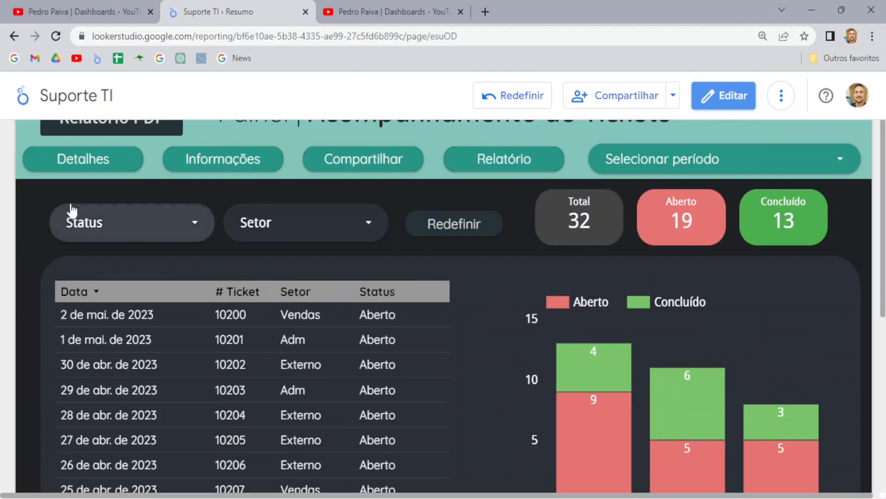
left_click(101, 129)
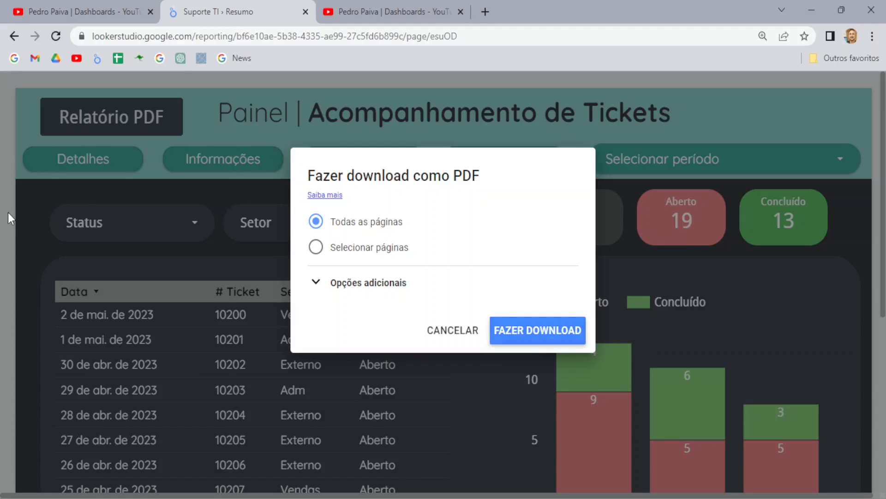
left_click(446, 330)
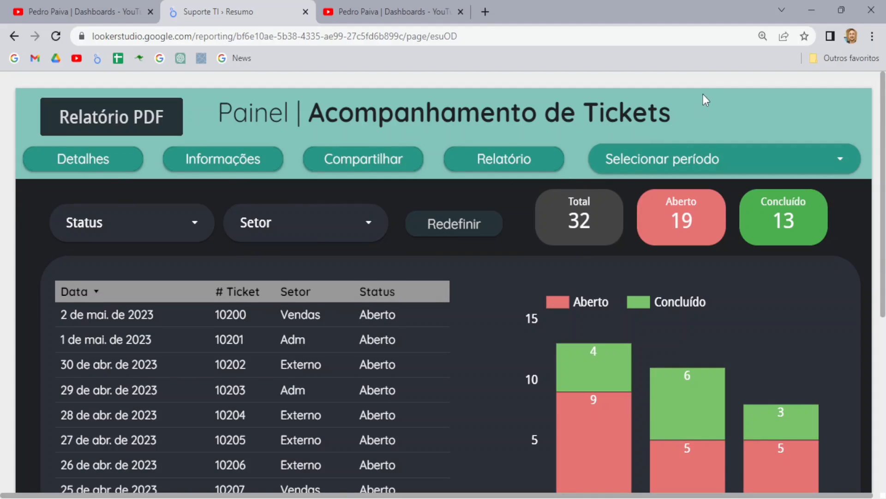
mouse_move(701, 84)
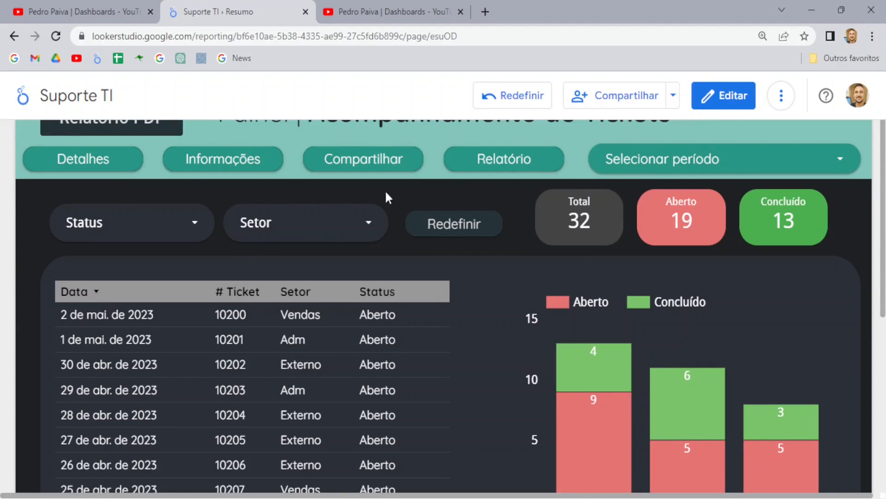
Step: Generate a report link with the Link button under the table and copy its URL
scroll(16, 253, "down", 5)
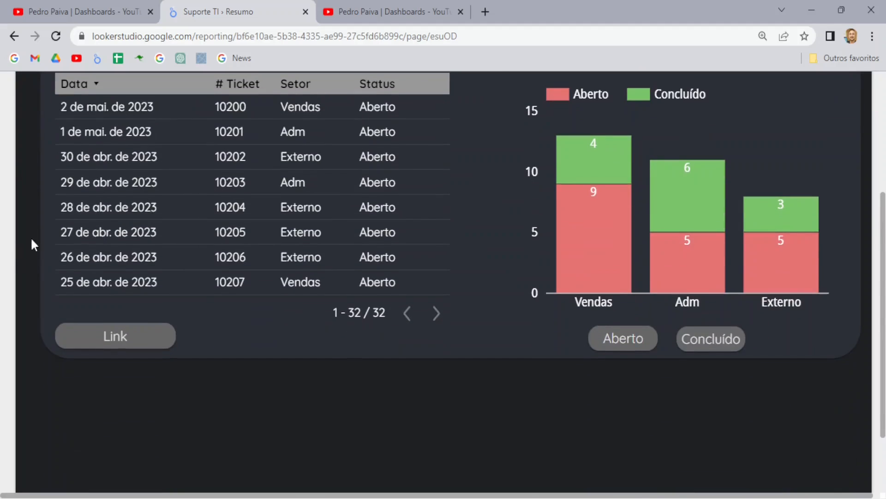
scroll(134, 370, "up", 2)
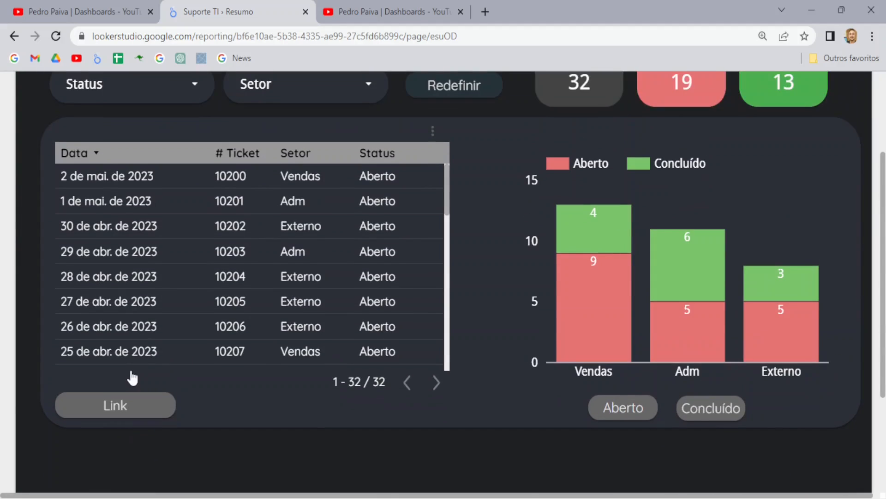
scroll(132, 377, "up", 2)
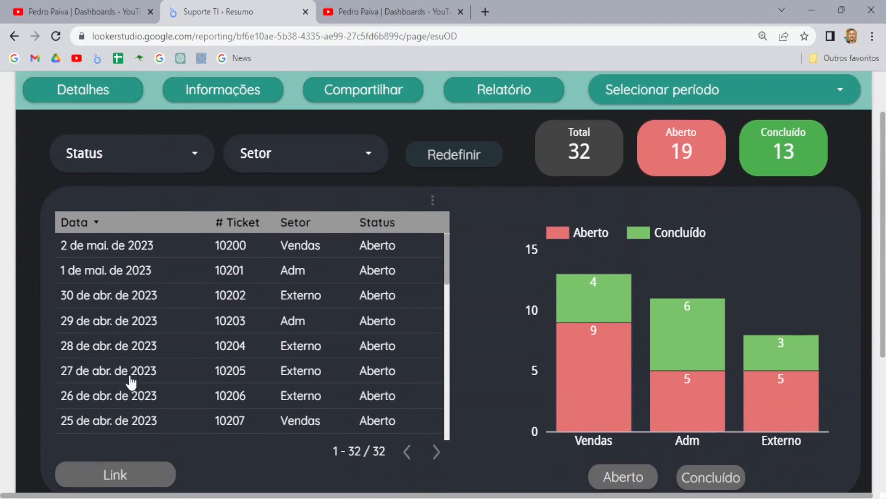
left_click(116, 475)
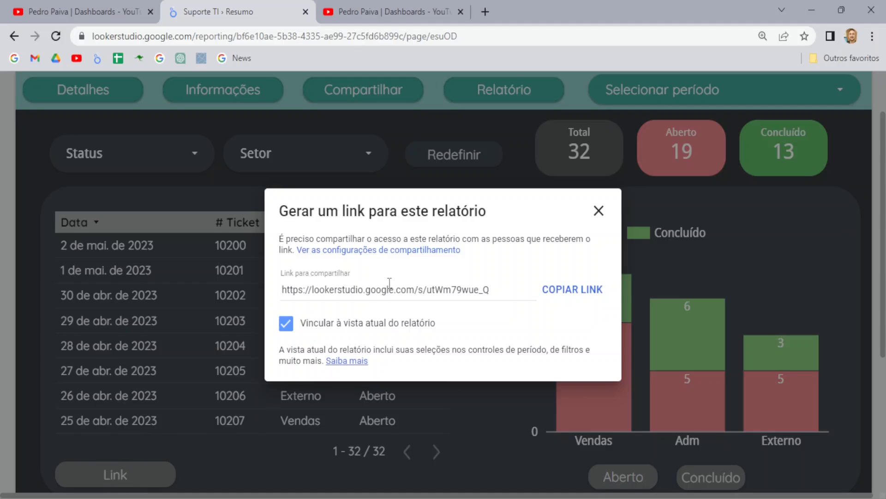
left_click_drag(283, 286, 501, 296)
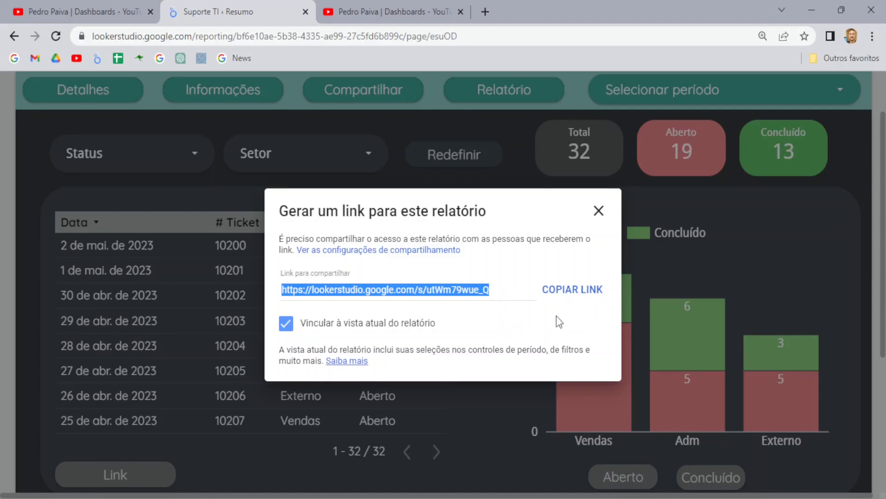
left_click(569, 295)
Step: Close the share link window and return the report to edit mode
left_click(600, 213)
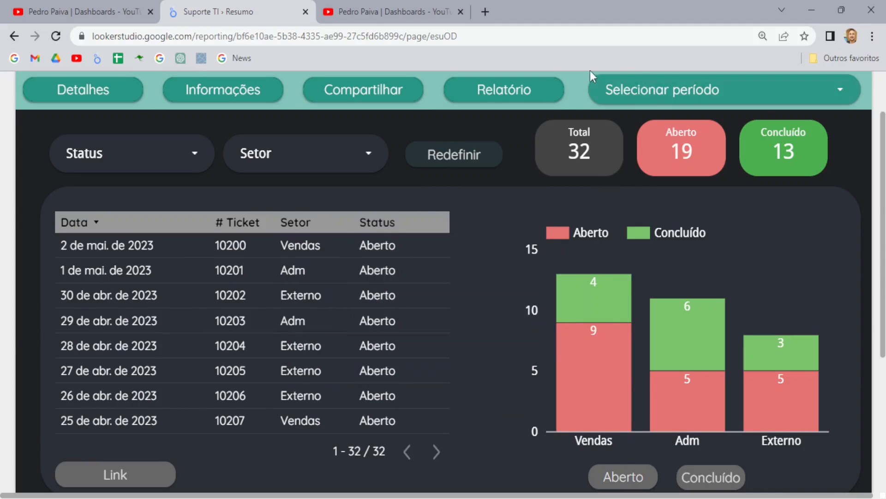
scroll(225, 187, "up", 2)
left_click(741, 106)
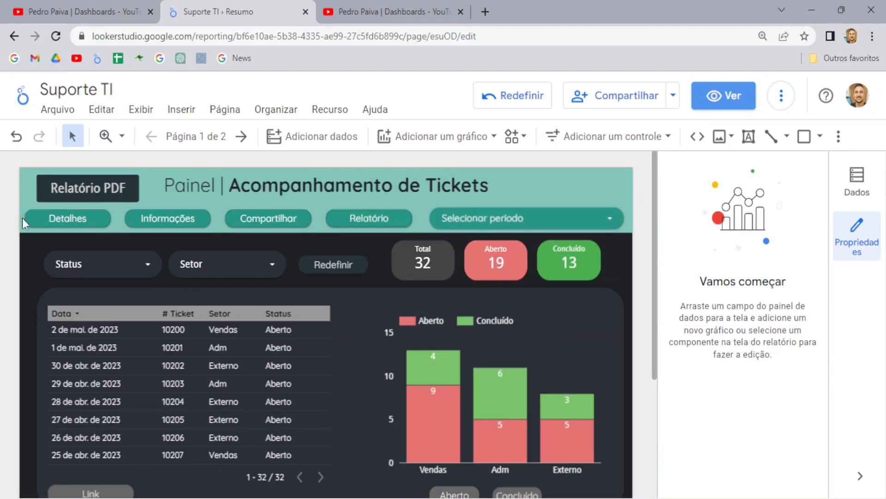
Step: Relabel the Relatório PDF button 'Link' with the Gerar link do relatório action, then view the report
left_click(78, 177)
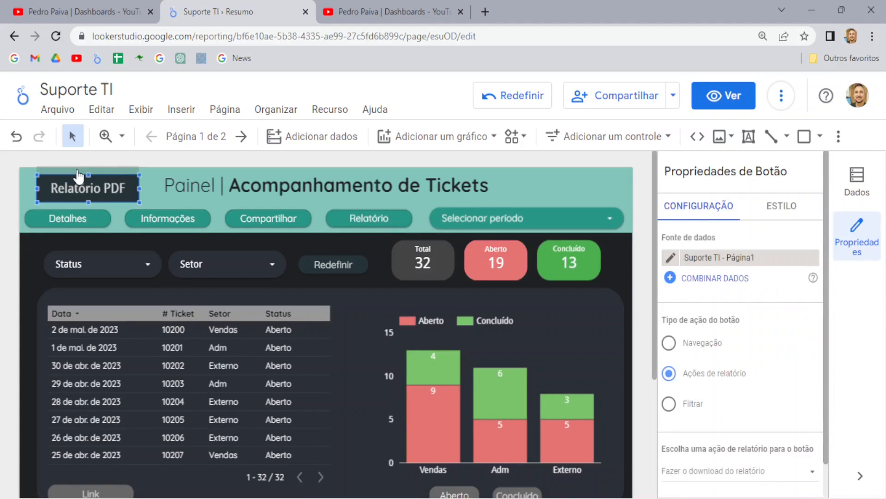
double_click(83, 191)
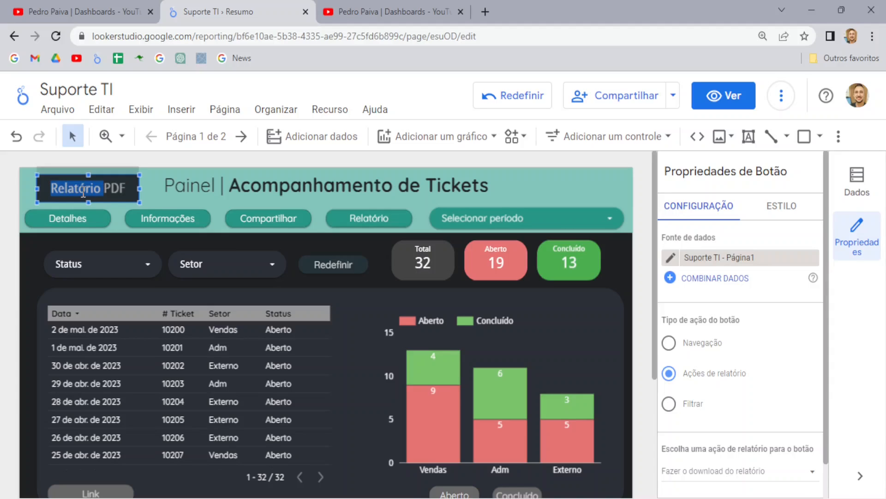
key("Delete")
key("Delete")
key("Delete")
key("Delete")
type("Link")
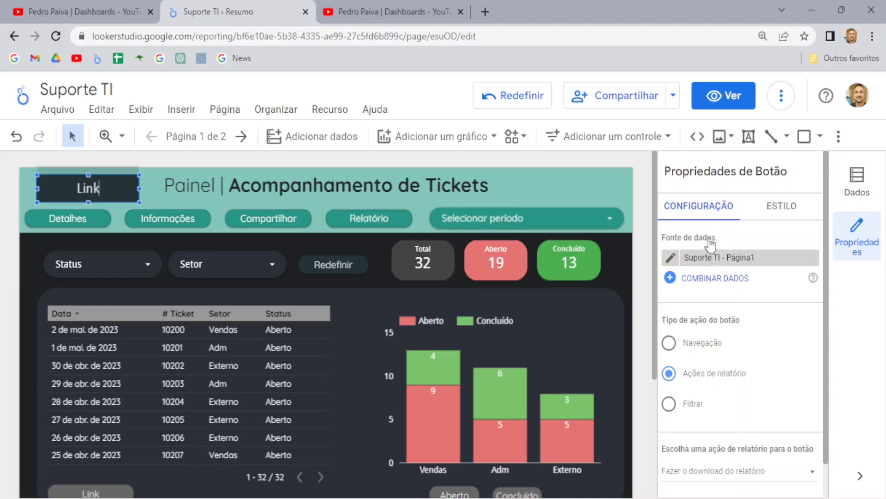
scroll(718, 382, "down", 1)
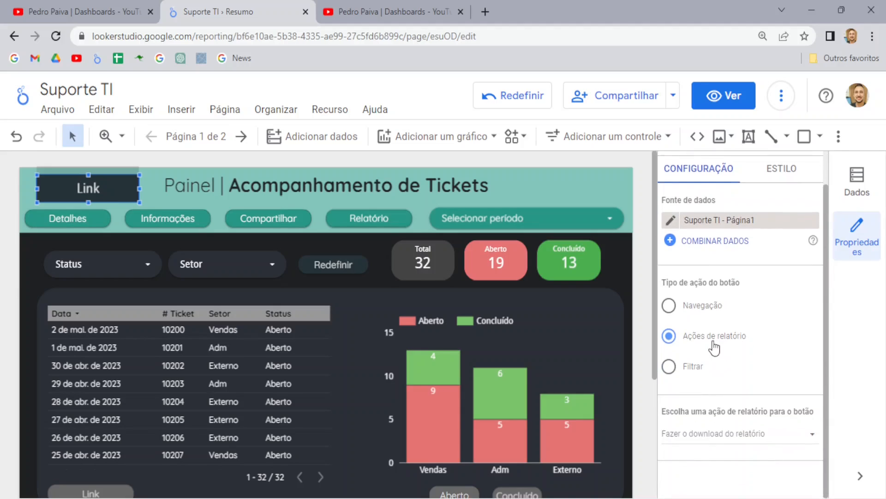
left_click(728, 439)
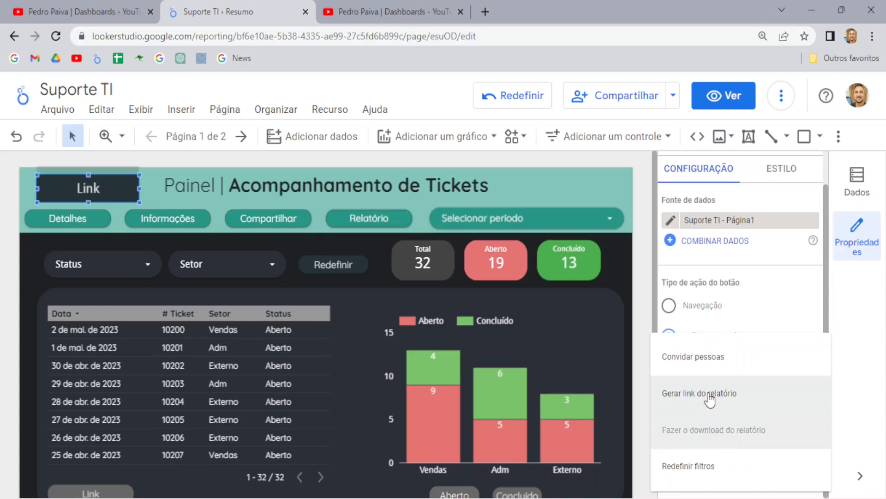
left_click(708, 393)
left_click(723, 96)
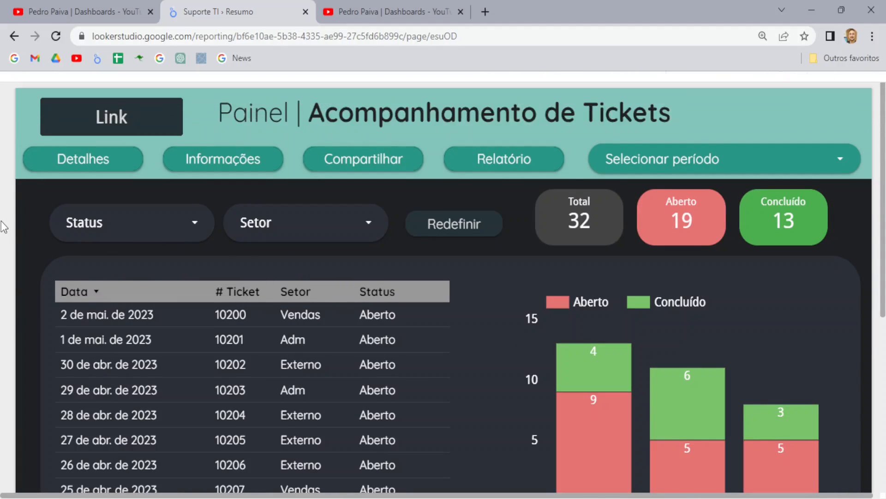
left_click(109, 116)
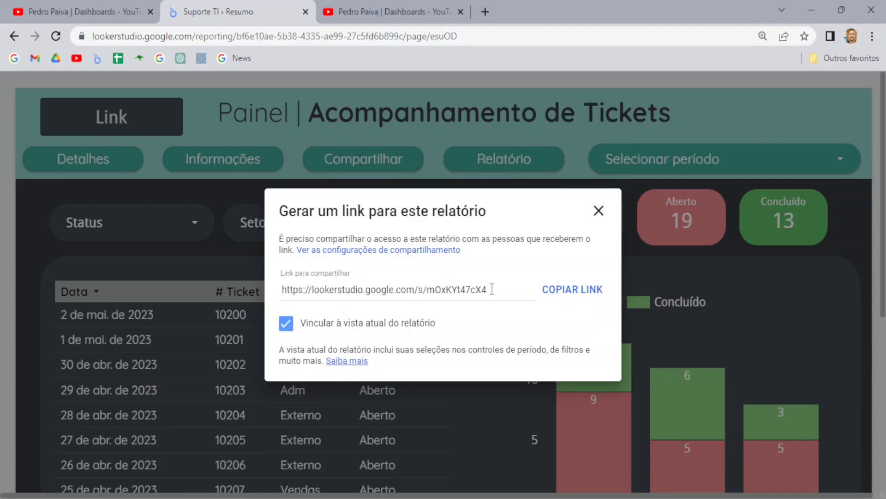
left_click(599, 212)
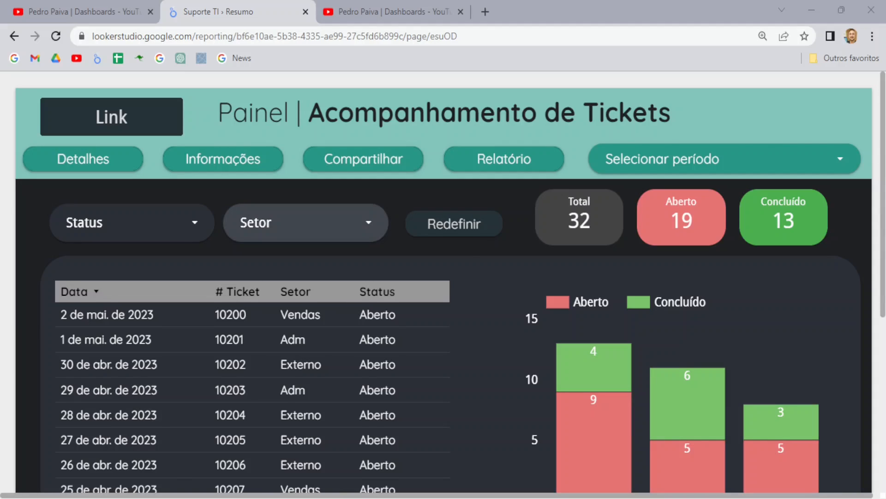
Step: Filter the dashboard to Setor Externo and Status Concluído only
left_click(370, 223)
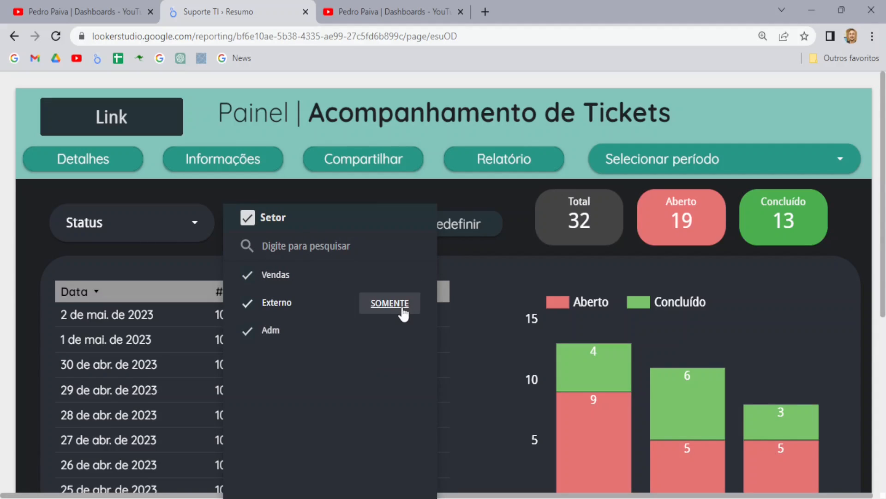
left_click(400, 305)
left_click(16, 298)
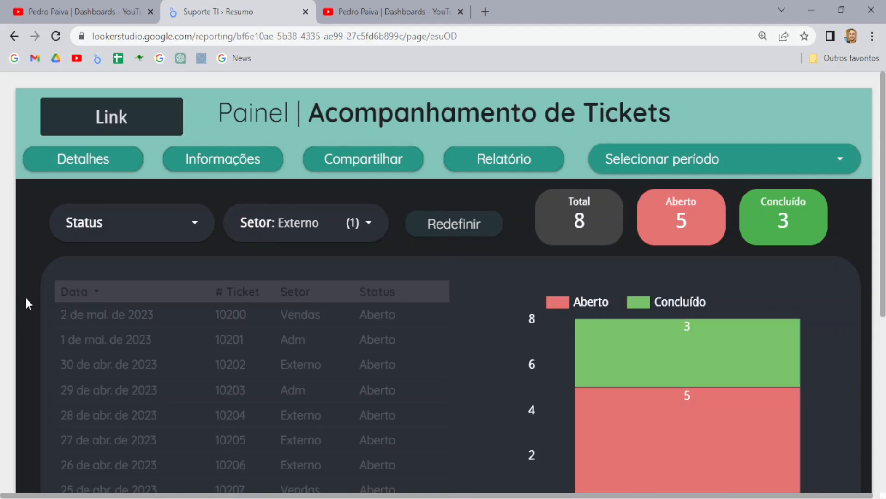
left_click(199, 229)
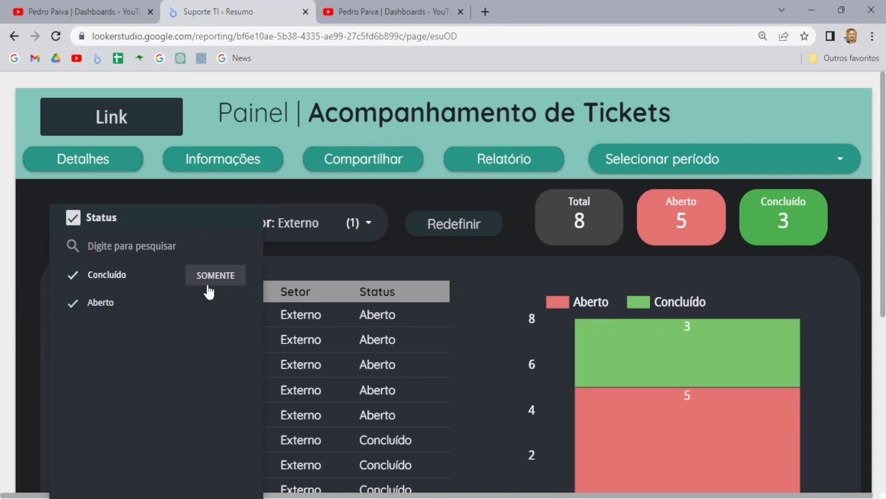
left_click(215, 276)
left_click(14, 291)
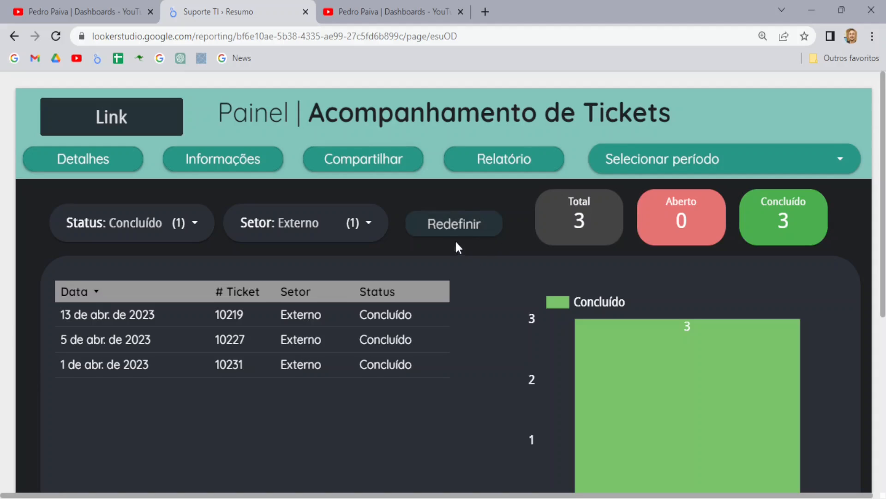
Step: Clear all dashboard filters, restoring all 32 tickets
left_click(452, 227)
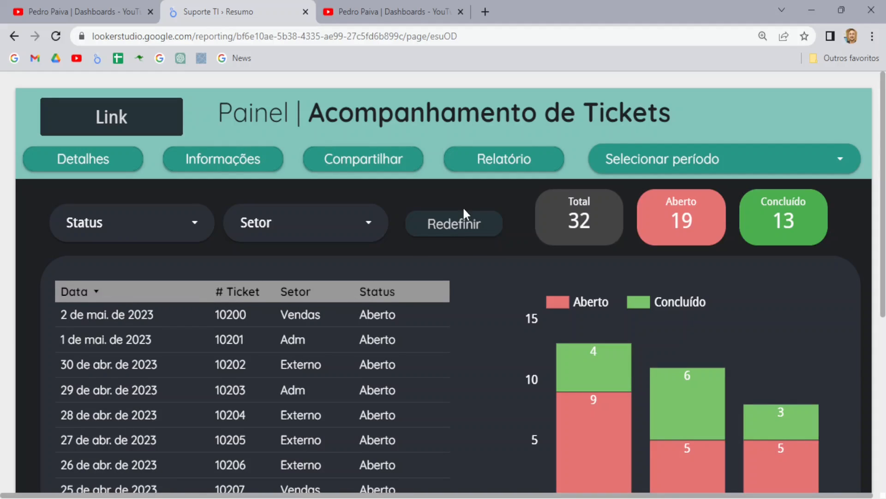
left_click(367, 226)
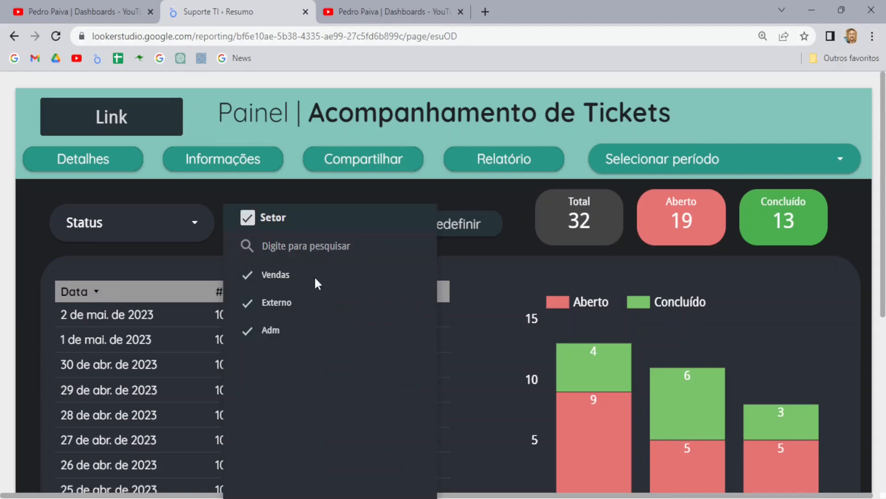
left_click(8, 250)
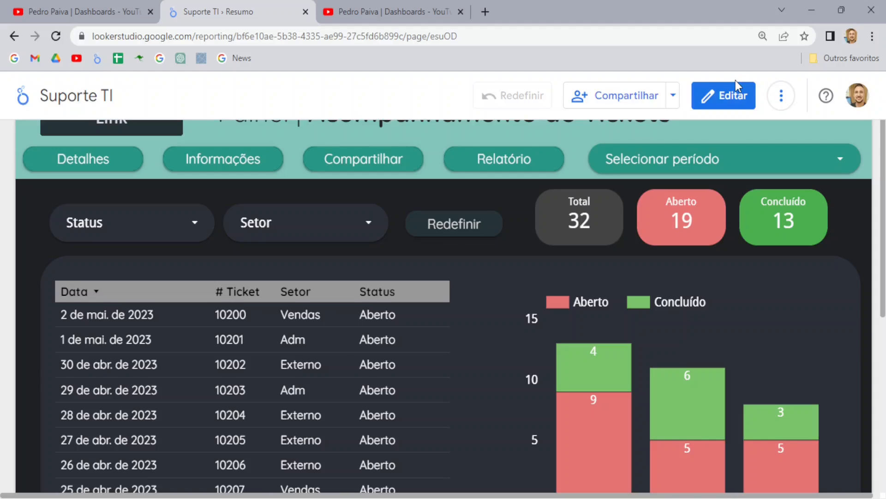
Step: Rename the Link button 'Redefinir' with the Redefinir filtros action, then return to view mode
left_click(738, 97)
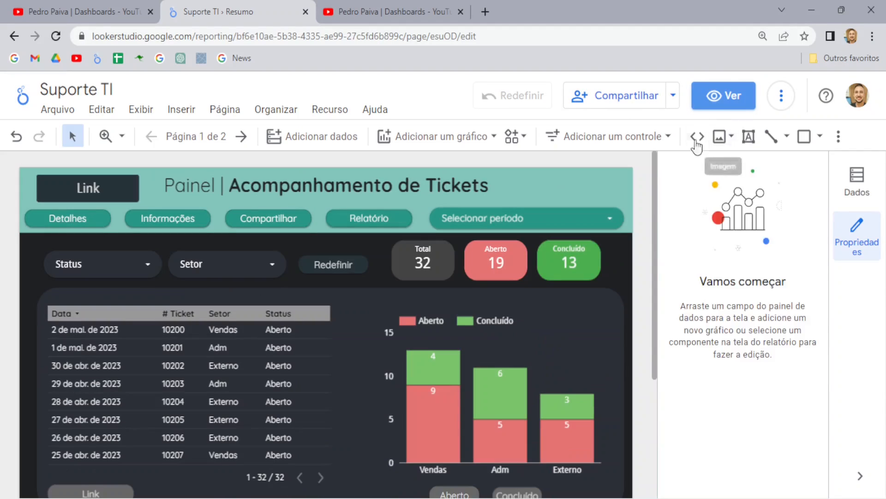
left_click(88, 187)
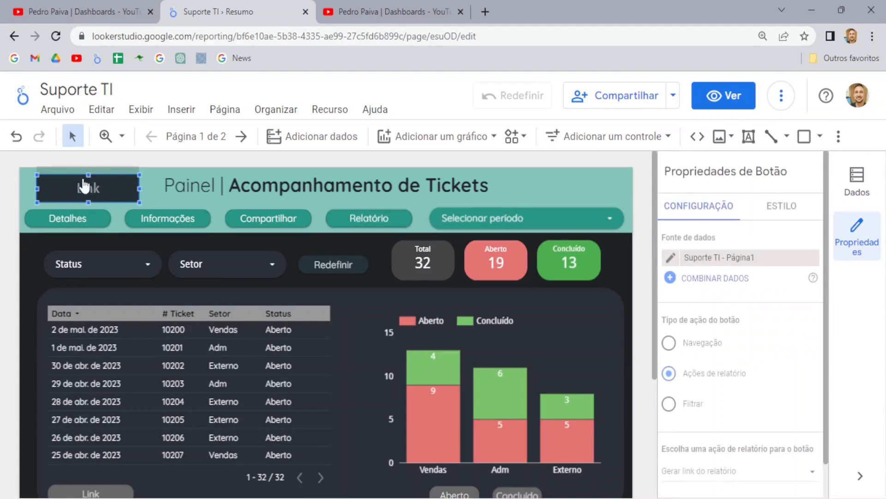
double_click(94, 188)
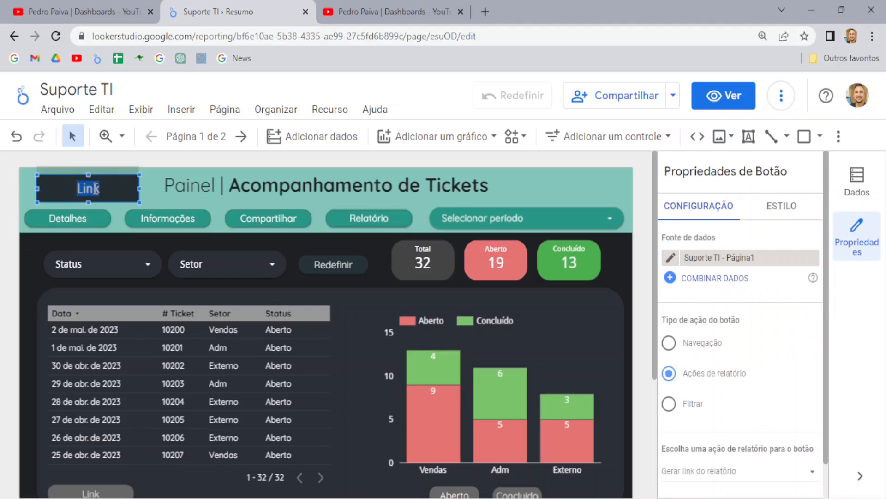
type("Redefinir")
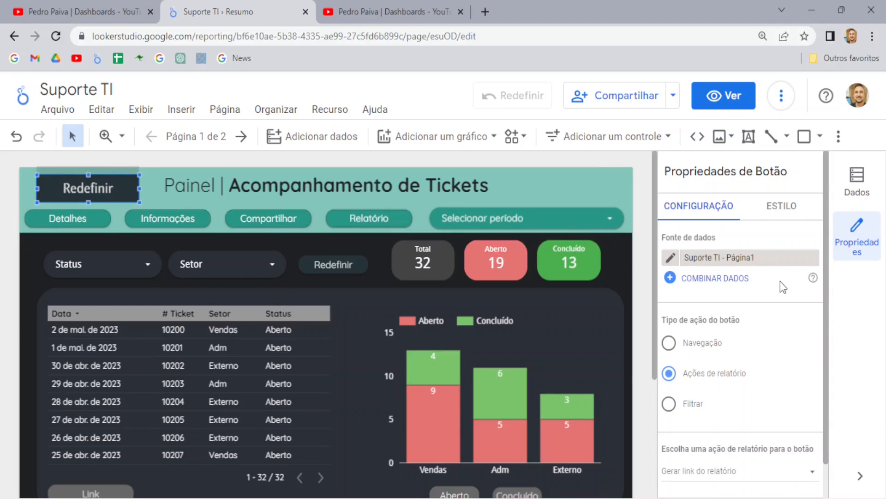
scroll(706, 347, "down", 1)
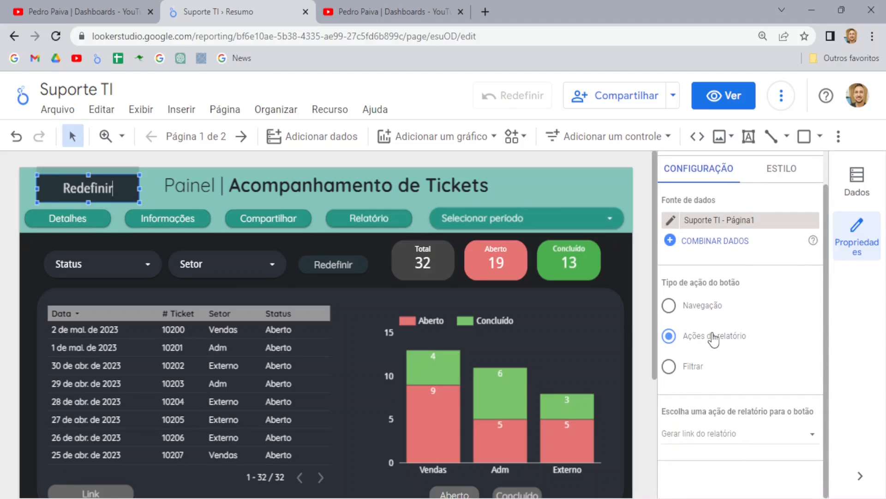
left_click(719, 439)
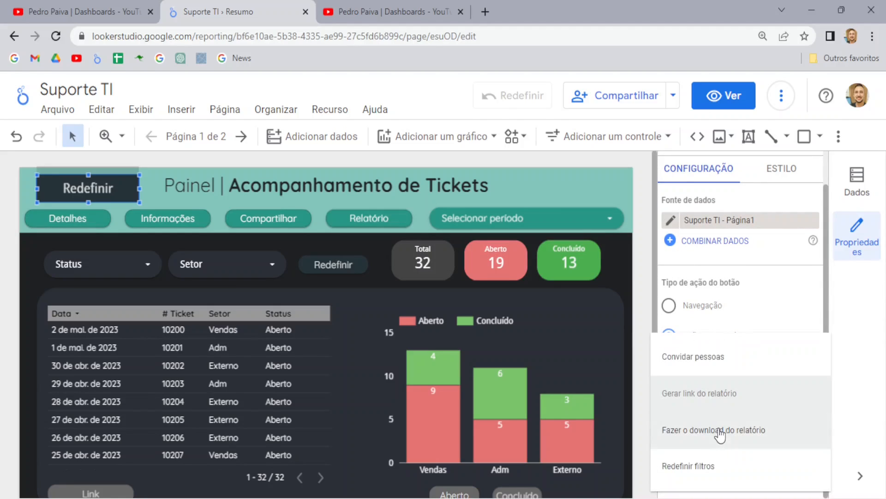
left_click(698, 467)
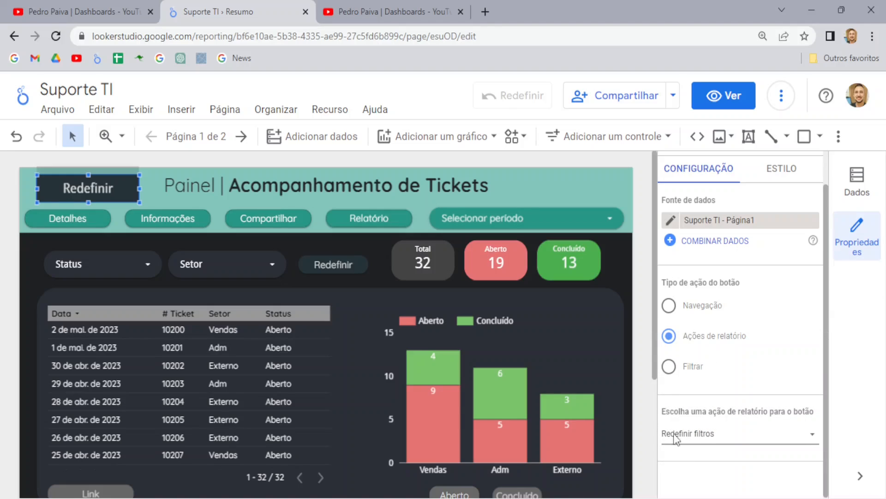
left_click(730, 95)
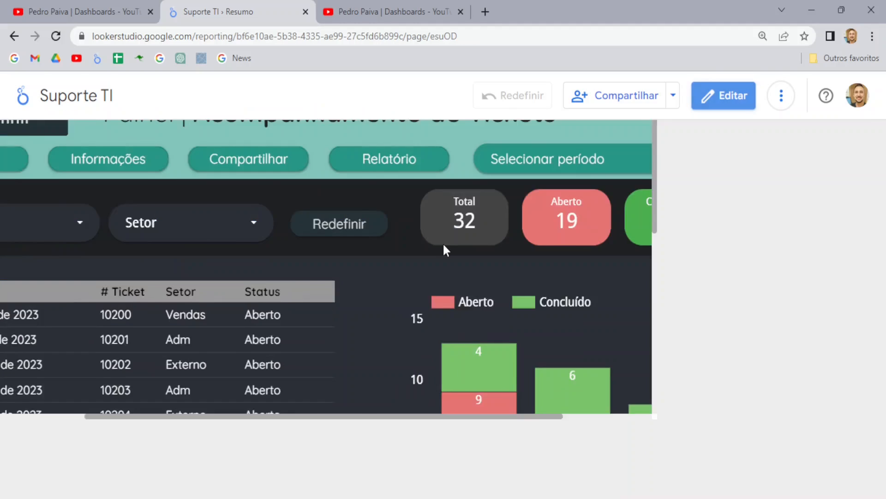
Step: Filter Status to only Concluído, then clear it with the Redefinir button to show all 32 tickets
left_click(196, 227)
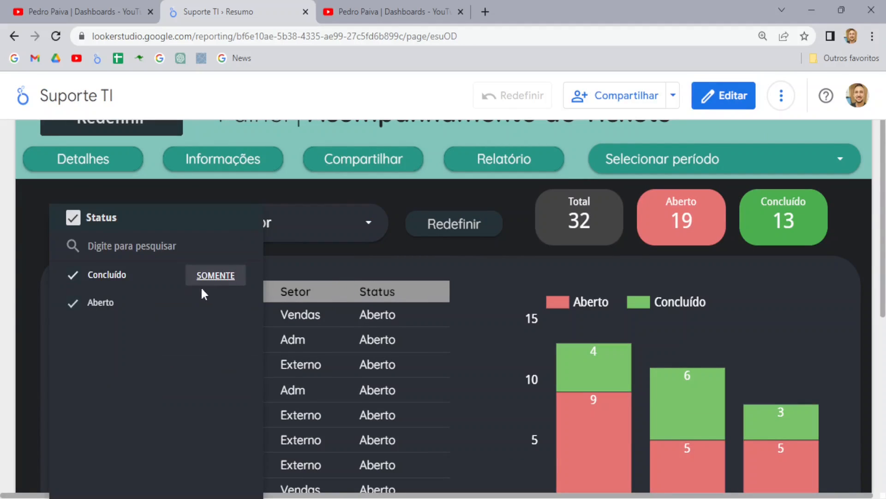
left_click(216, 276)
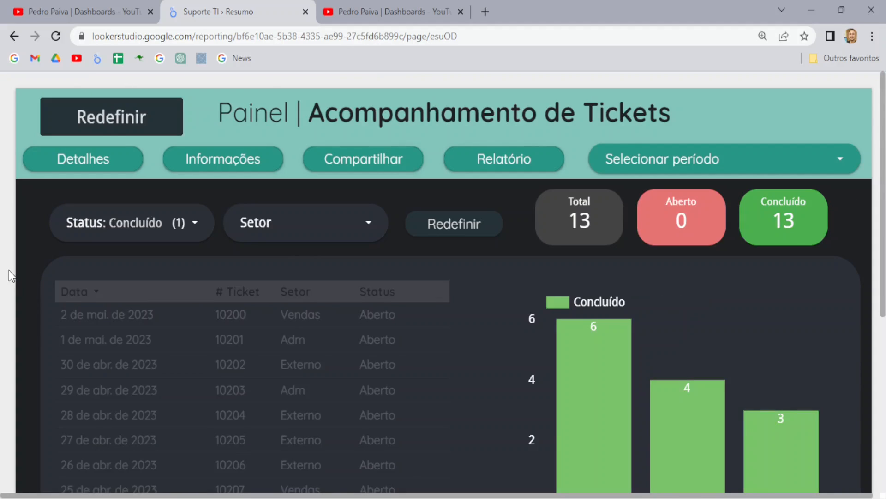
left_click(112, 124)
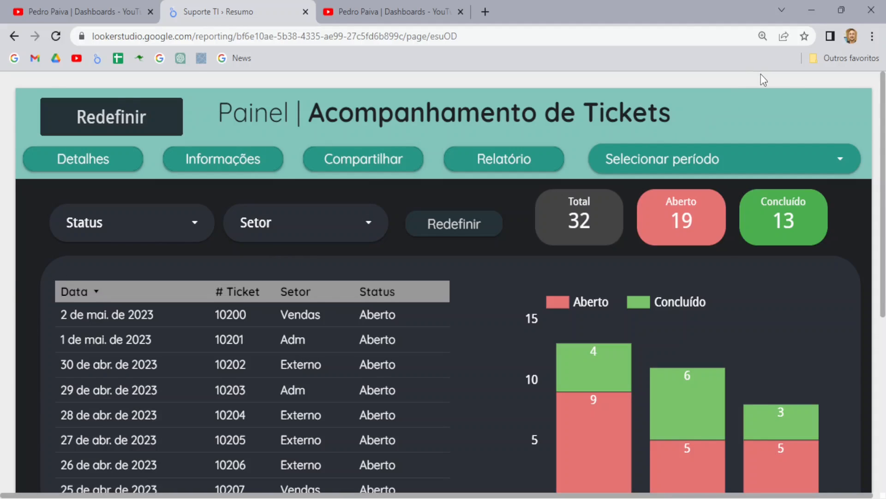
left_click(737, 98)
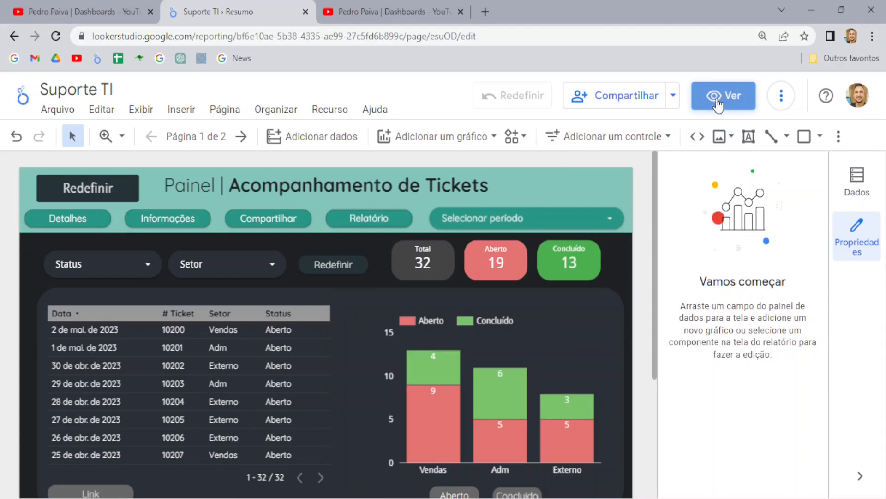
left_click(717, 105)
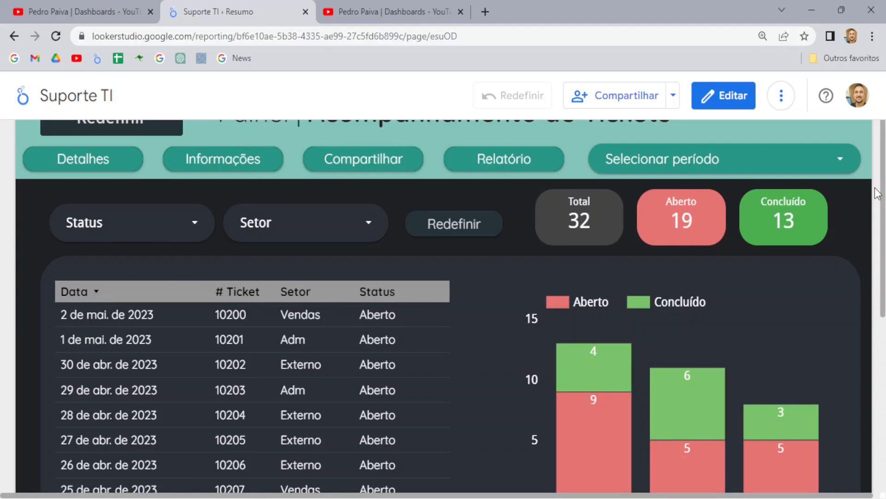
scroll(870, 201, "down", 3)
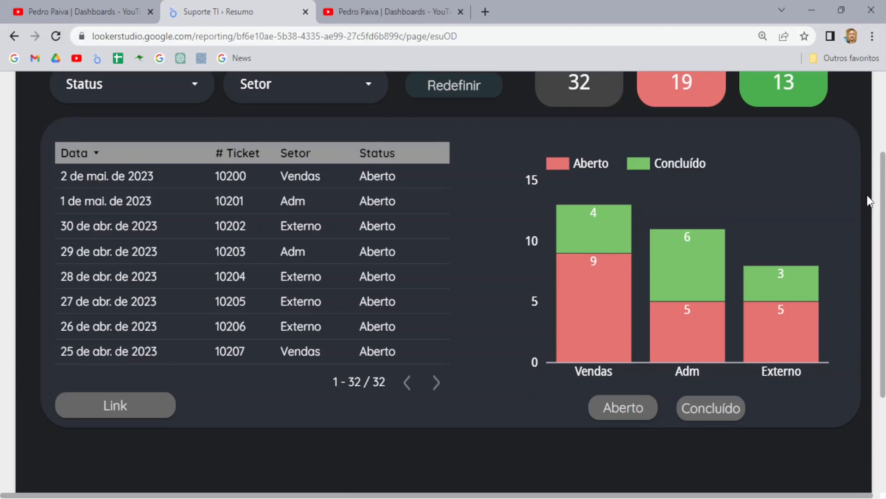
Step: Test the Aberto and then the Concluído buttons below the chart
scroll(844, 206, "up", 2)
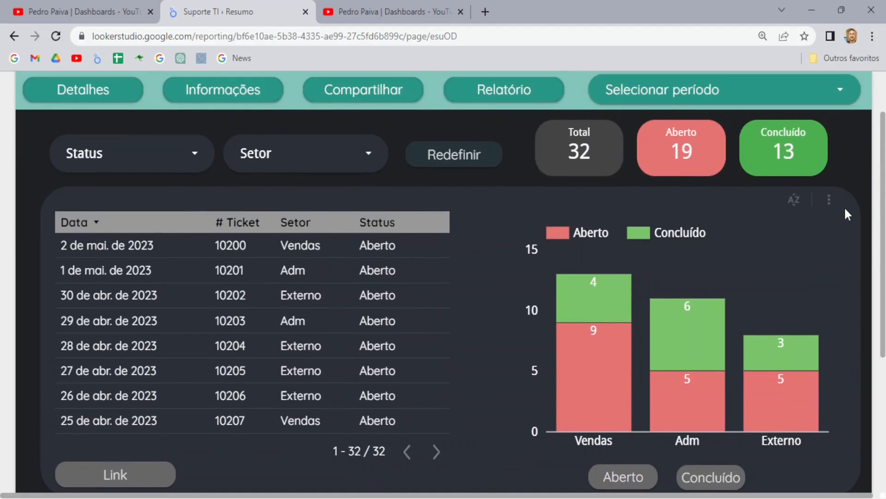
scroll(844, 206, "down", 2)
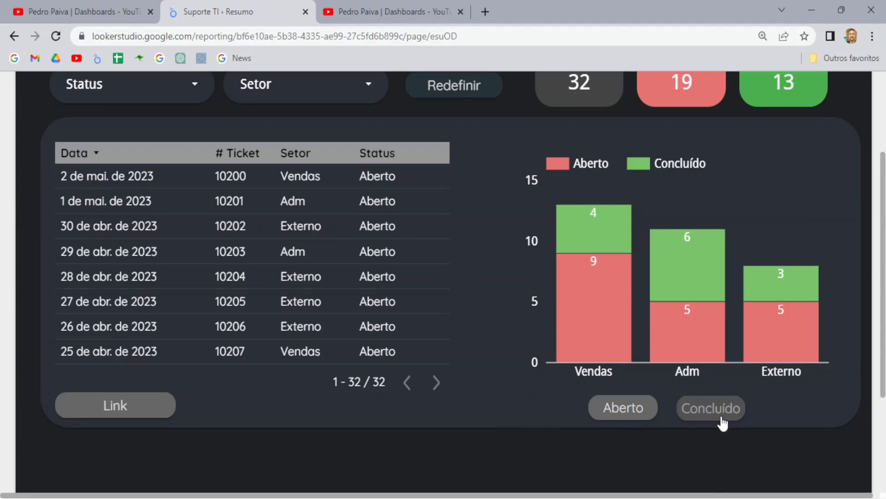
scroll(722, 423, "up", 2)
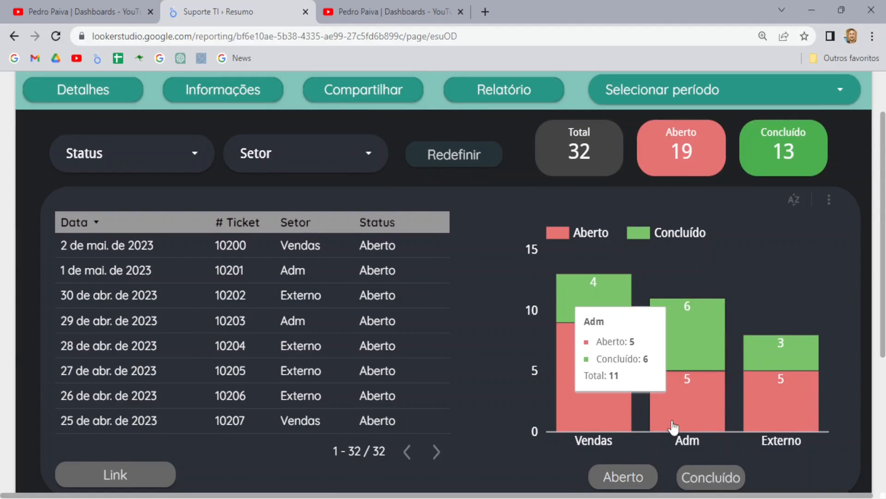
left_click(624, 478)
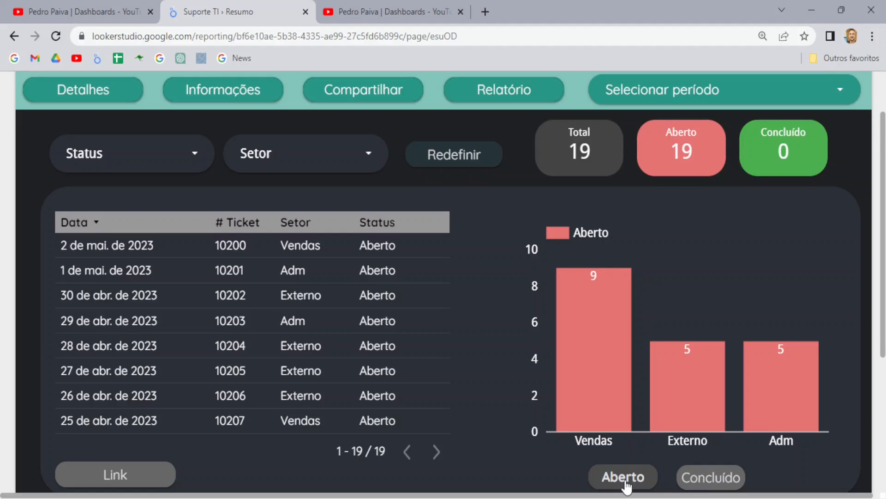
scroll(714, 448, "down", 2)
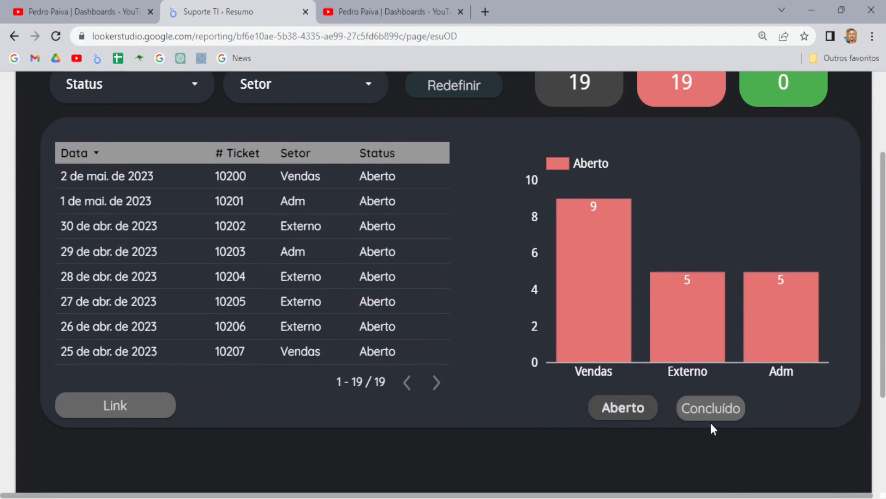
scroll(712, 443, "up", 2)
left_click(711, 480)
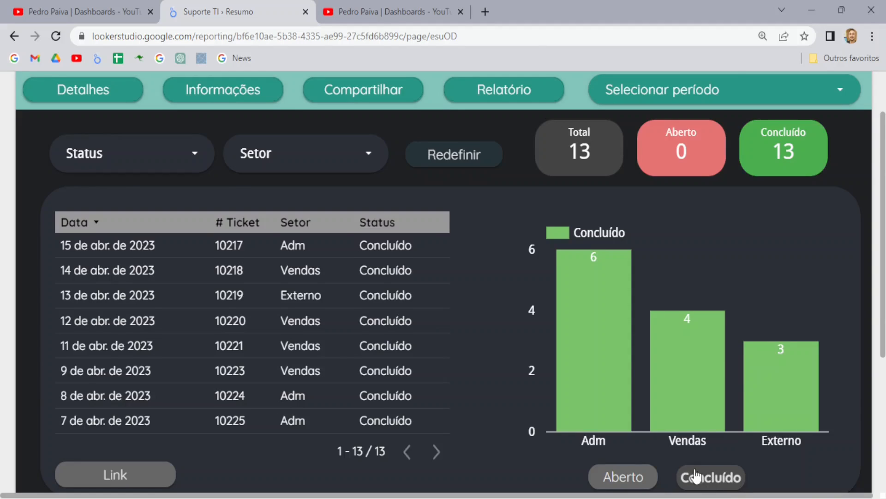
Step: Toggle Aberto then Concluído again, ending on 13 completed tickets (Adm 6, Vendas 4, Externo 3)
scroll(683, 480, "down", 2)
scroll(630, 427, "up", 2)
left_click(626, 473)
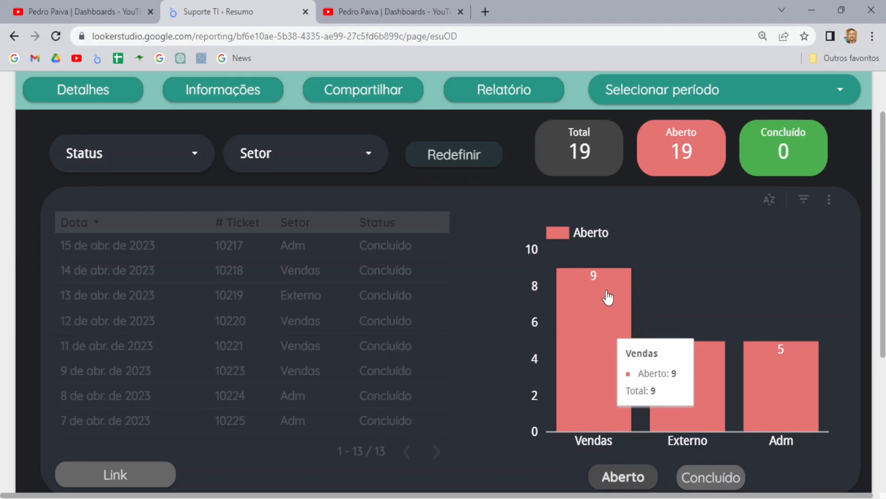
left_click(716, 480)
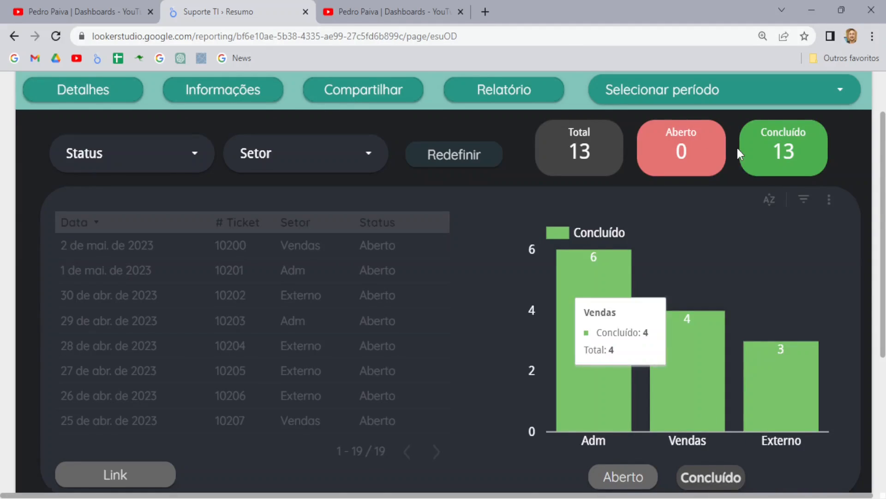
scroll(738, 148, "up", 3)
Step: In edit mode, delete the Redefinir button from the report header
mouse_move(738, 83)
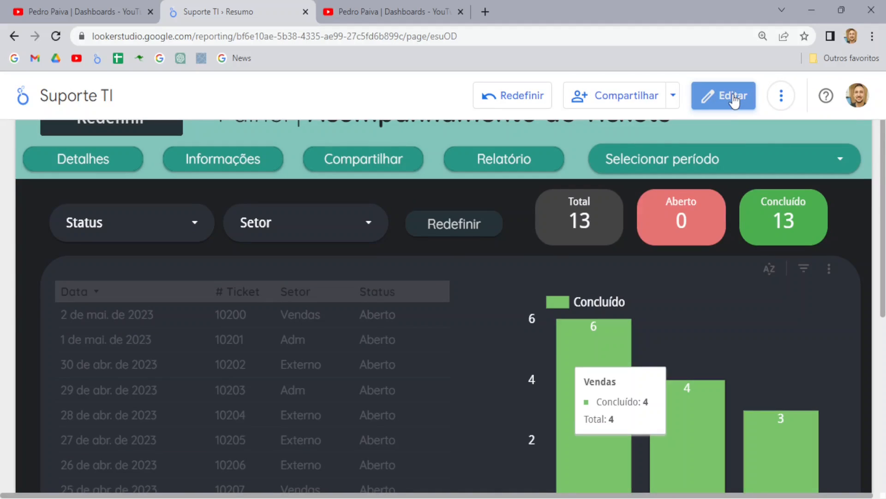
left_click(733, 98)
scroll(133, 194, "down", 2)
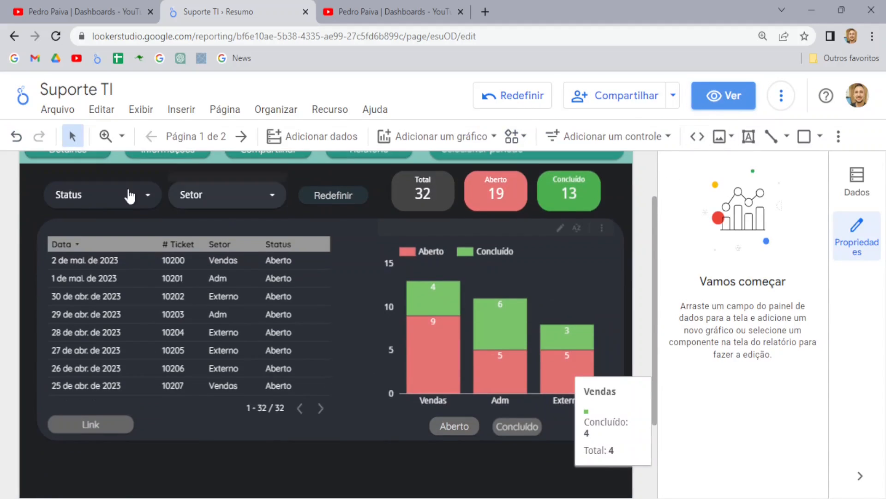
scroll(133, 194, "up", 2)
left_click(99, 178)
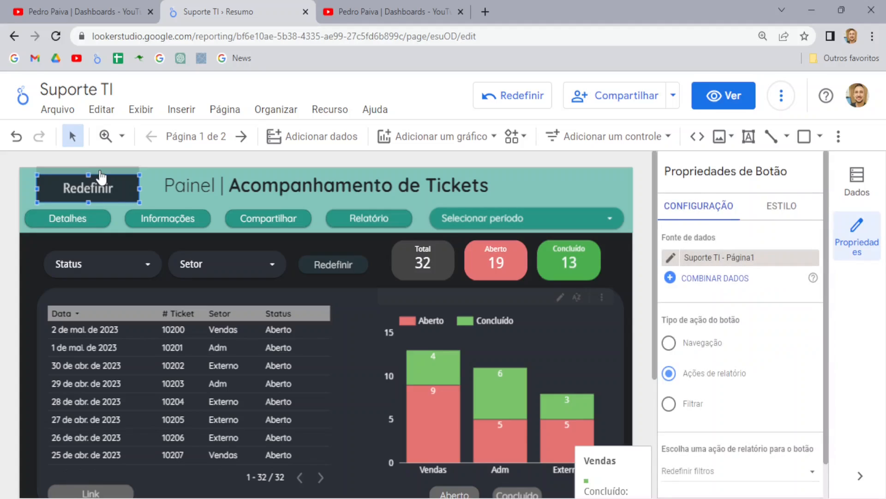
key("Delete")
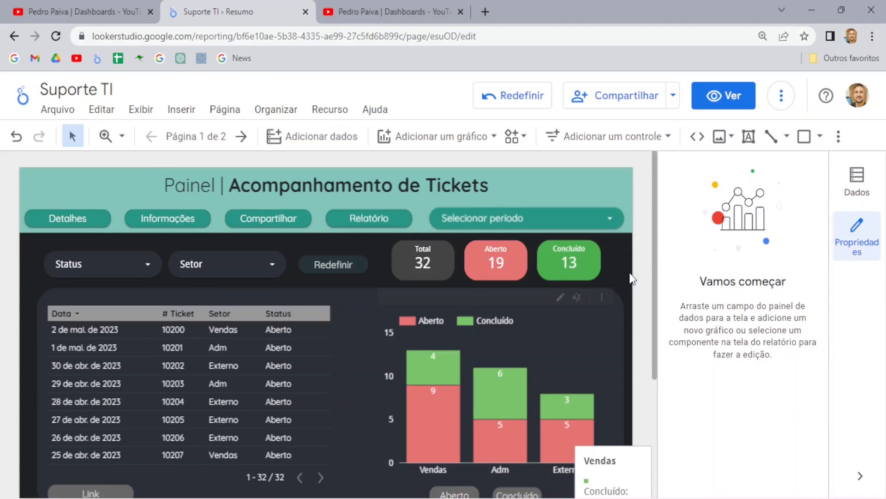
Step: Add a new button below the chart, label it Aberto, and make it narrower
scroll(591, 406, "down", 3)
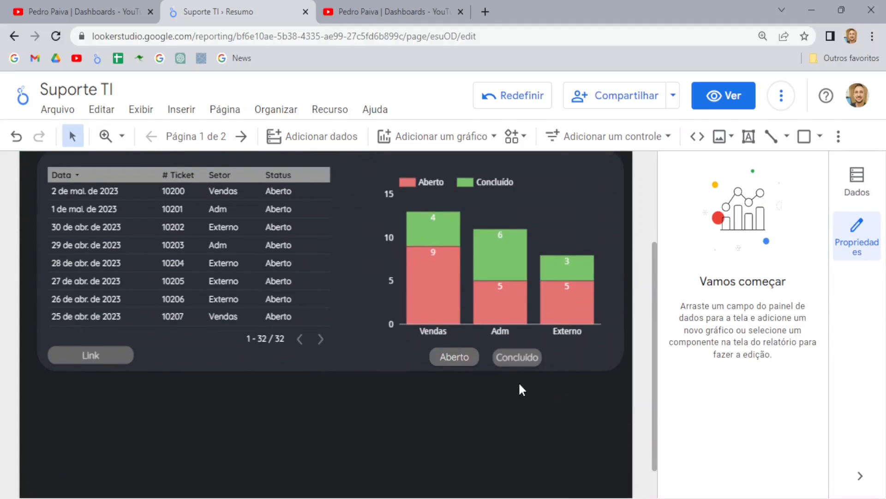
left_click(603, 139)
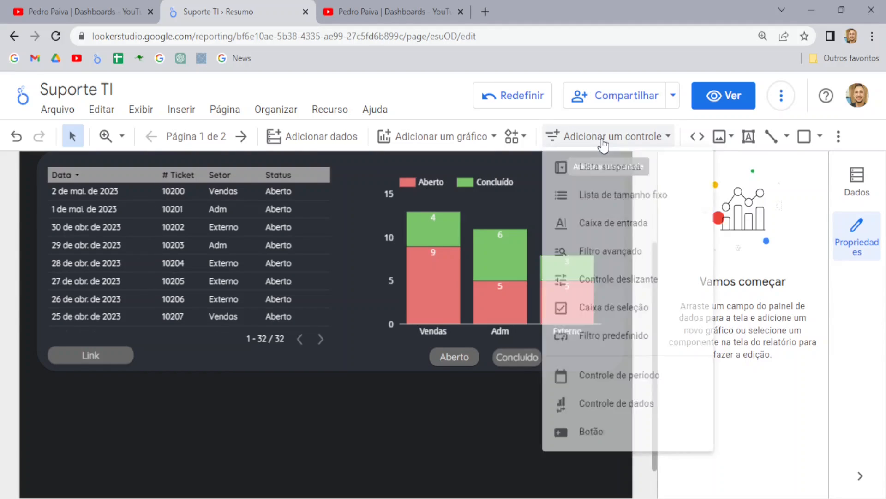
left_click(584, 454)
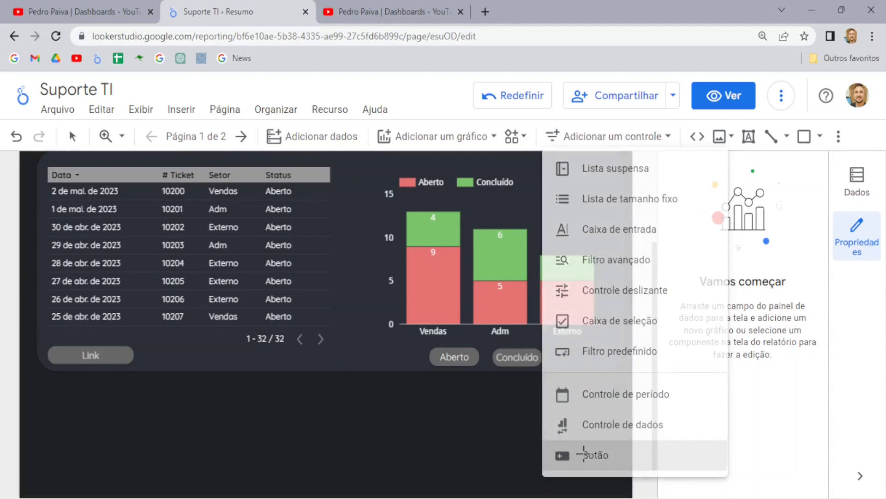
left_click(403, 384)
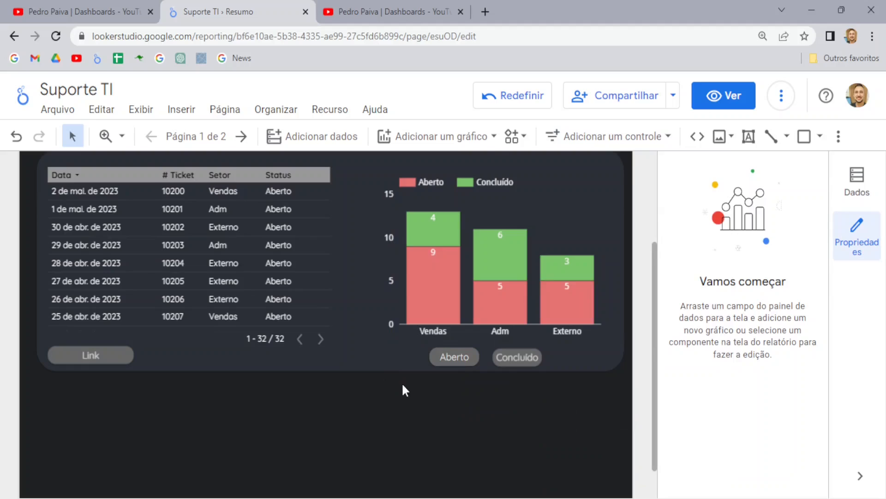
double_click(459, 397)
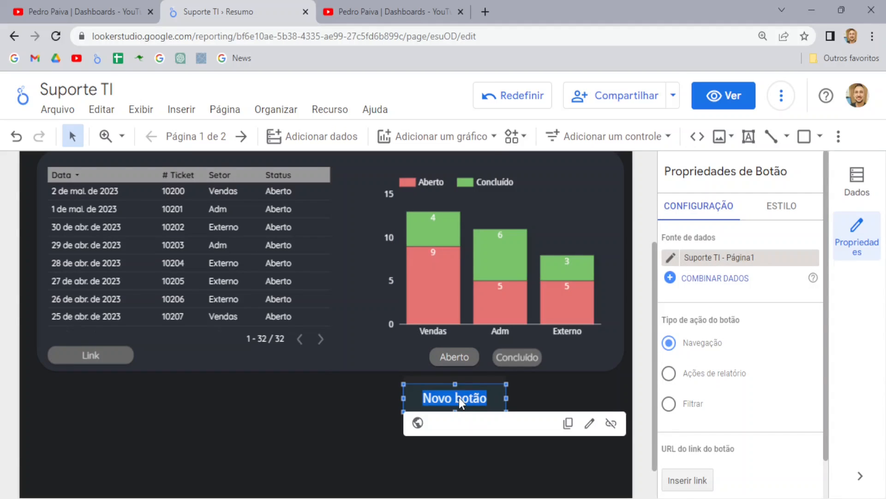
type("Aberto")
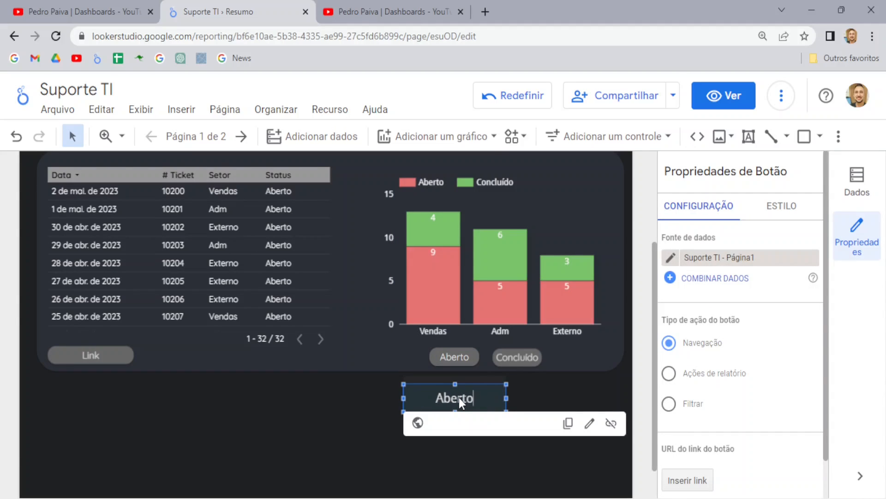
left_click(505, 398)
left_click_drag(505, 399, 474, 398)
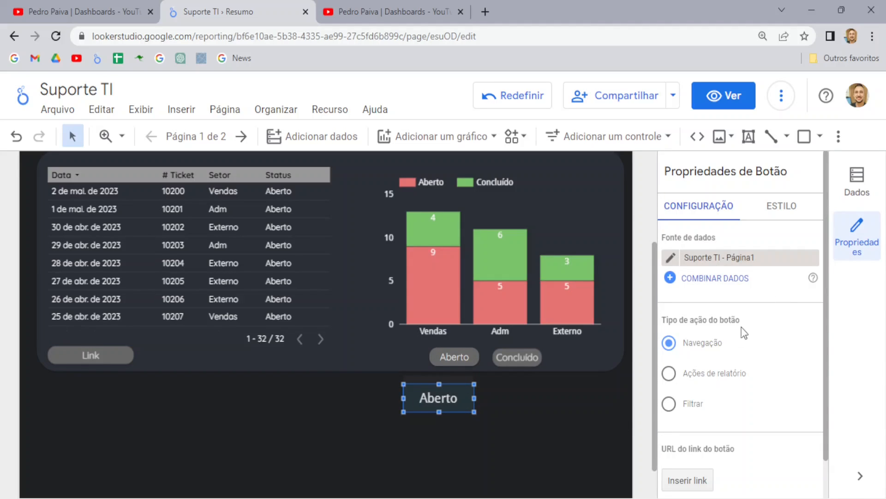
Step: Set the new button's action type to Filtrar
scroll(744, 335, "down", 1)
left_click(670, 364)
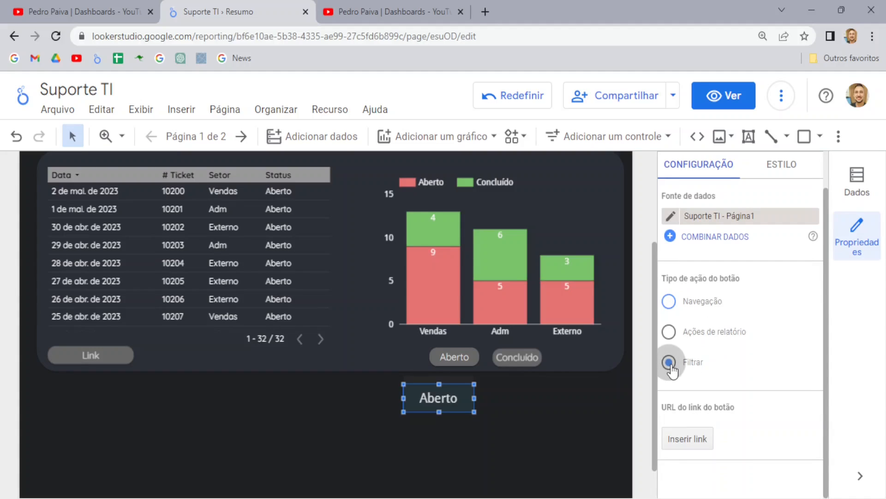
scroll(747, 376, "down", 1)
scroll(747, 373, "down", 1)
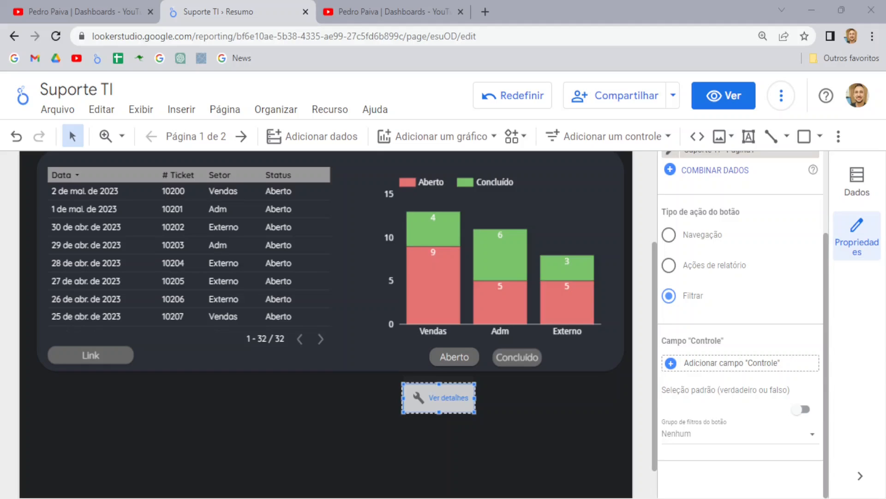
scroll(326, 295, "up", 2)
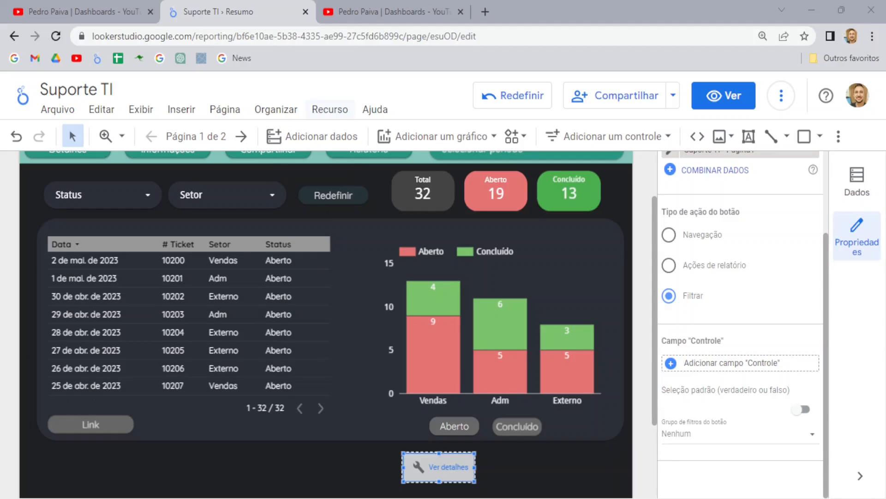
Step: Open the Suporte TI - Página1 data source for editing and locate the StatusAberto and StatusConcluído fields
left_click(329, 109)
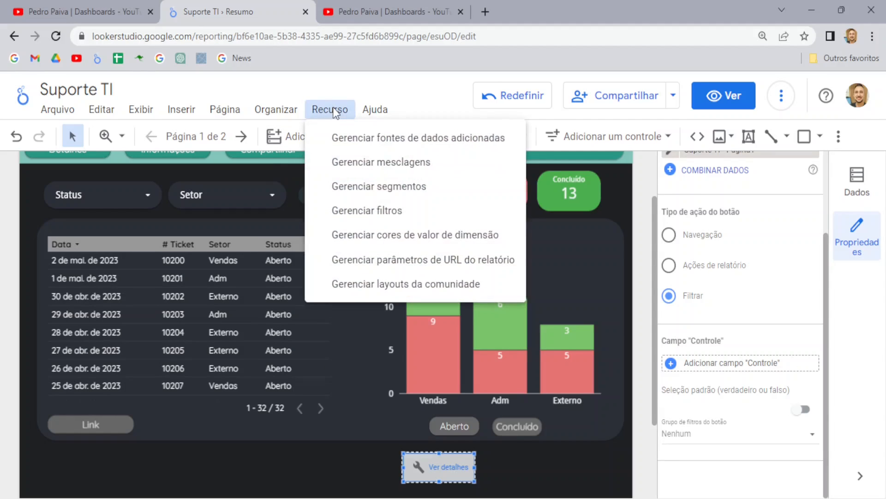
left_click(356, 137)
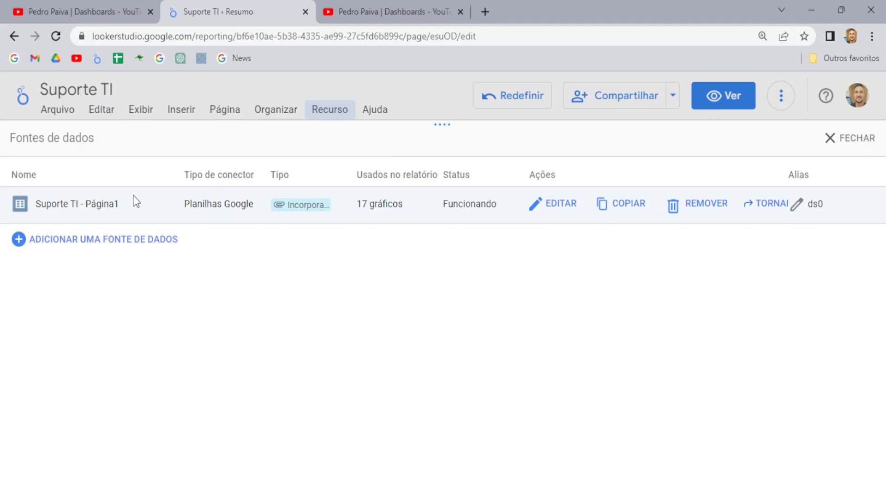
left_click(561, 204)
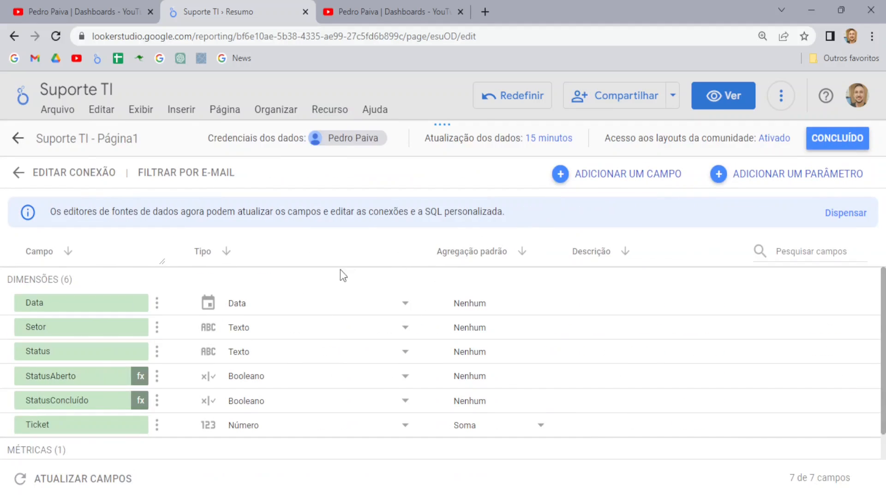
scroll(328, 273, "down", 2)
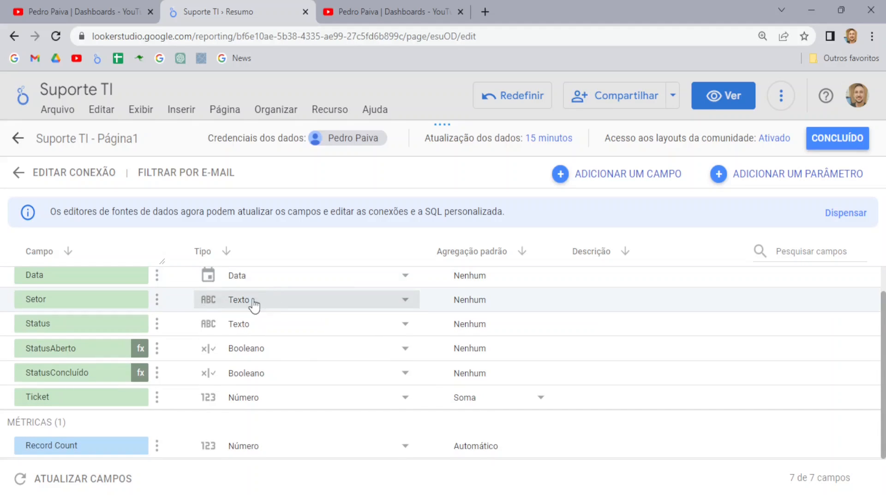
left_click(129, 277)
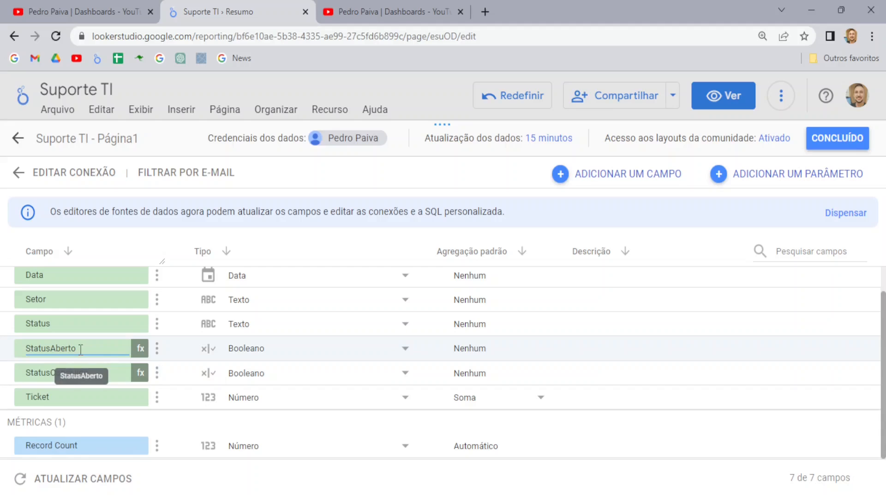
left_click_drag(89, 351, 27, 349)
left_click_drag(99, 376, 34, 378)
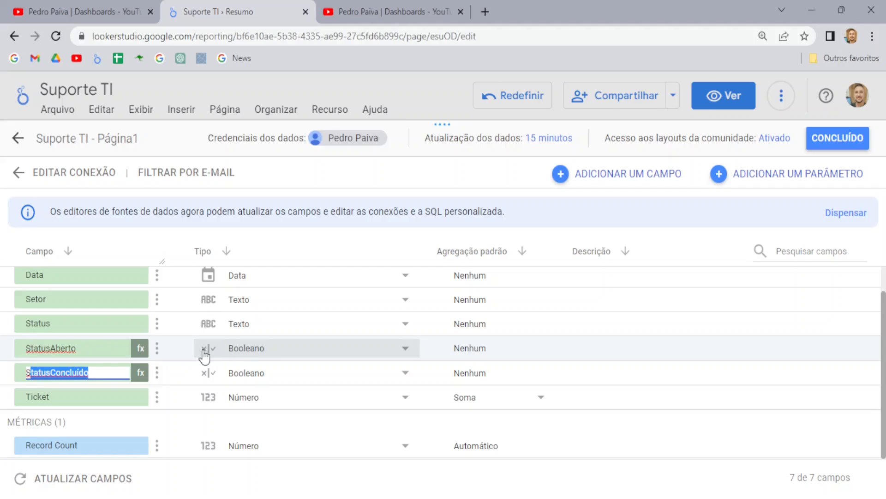
Step: Review the StatusAberto CASE WHEN formula, then start a new calculated field from the field list
left_click(141, 354)
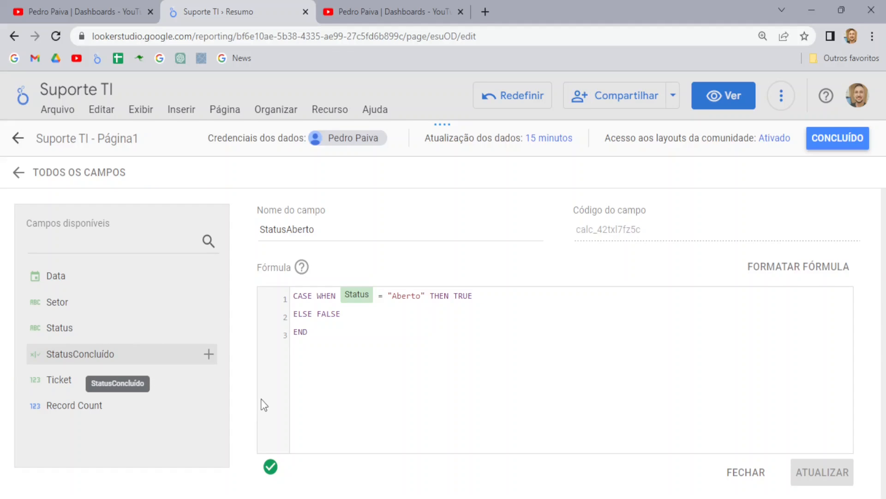
left_click(323, 339)
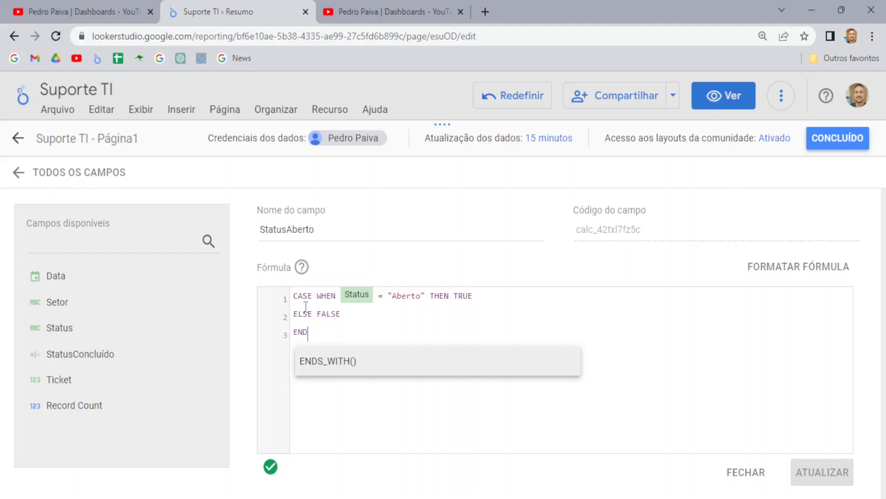
left_click_drag(294, 298, 475, 299)
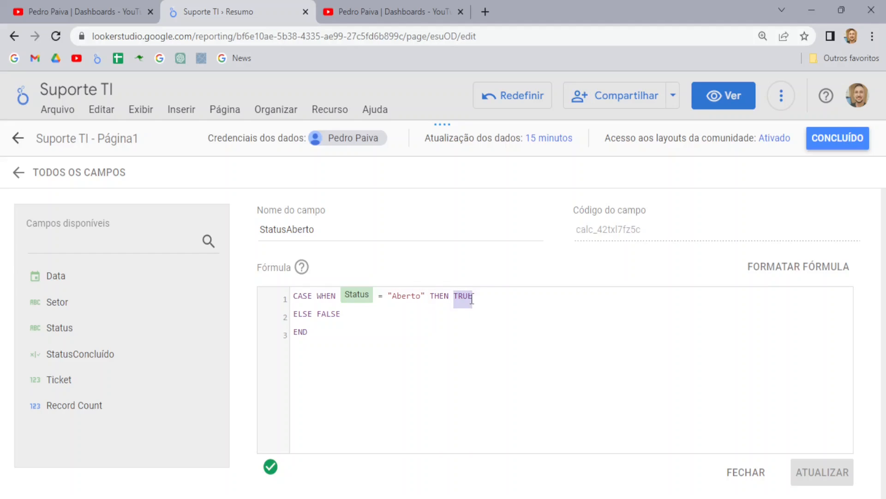
left_click_drag(312, 315, 353, 314)
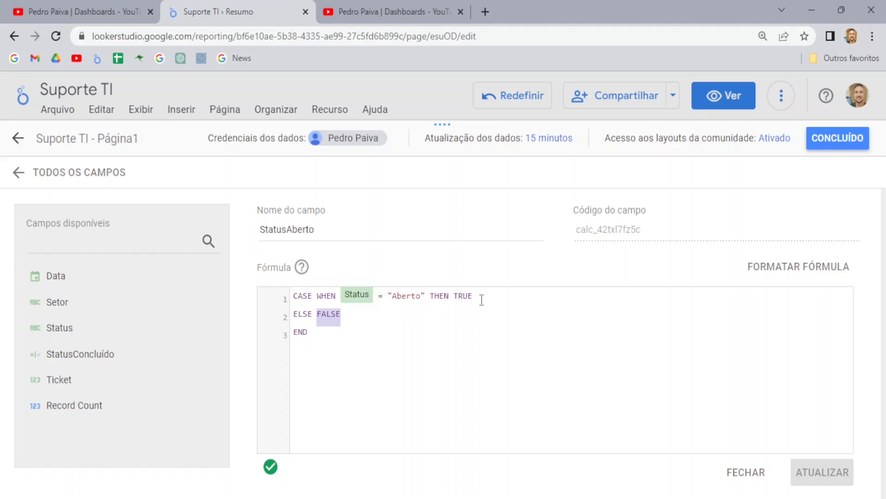
left_click_drag(475, 300, 456, 300)
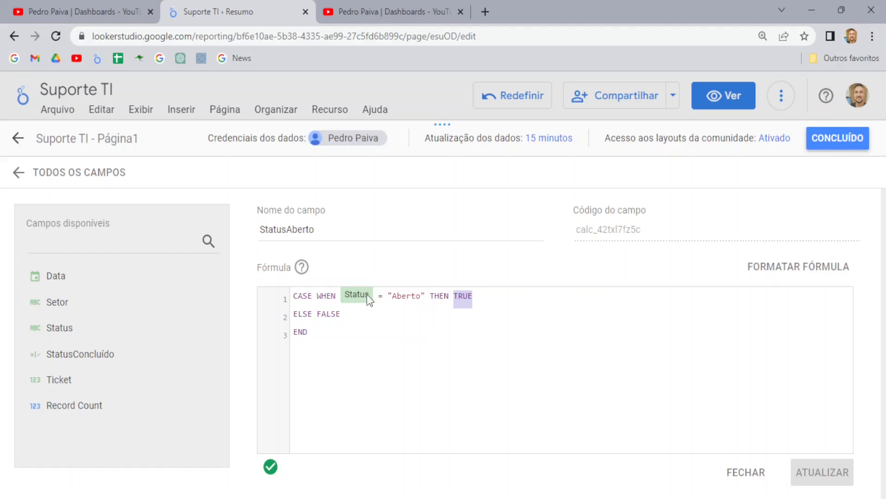
left_click_drag(387, 297, 425, 298)
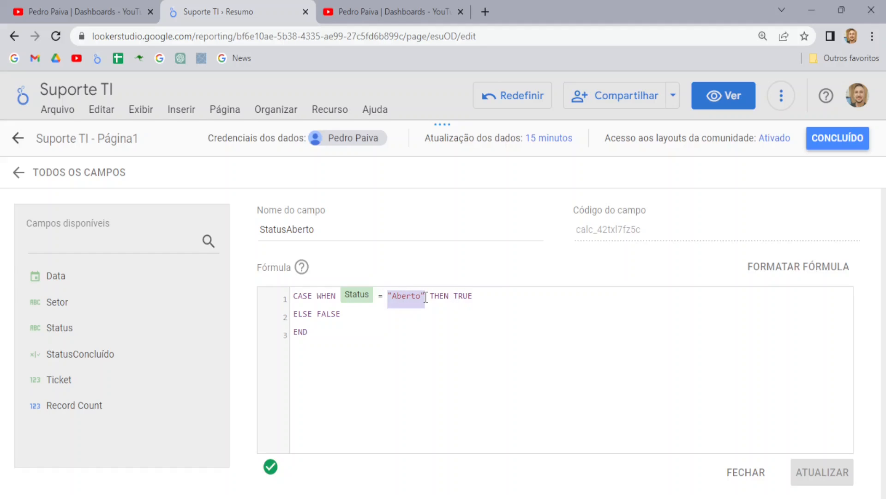
left_click(56, 178)
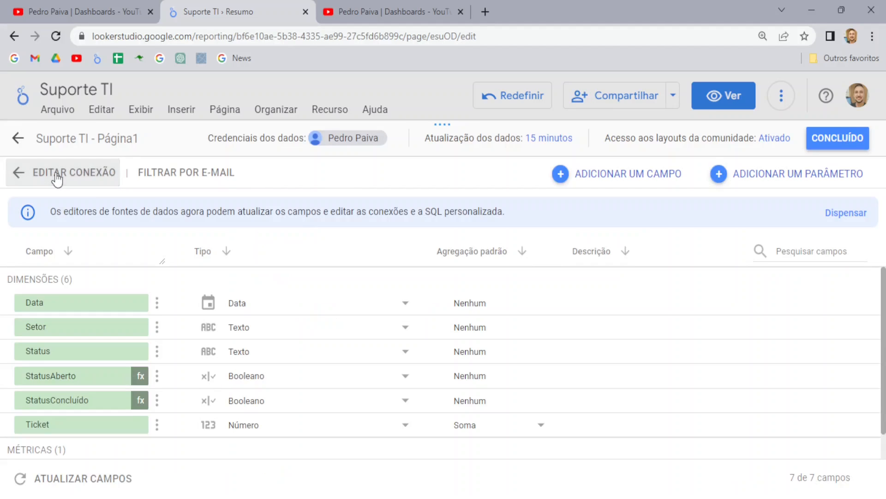
left_click(605, 176)
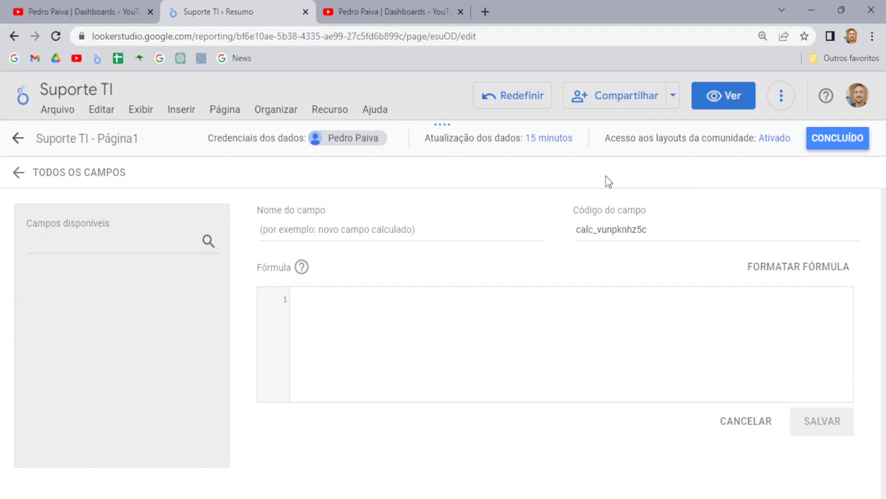
Step: Discard the new field and review the StatusConcluído formula's TRUE and ELSE parts
left_click(67, 173)
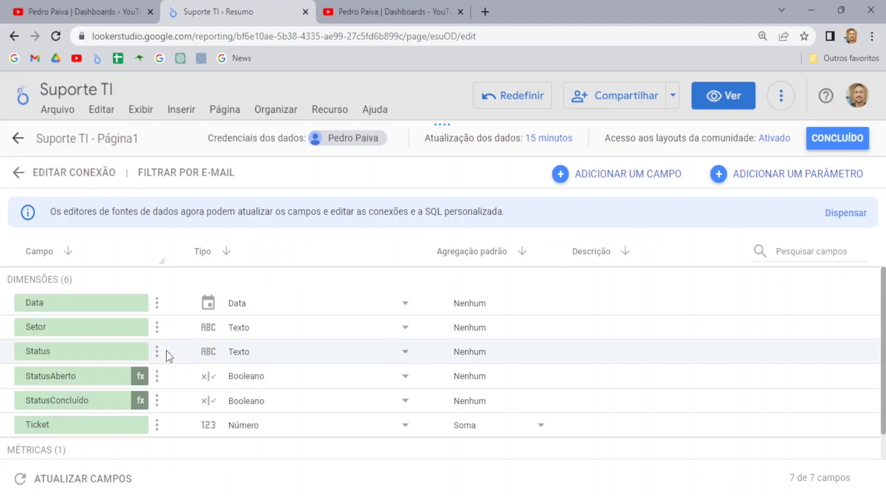
scroll(70, 373, "down", 1)
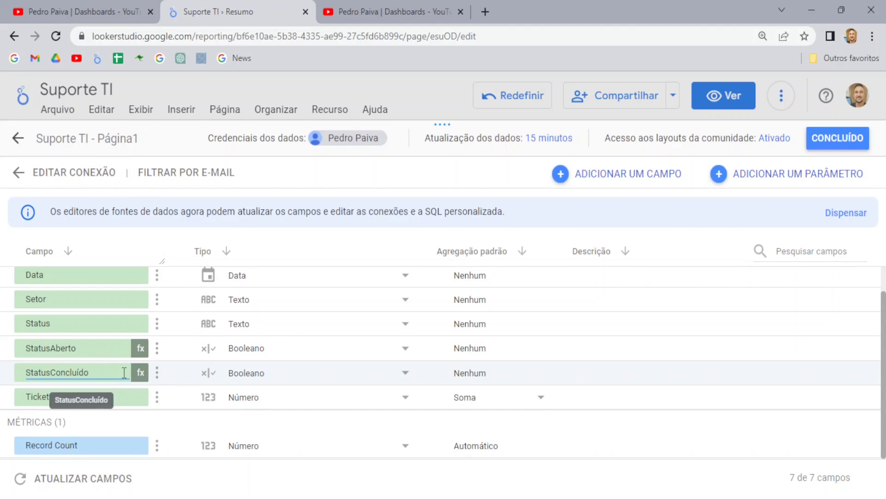
left_click(141, 372)
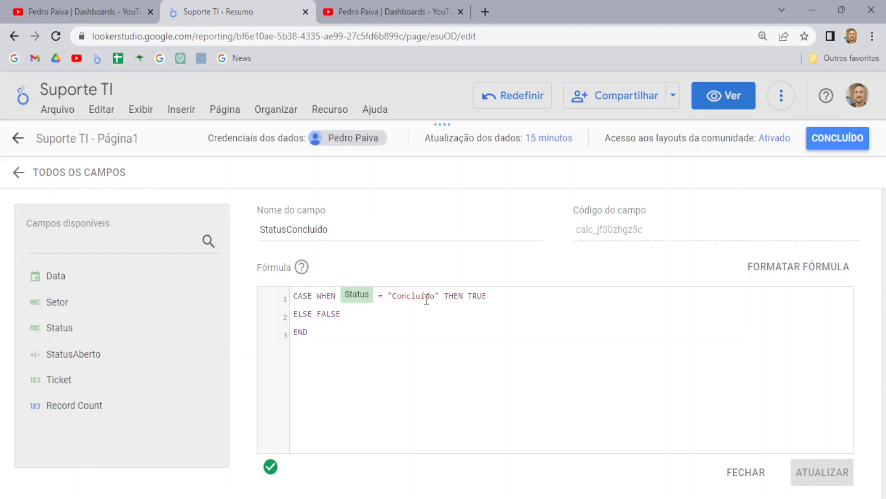
double_click(470, 298)
left_click_drag(313, 315, 343, 317)
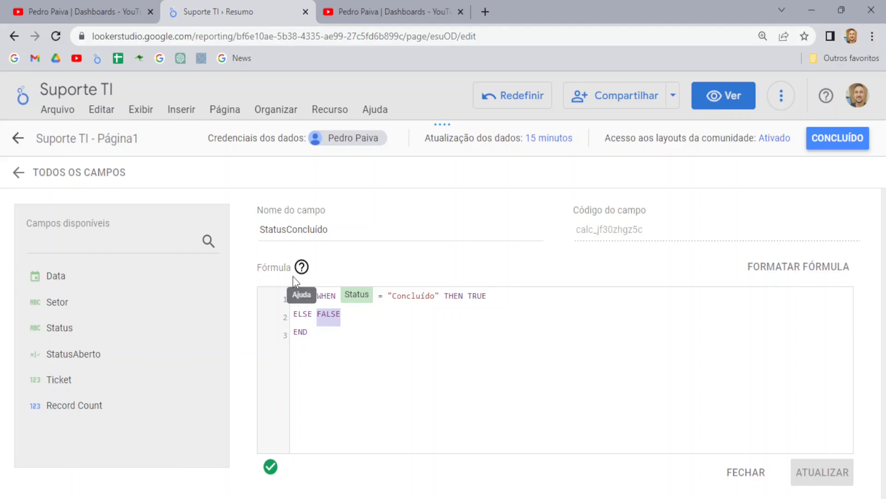
Step: Return to the field list, finish the data source and close the data sources list
left_click(70, 172)
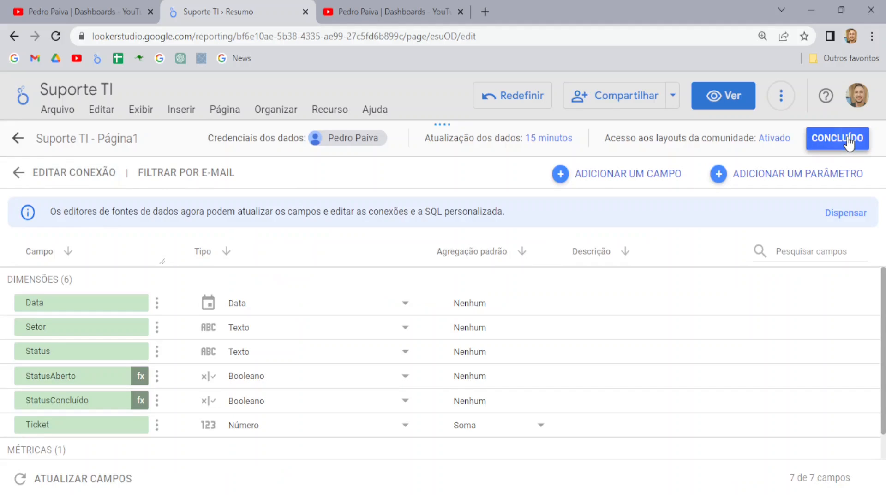
left_click(848, 139)
left_click(847, 146)
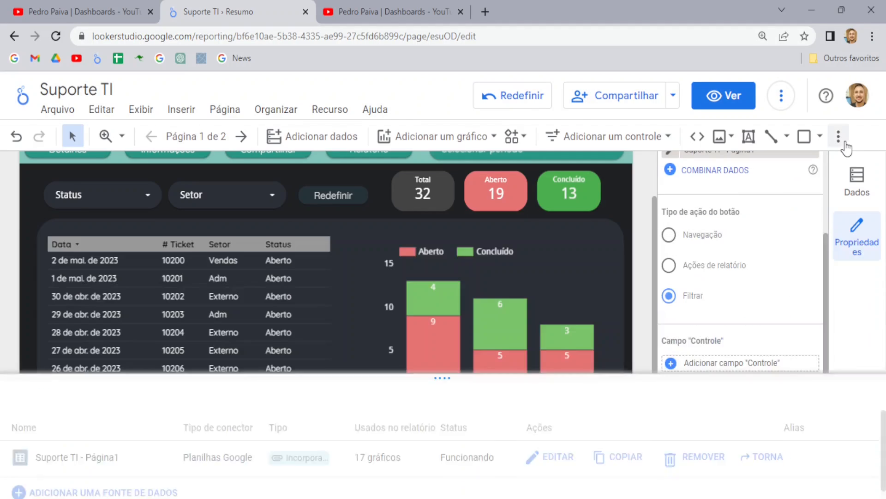
Step: Set StatusAberto as the Aberto button's control field
scroll(495, 391, "down", 2)
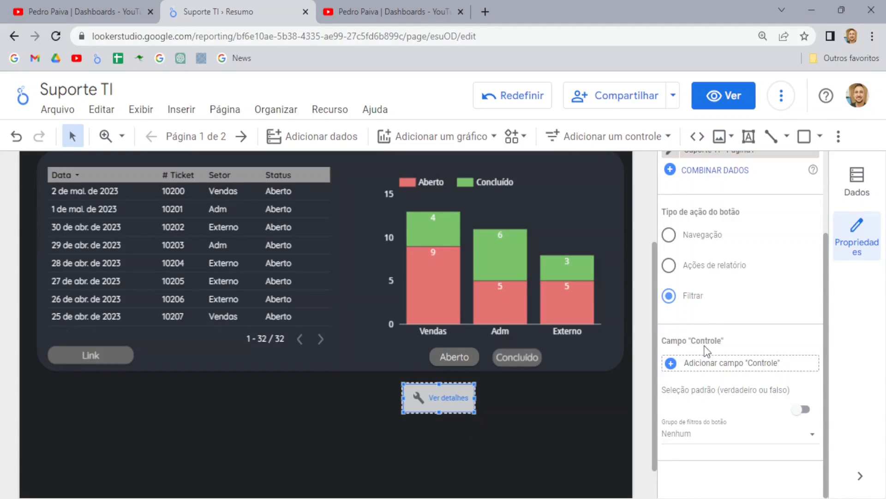
left_click(717, 367)
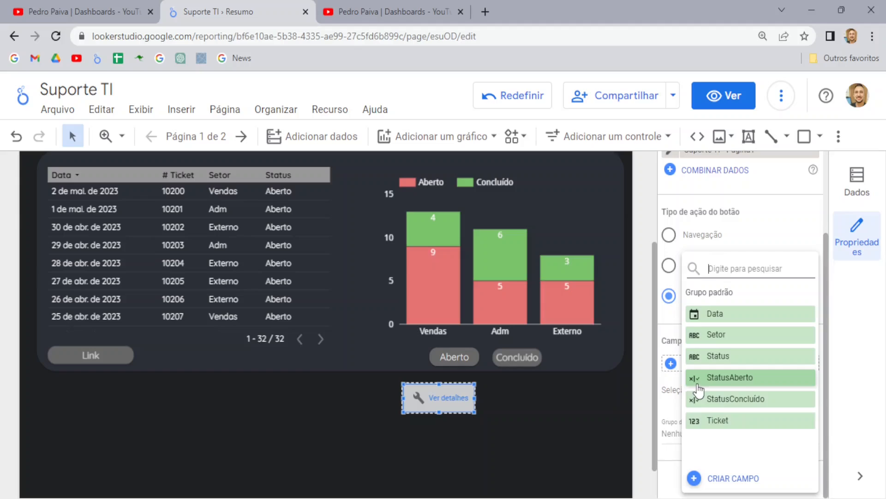
left_click(734, 379)
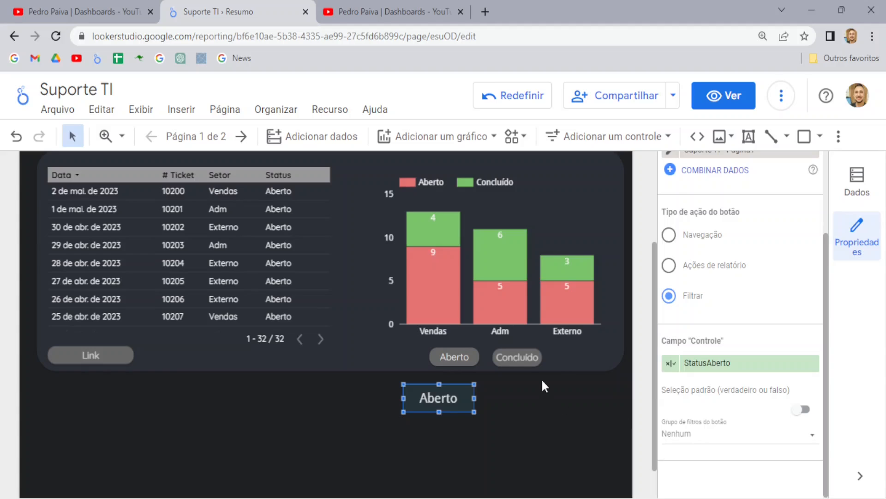
Step: Add a new button beside Aberto and label it 'Concluído'
left_click(608, 138)
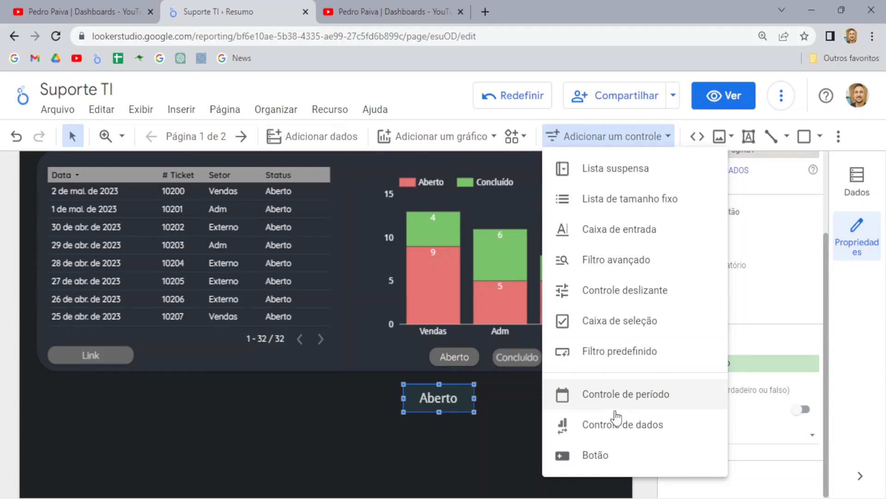
left_click(606, 462)
left_click(491, 387)
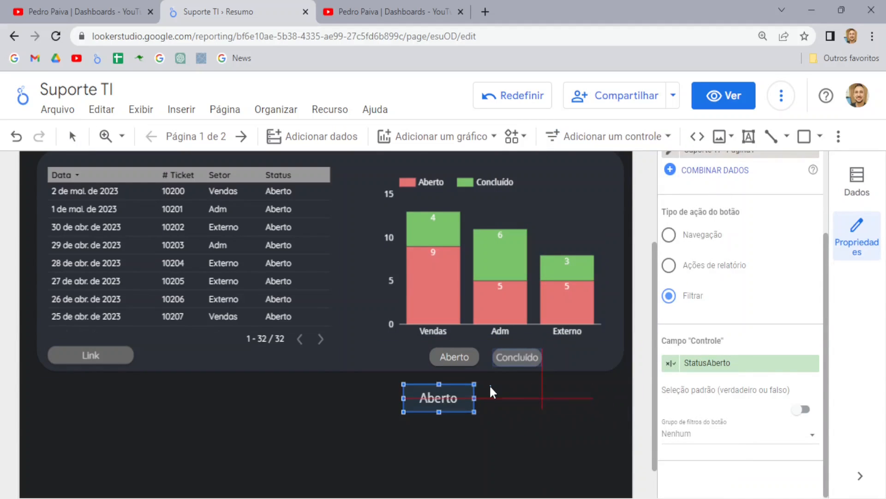
left_click(541, 398)
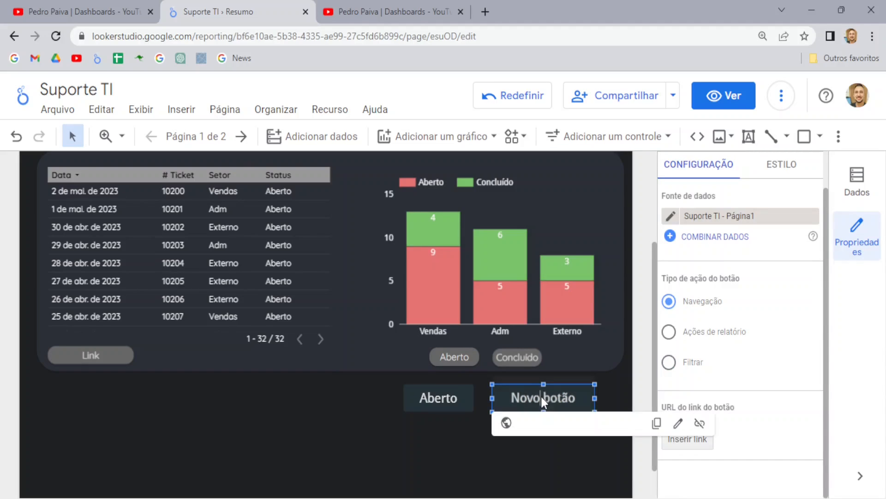
key("ctrl+a")
type("Concluído")
left_click(640, 383)
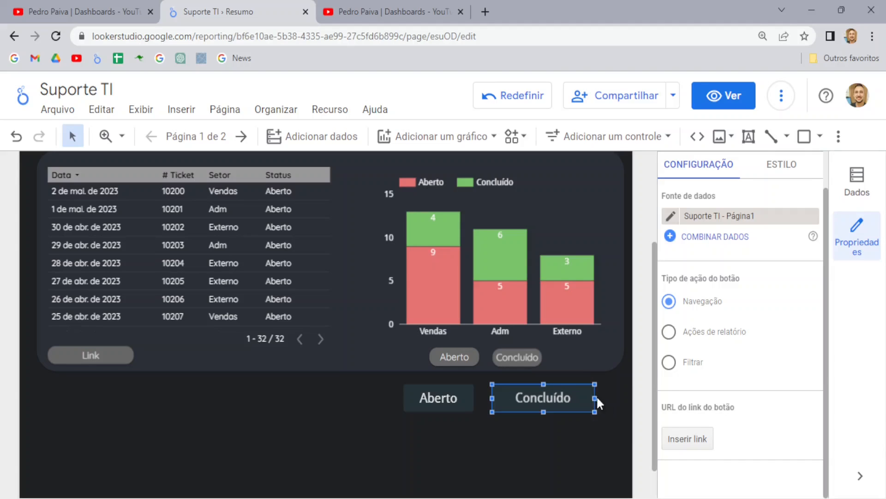
Step: Make the Concluído button a Filtrar action on the StatusConcluído control field
left_click(670, 363)
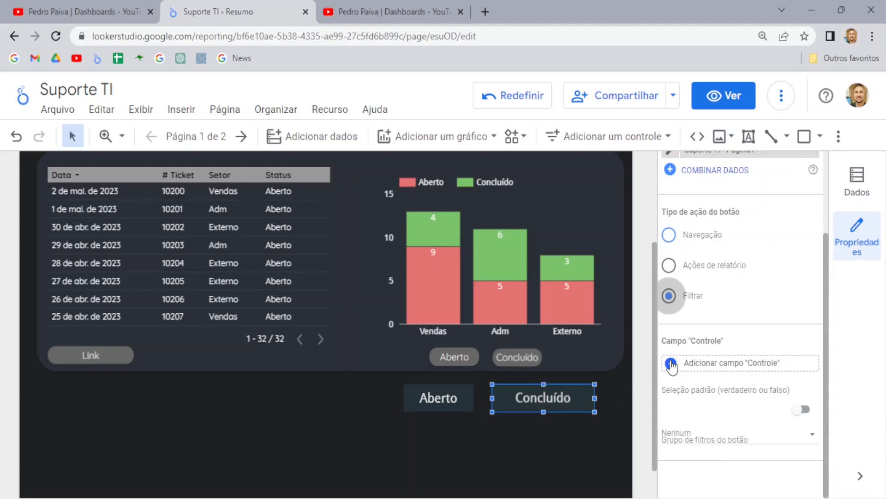
left_click(718, 366)
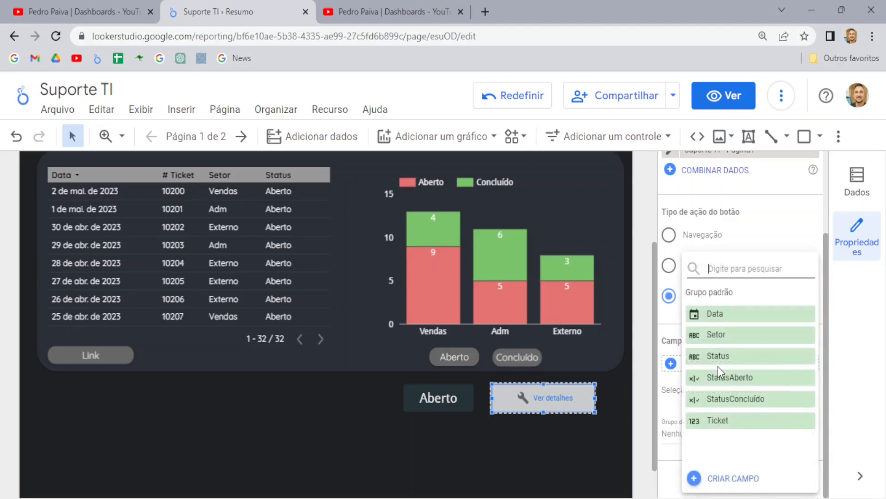
left_click(739, 398)
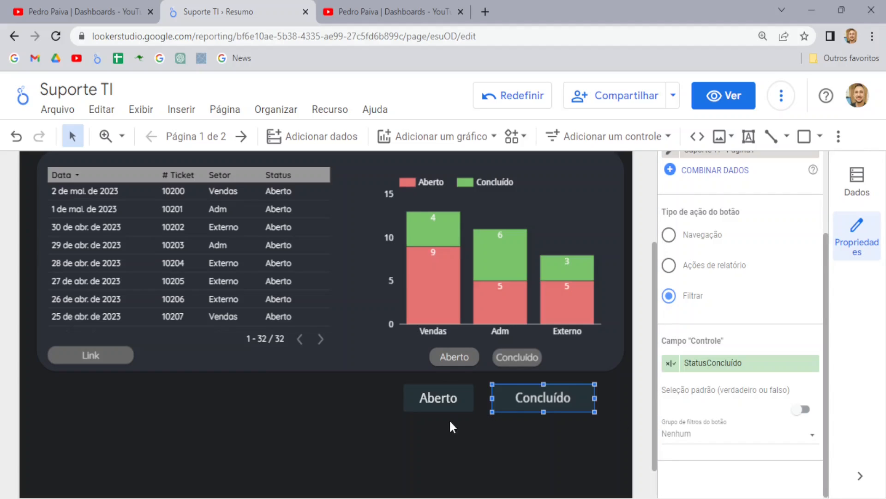
left_click(437, 385)
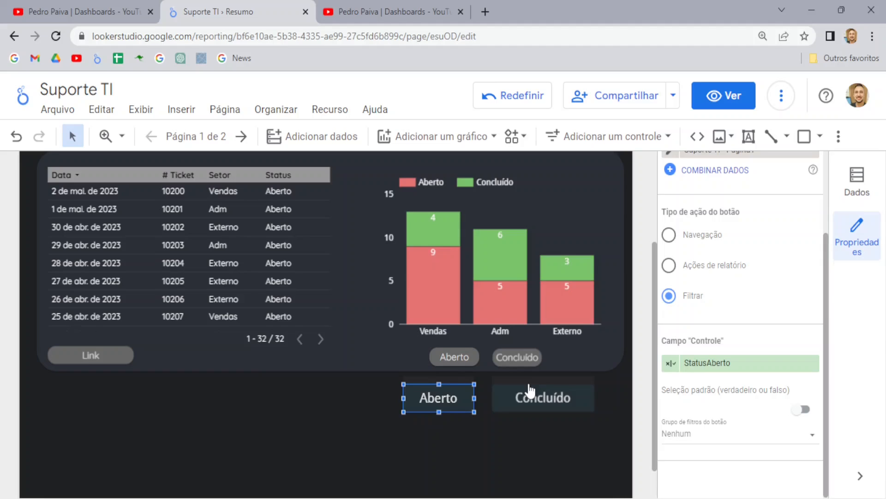
Step: Preview the report and filter it to open tickets with the Aberto button
left_click(727, 98)
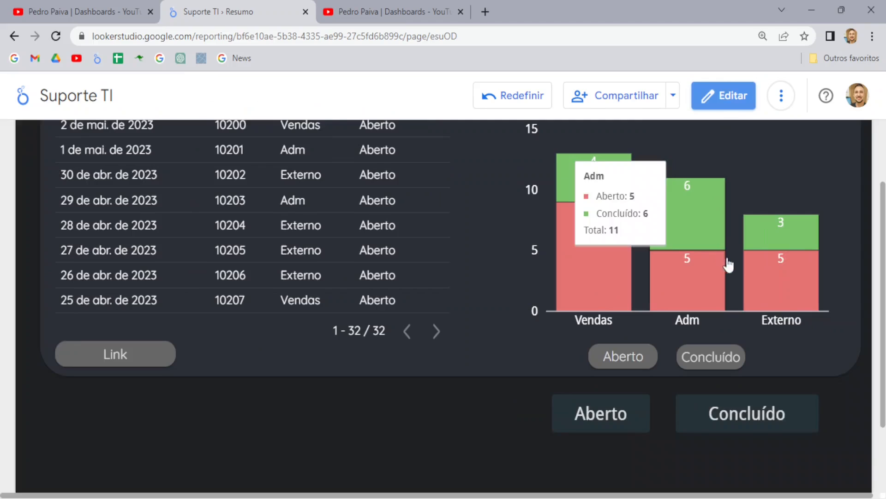
left_click(599, 421)
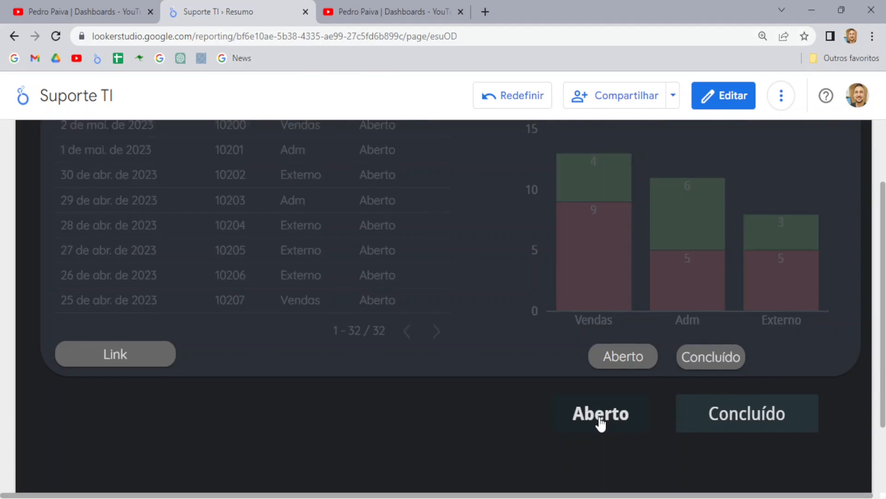
scroll(498, 399, "up", 3)
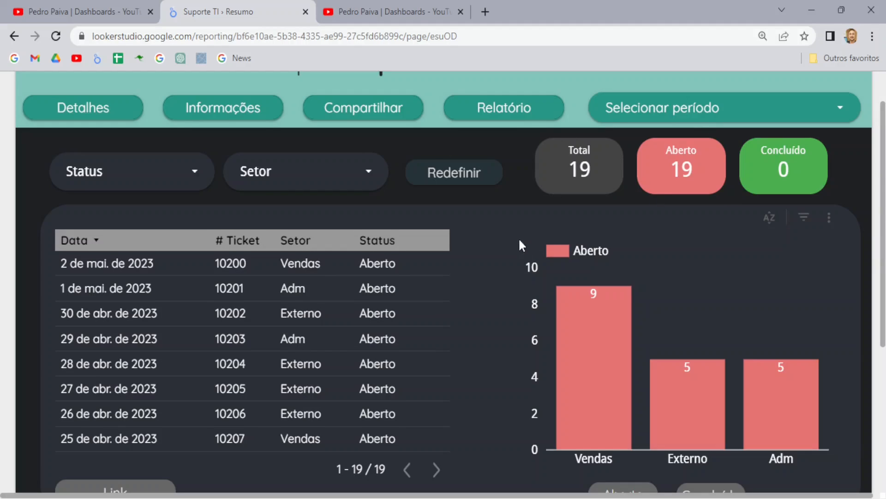
scroll(517, 237, "down", 5)
Step: Also activate Concluído, see the table show 'Não há dados', and return to edit mode
left_click(764, 350)
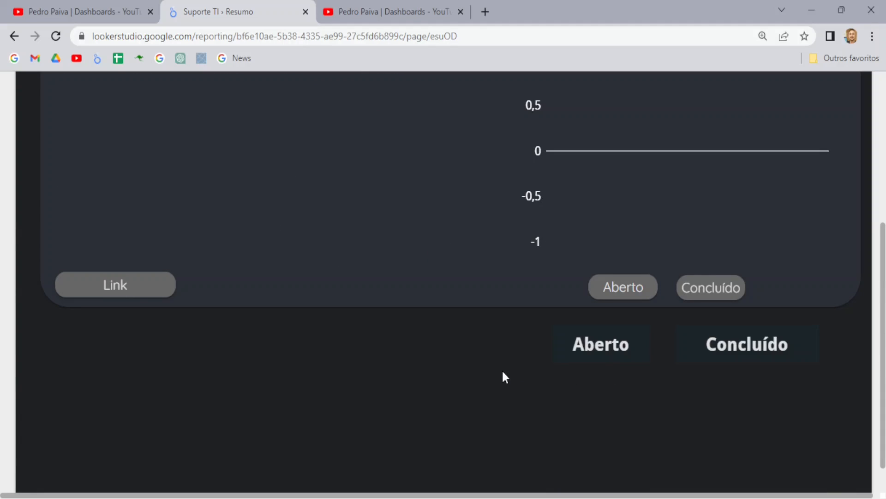
scroll(504, 376, "up", 5)
scroll(508, 344, "down", 5)
scroll(596, 344, "up", 1)
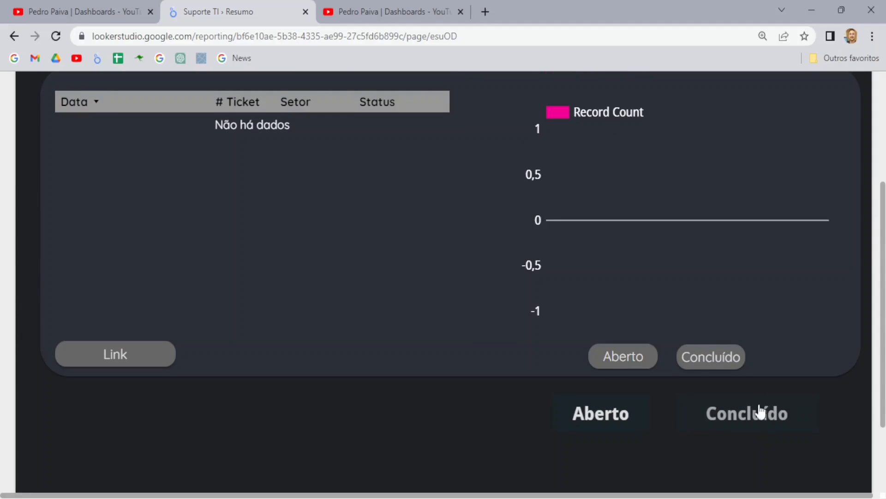
scroll(739, 409, "up", 3)
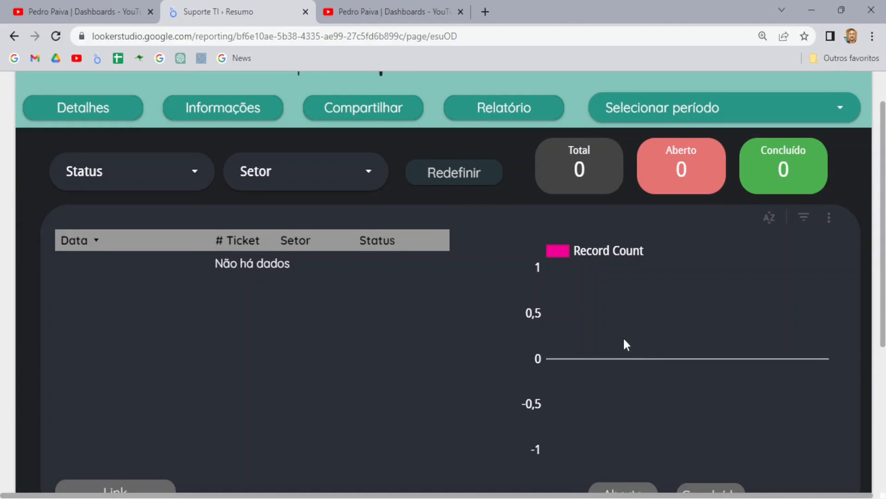
scroll(619, 323, "down", 4)
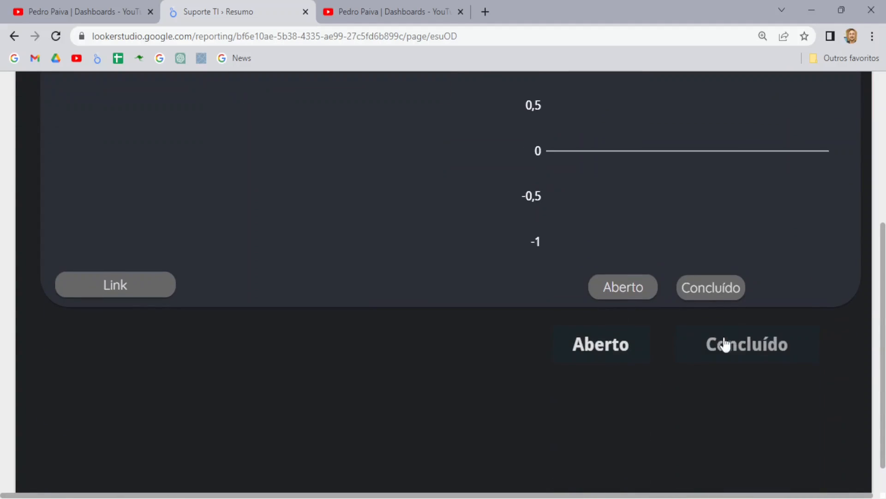
scroll(794, 394, "up", 1)
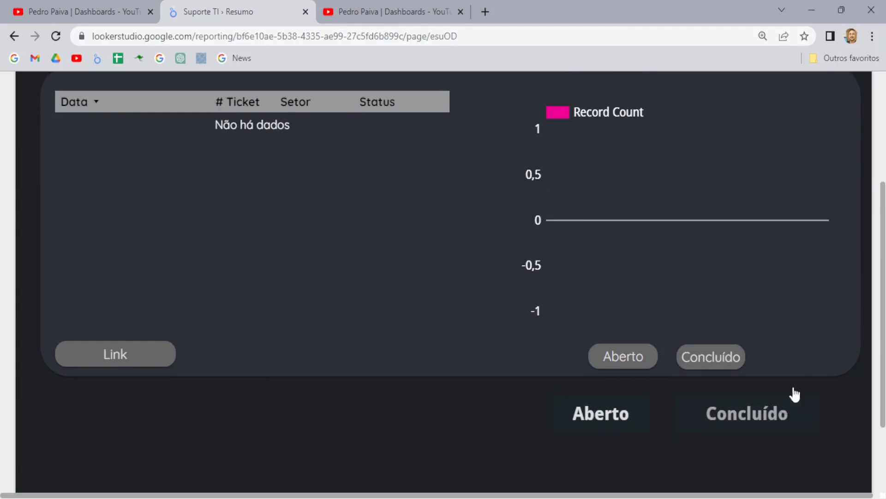
scroll(753, 139, "up", 1)
left_click(736, 104)
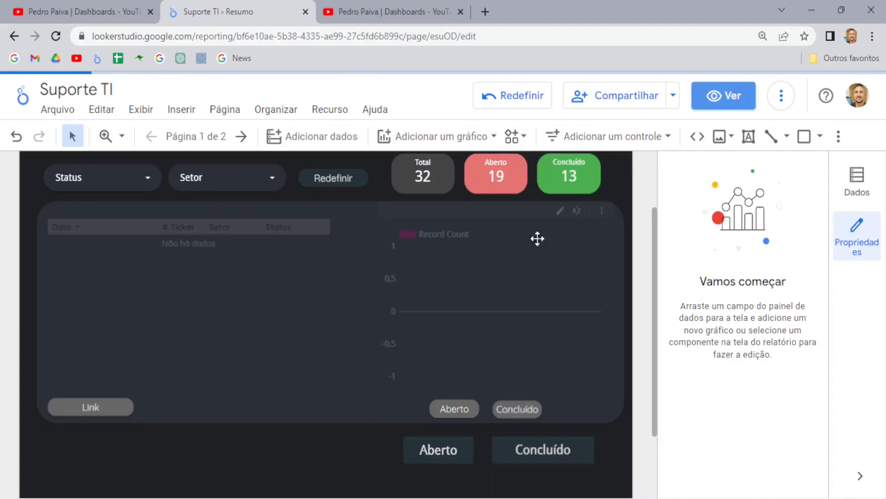
Step: Assign both the Aberto and Concluído buttons to button filter group 1
scroll(537, 238, "down", 2)
left_click(433, 344)
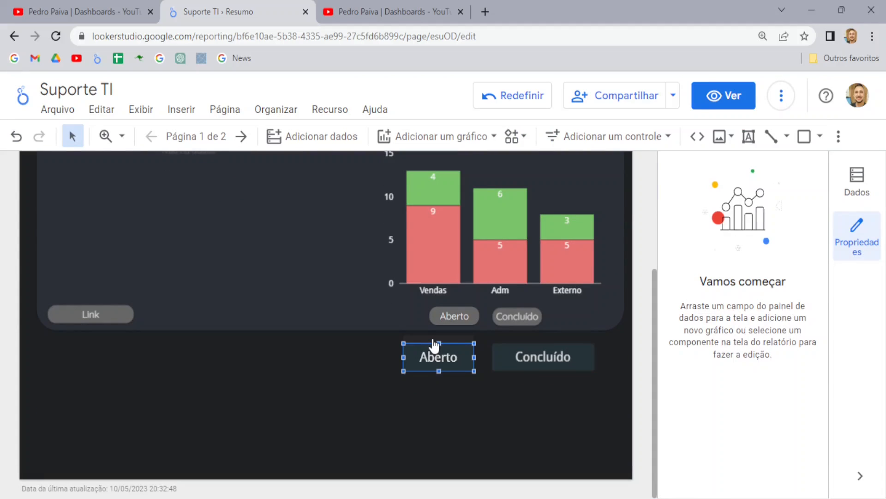
scroll(764, 330, "down", 1)
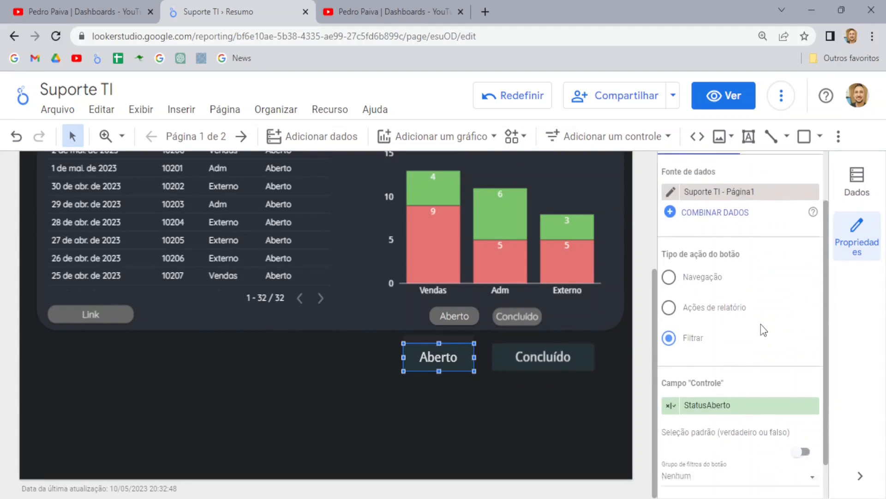
scroll(762, 330, "down", 1)
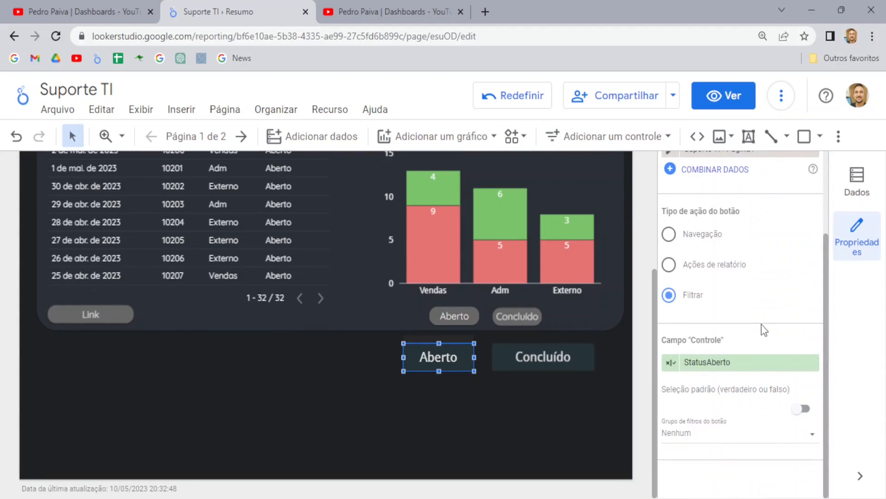
left_click(688, 434)
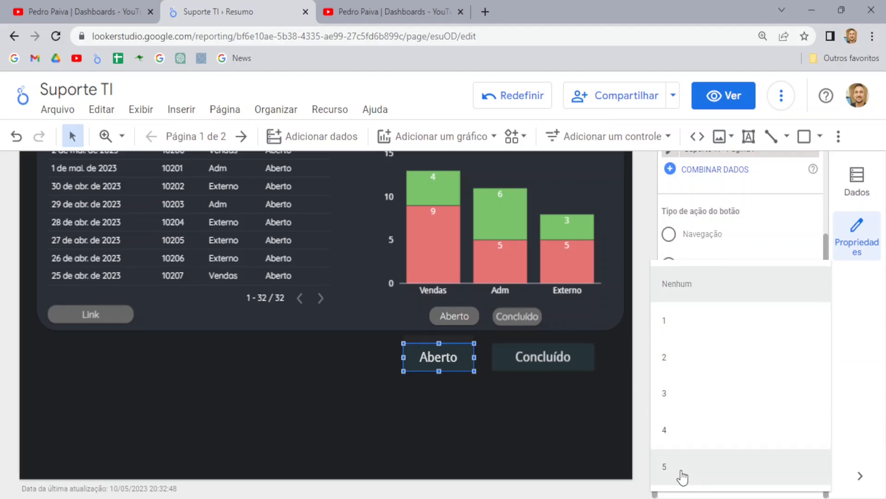
left_click(681, 321)
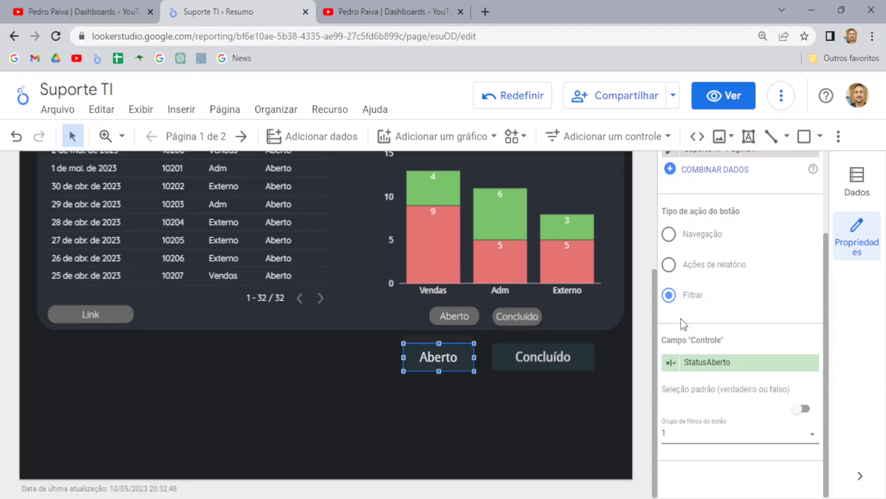
left_click(528, 347)
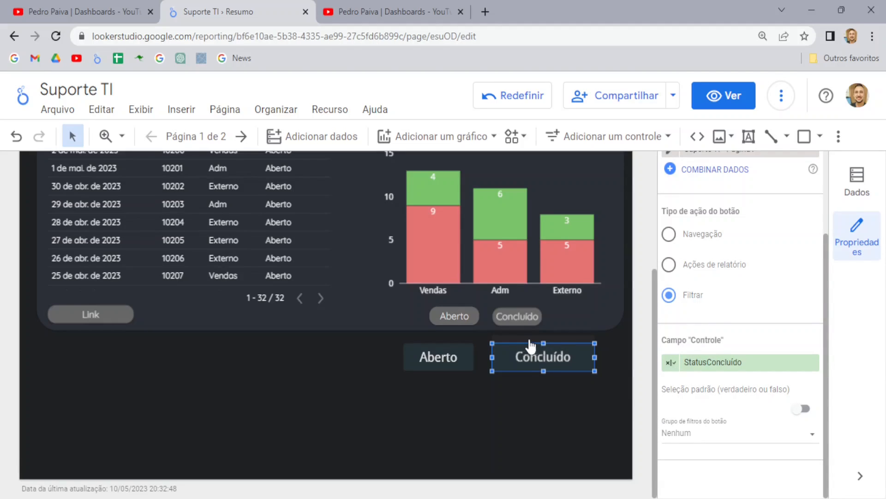
left_click(686, 434)
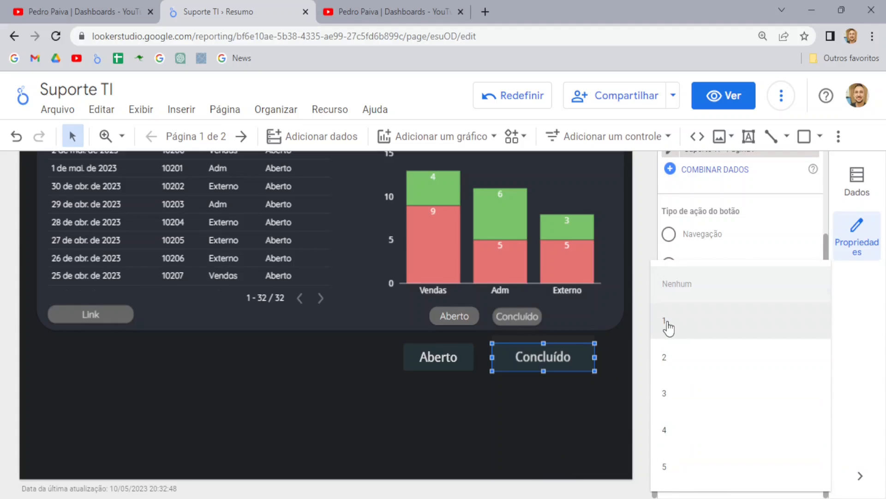
left_click(667, 321)
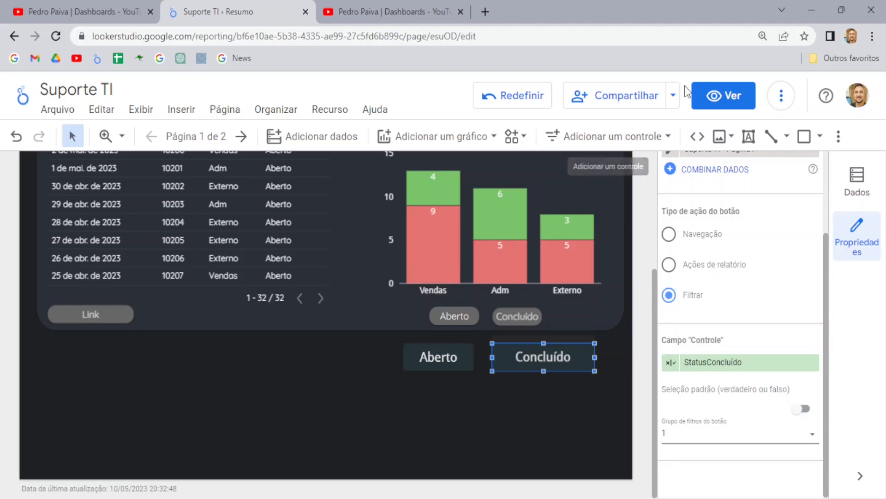
Step: Preview the report and filter it to open tickets with Aberto
left_click(717, 95)
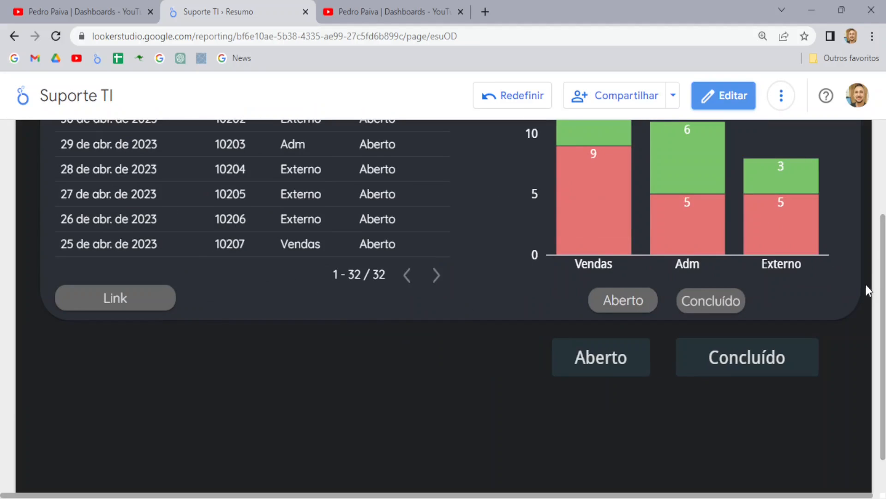
scroll(801, 373, "up", 2)
left_click(607, 438)
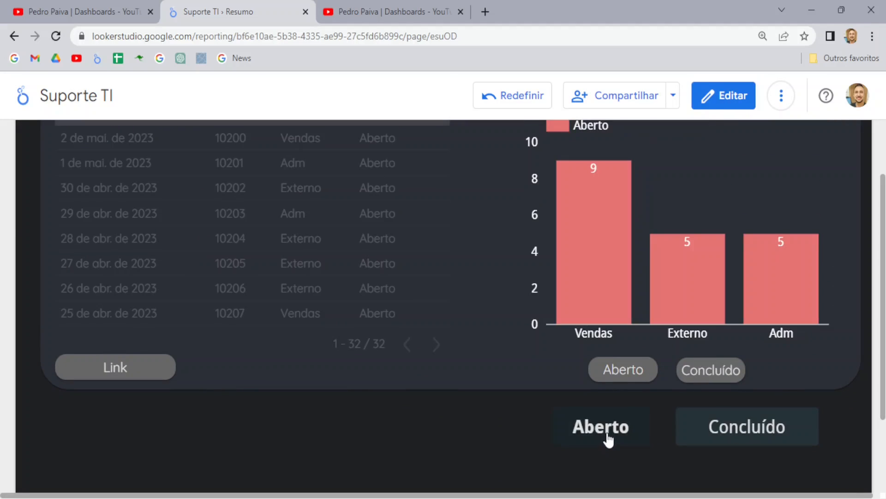
scroll(490, 356, "up", 3)
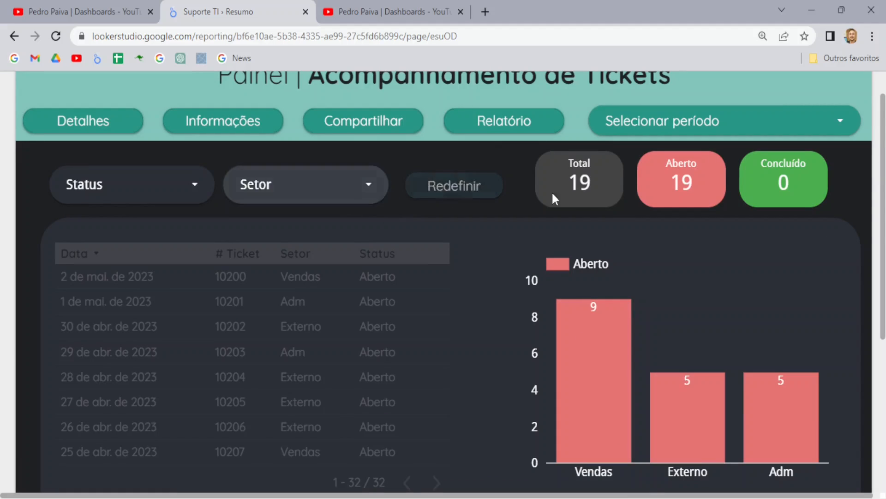
scroll(466, 245, "down", 5)
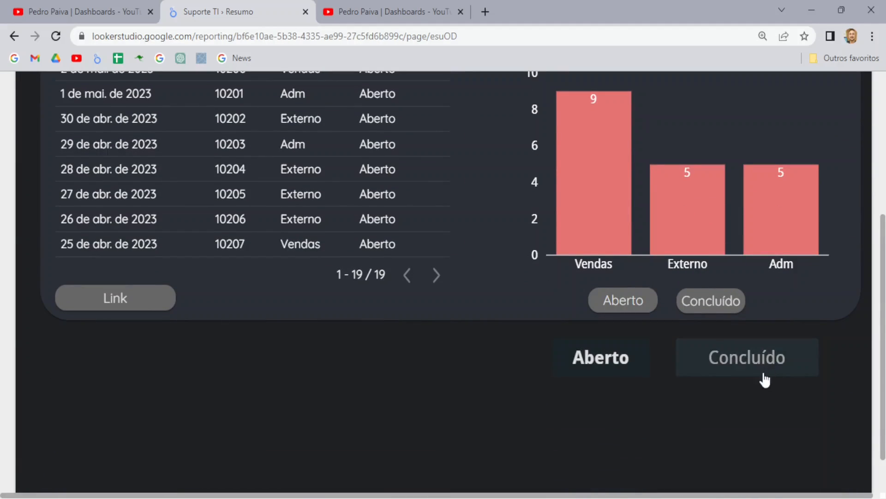
Step: Switch the filter to completed tickets with Concluído, then return to edit mode
left_click(740, 368)
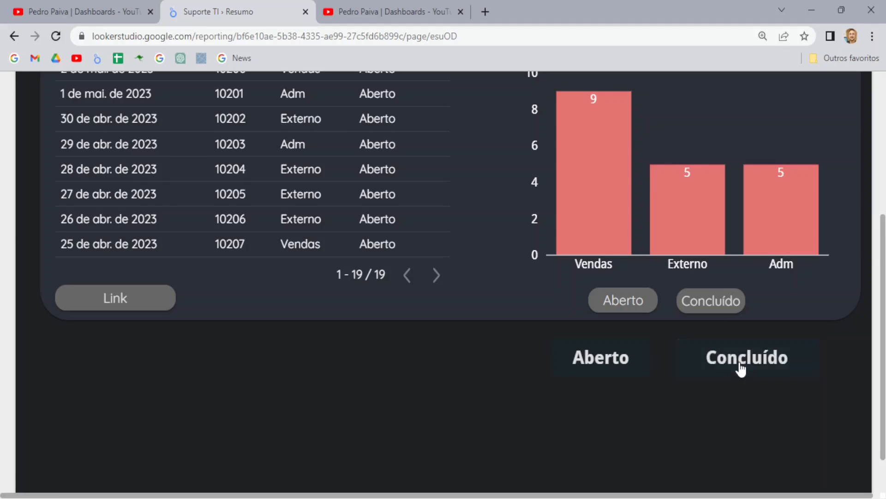
scroll(738, 367, "up", 3)
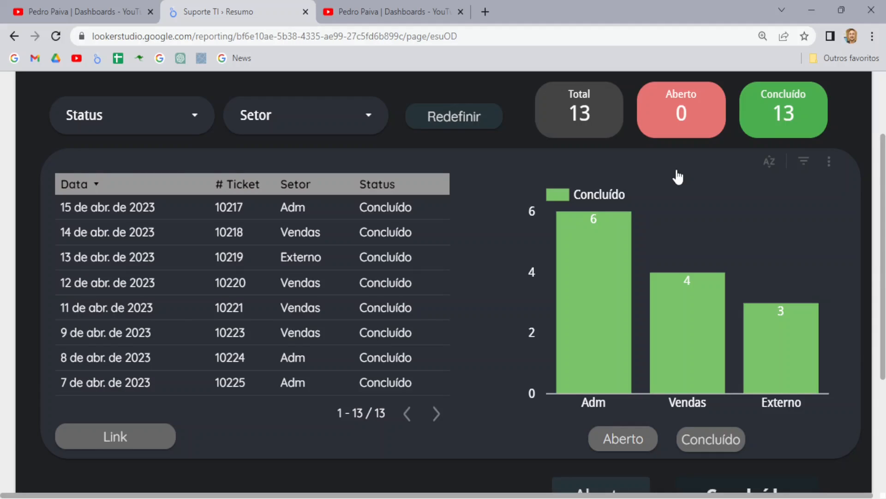
scroll(678, 178, "down", 3)
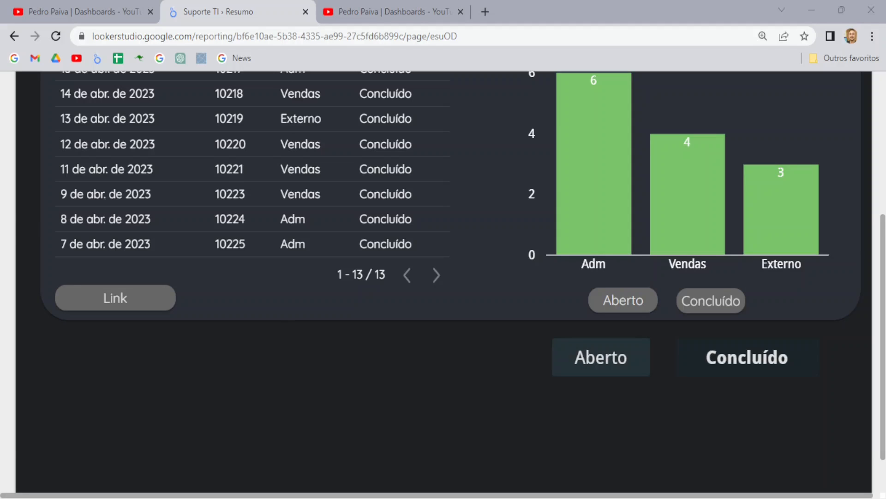
scroll(443, 282, "up", 3)
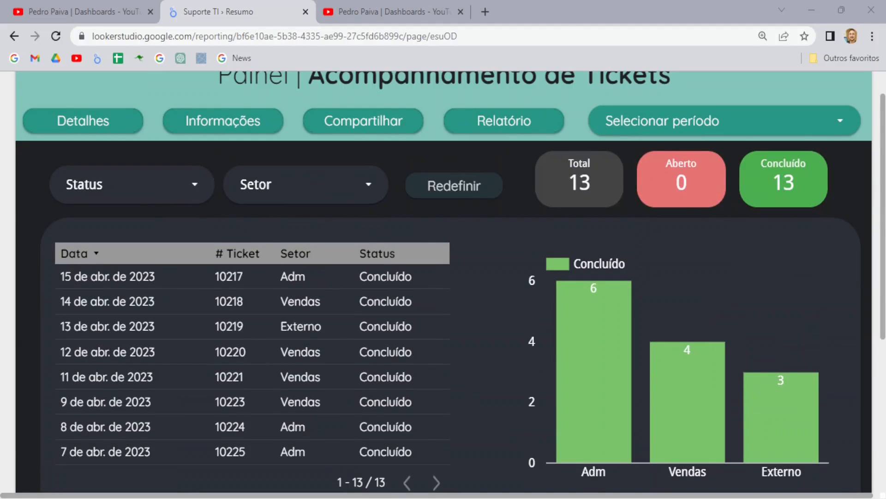
mouse_move(433, 231)
scroll(444, 282, "up", 1)
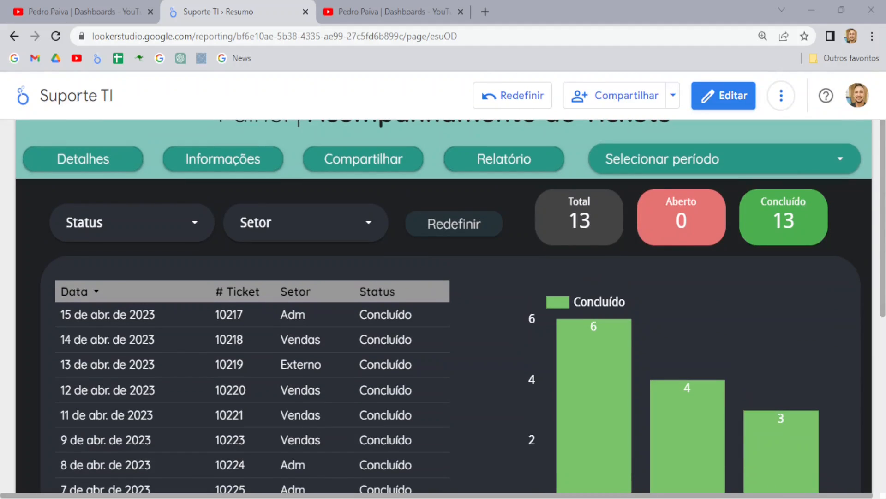
left_click(733, 97)
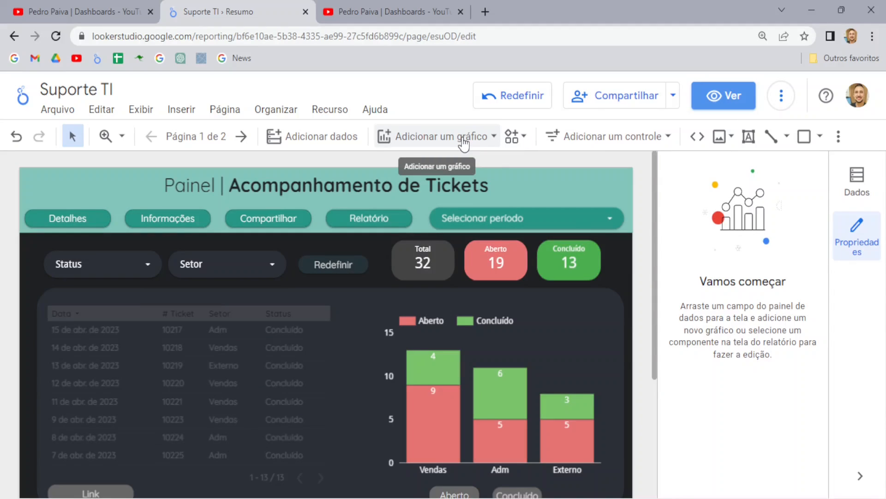
Step: Add a new button control below the tickets table beside the Link button
left_click(589, 138)
left_click(600, 457)
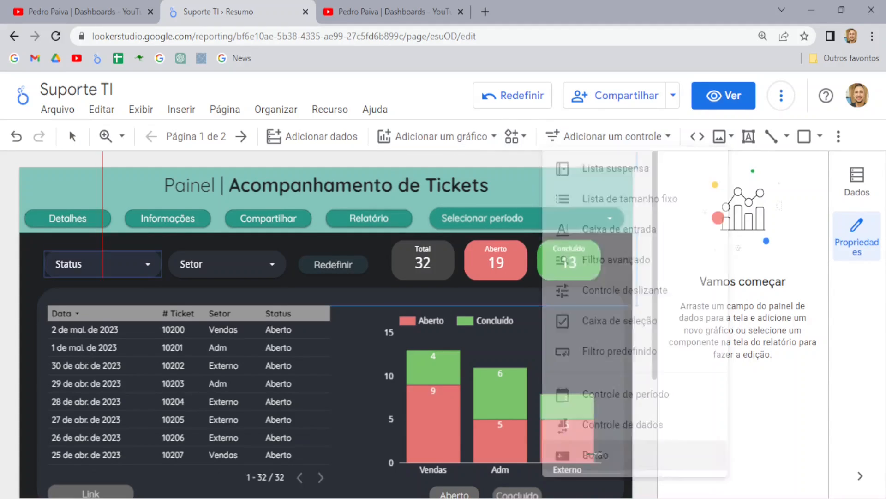
scroll(350, 279, "down", 1)
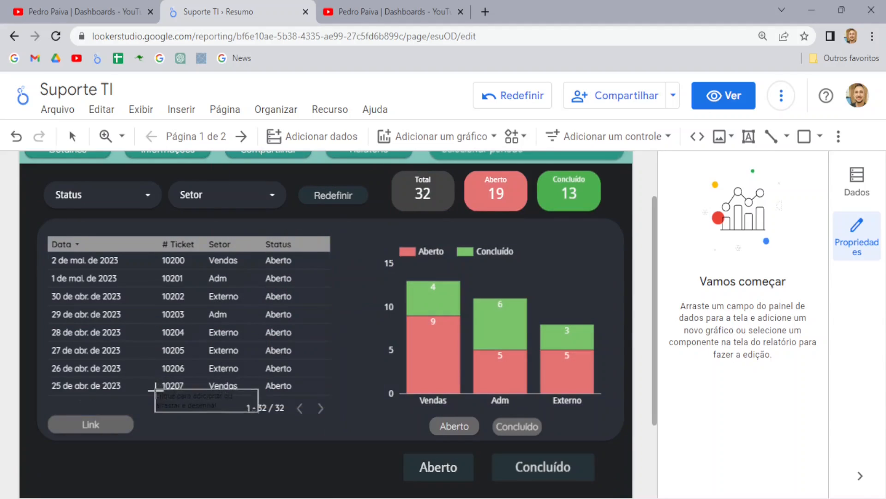
left_click(152, 413)
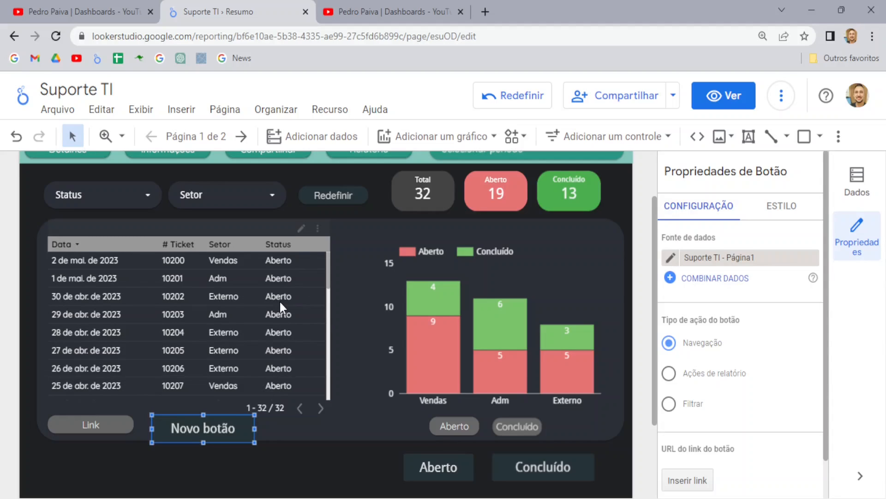
scroll(263, 324, "down", 5)
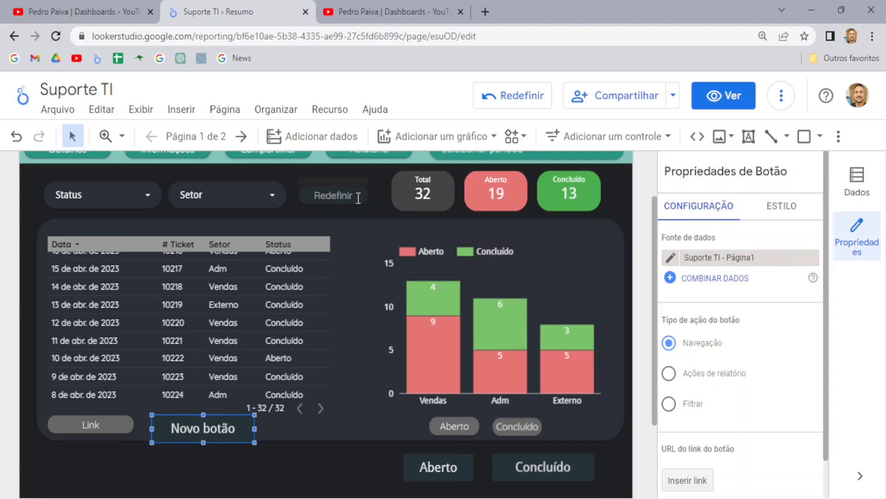
Step: Open the Suporte TI - Página1 data source and start a new calculated field
left_click(331, 114)
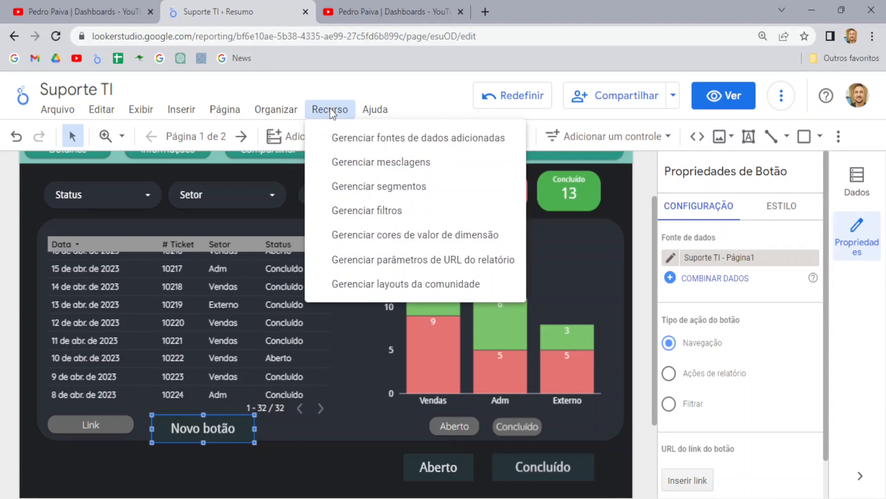
left_click(369, 136)
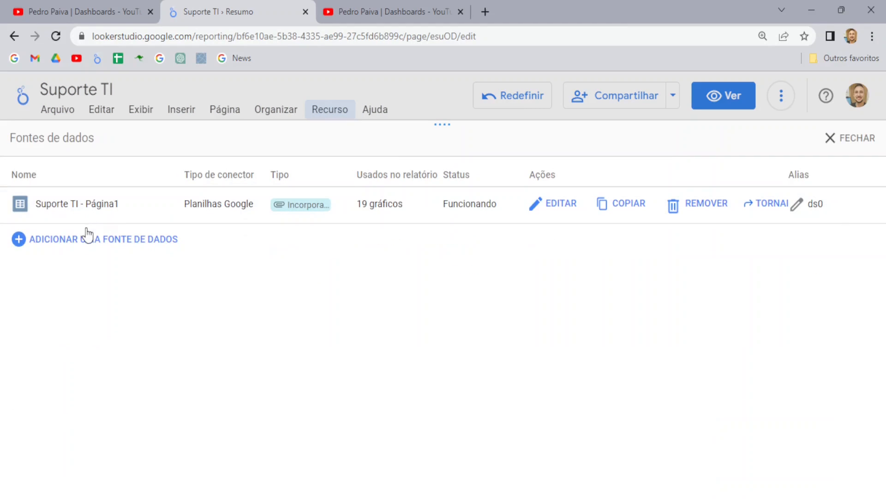
left_click(551, 205)
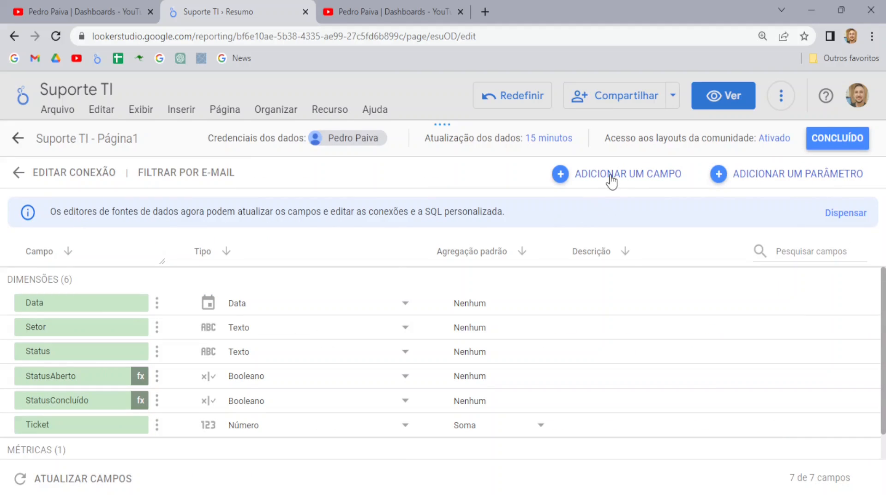
left_click(611, 178)
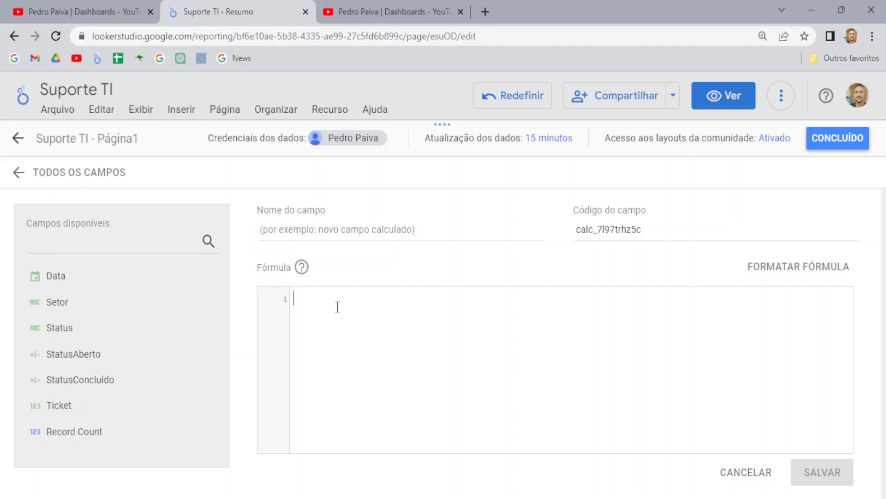
Step: Write the condition CASE WHEN Status = "Concluído" AND Setor = "Vendas" THEN TRUE
type("case")
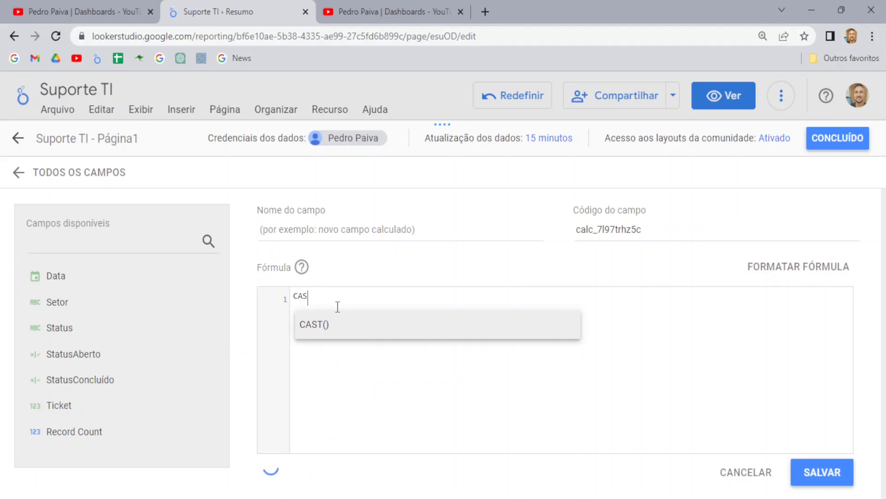
key("Return")
type("when")
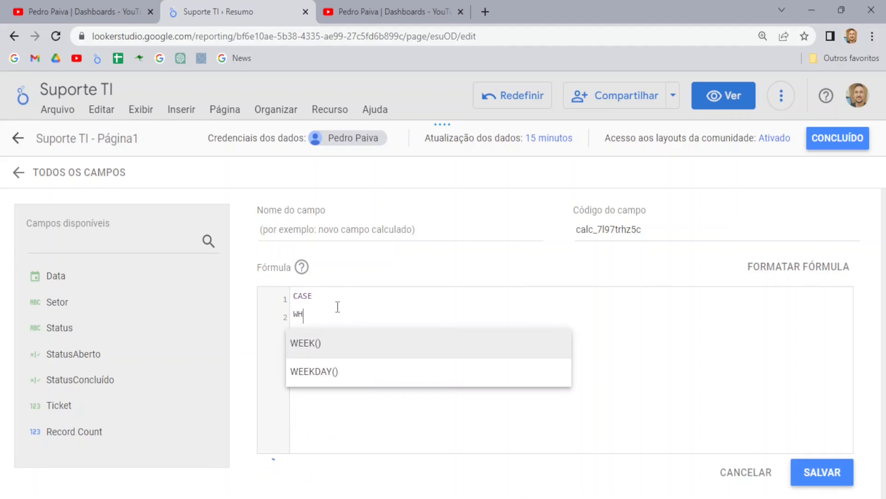
type(" stat")
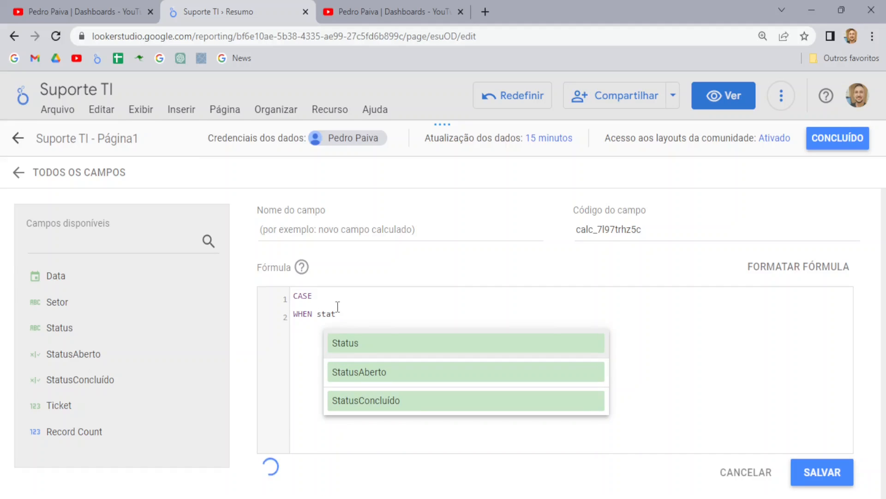
key("Return")
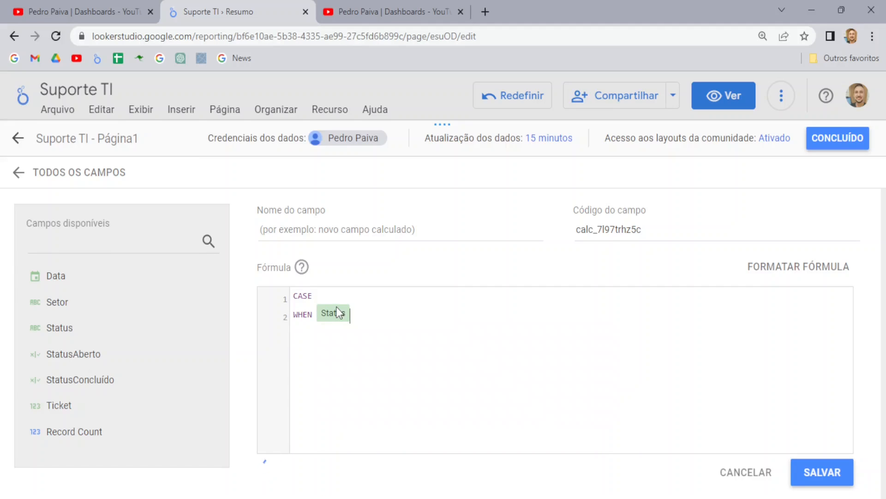
type("= \"Concluído")
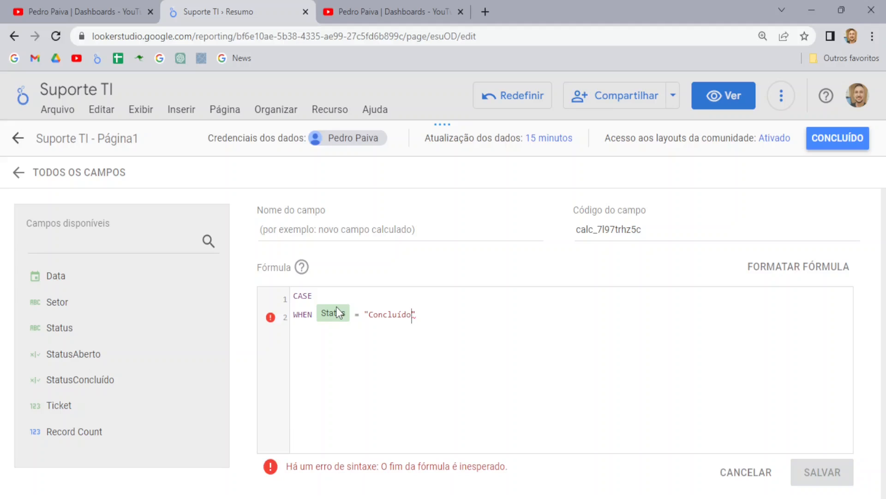
key("Right")
type("AND")
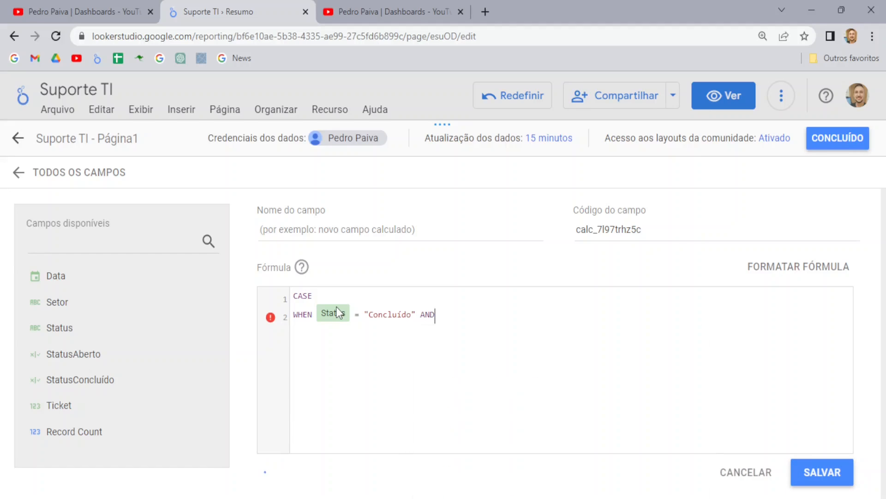
type(" Seto")
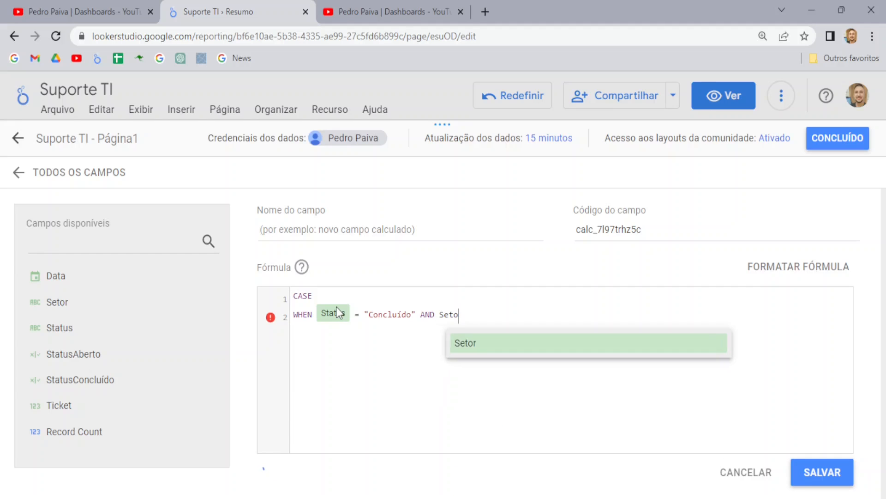
key("Return")
type("= ")
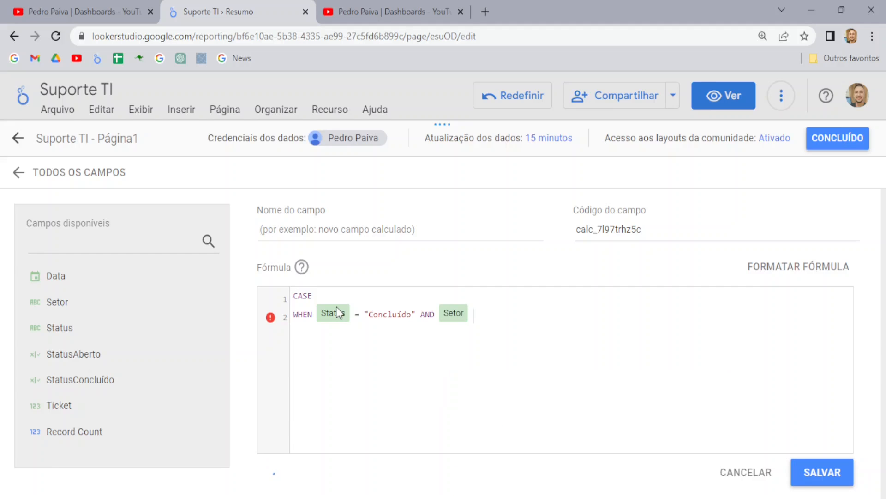
type("\"Vendas")
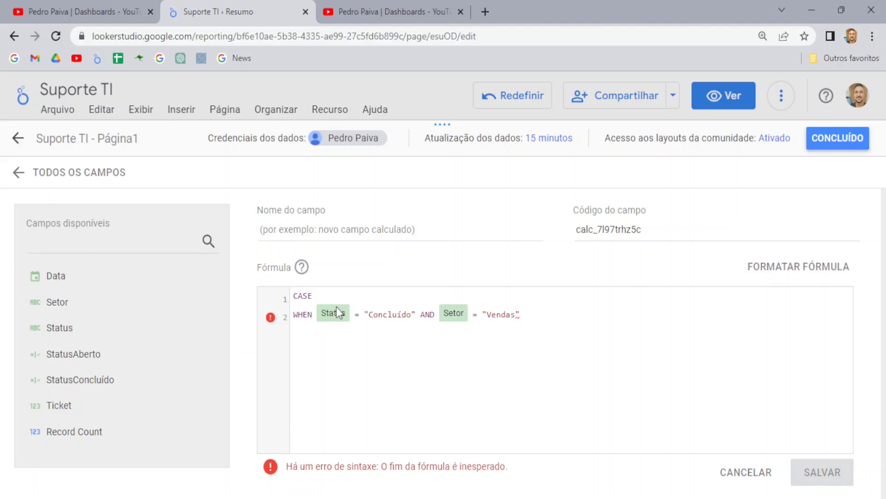
type("\" THEN ")
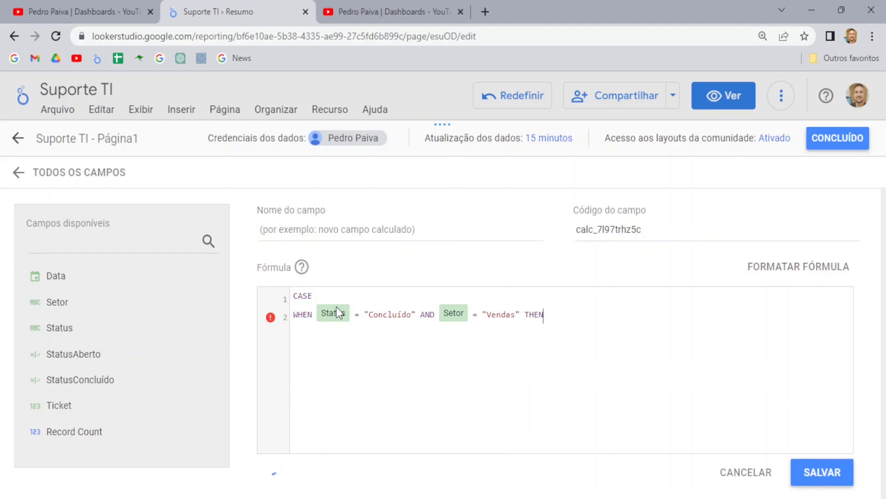
type("TRUE")
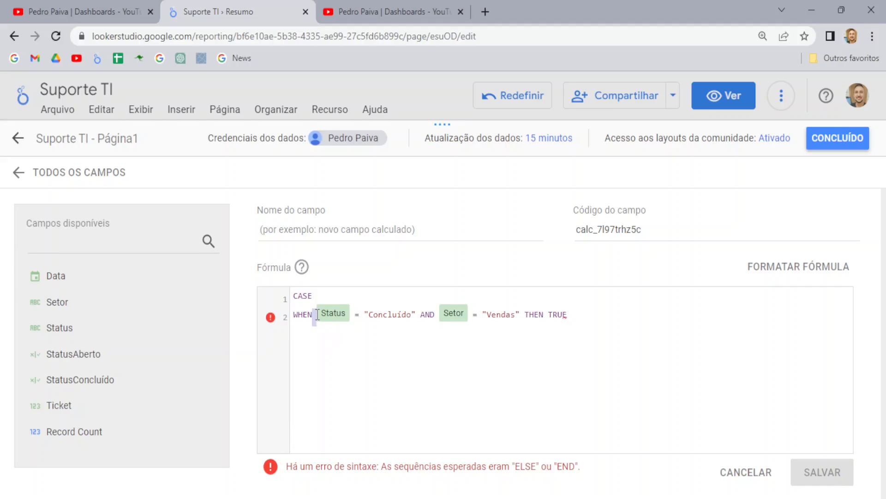
Step: Check the condition values and finish the formula with ELSE FALSE END
left_click_drag(314, 315, 494, 318)
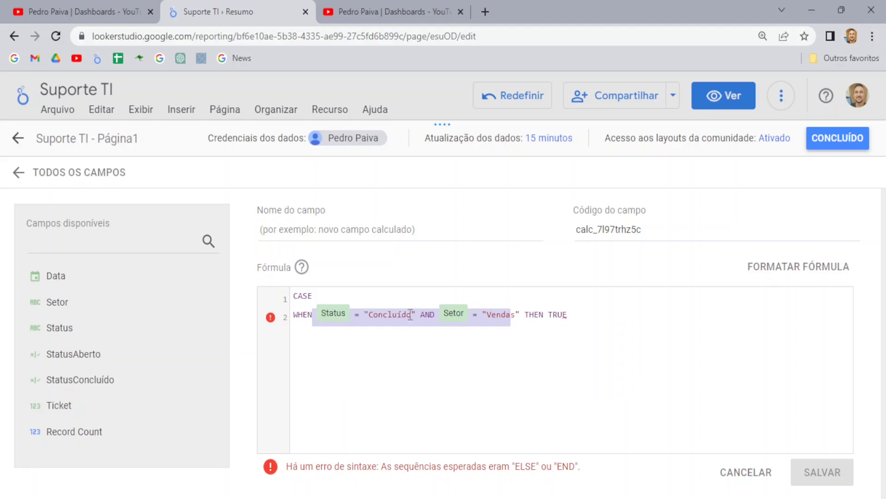
left_click_drag(366, 316, 402, 315)
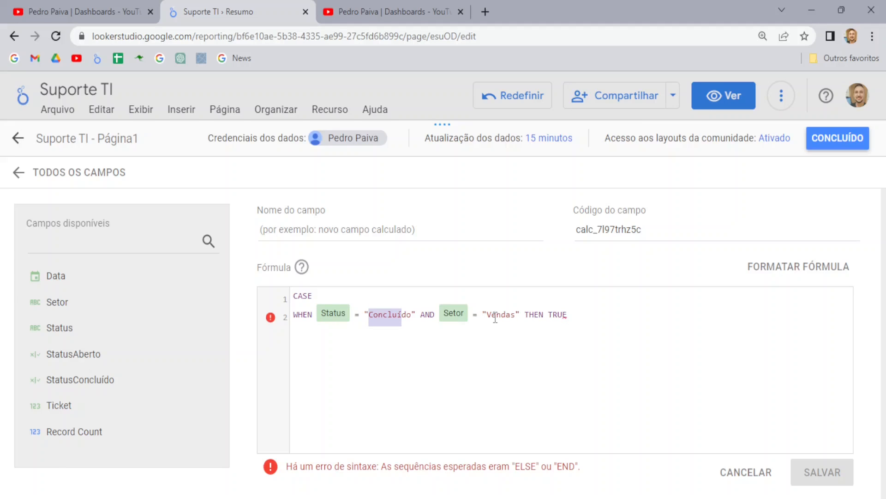
left_click_drag(480, 316, 515, 315)
left_click(576, 316)
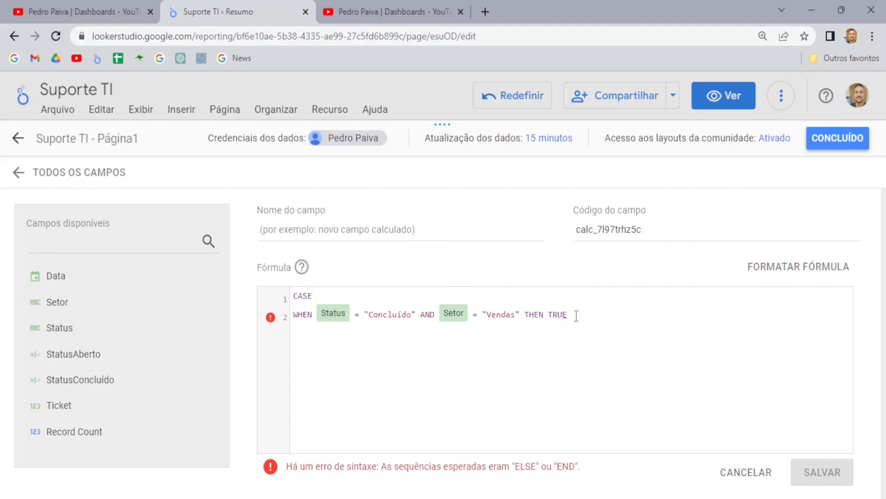
key("Return")
type("ELSE")
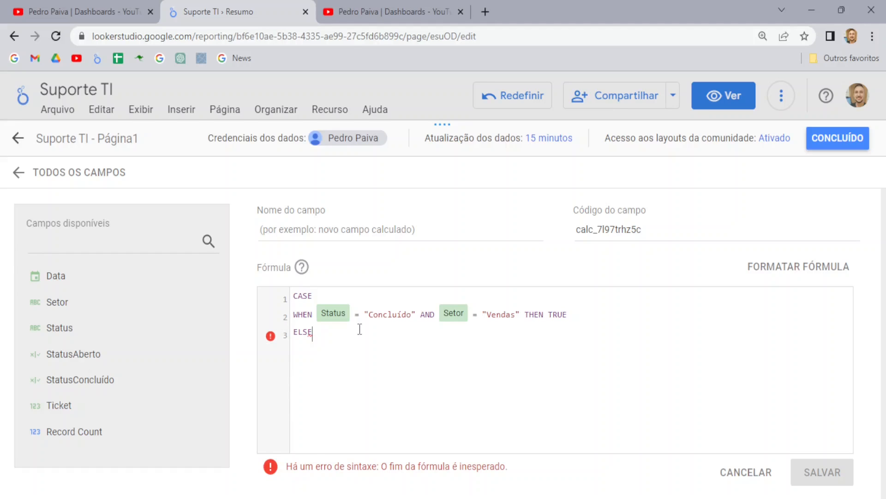
type(" FALSE")
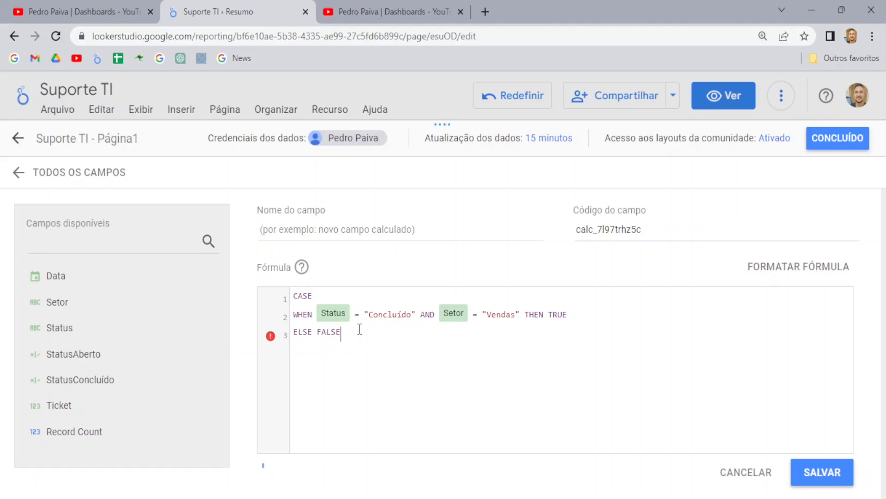
key("Return")
type("END")
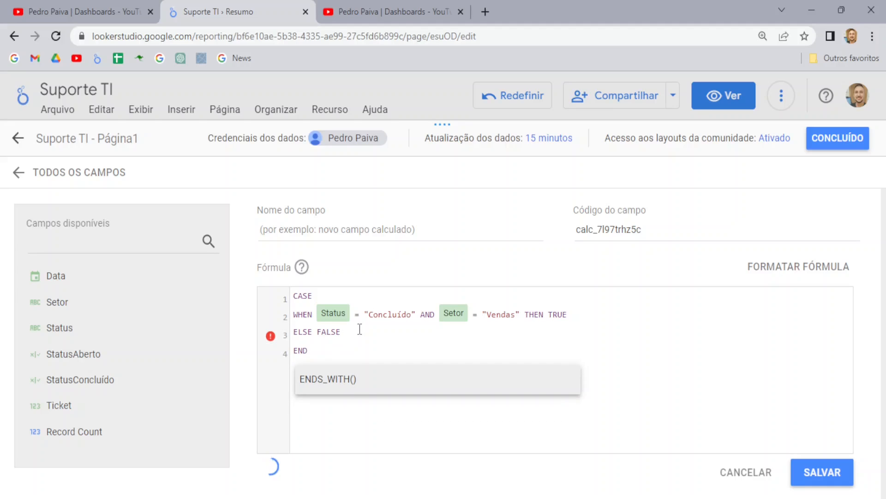
Step: Name the field ConcluídoVendas and save it
left_click(287, 227)
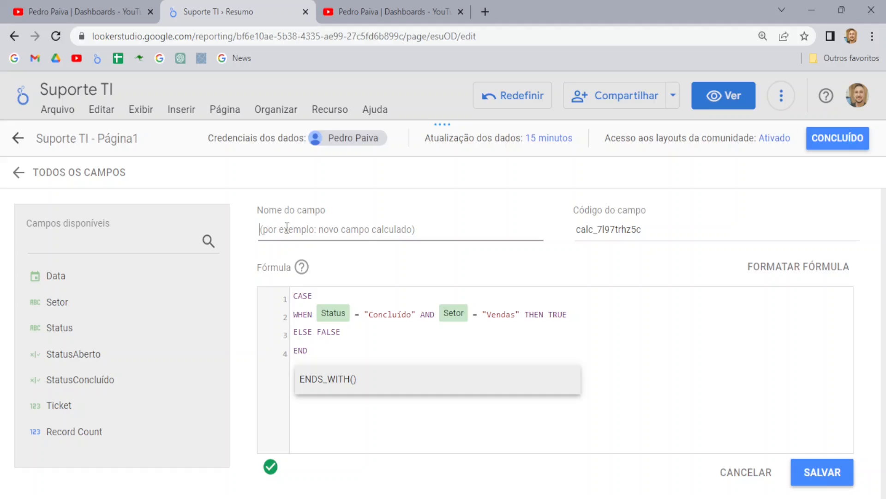
type("cONCLU")
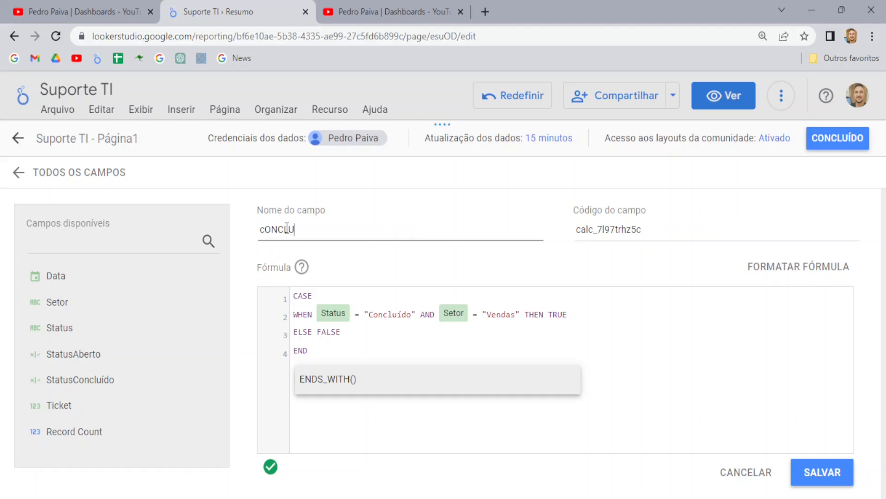
key("BackSpace")
key("BackSpace")
key("BackSpace")
key("BackSpace")
key("BackSpace")
key("BackSpace")
type("ConcluídoVendas")
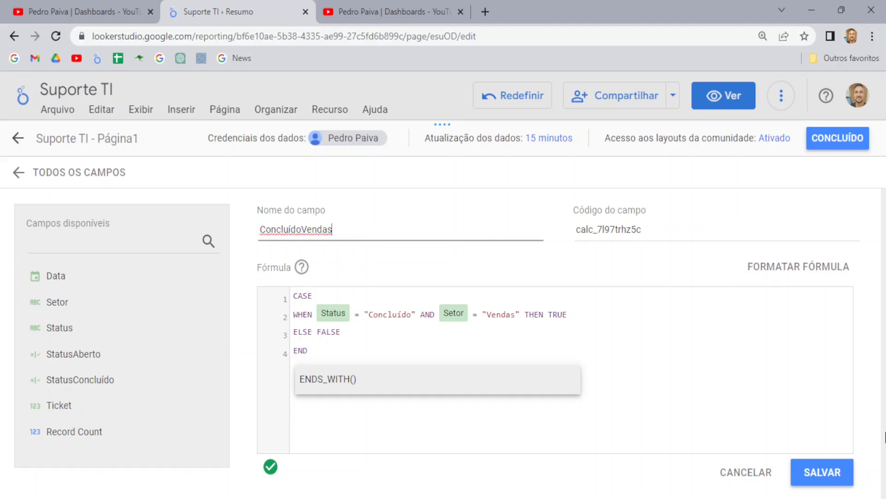
left_click(840, 471)
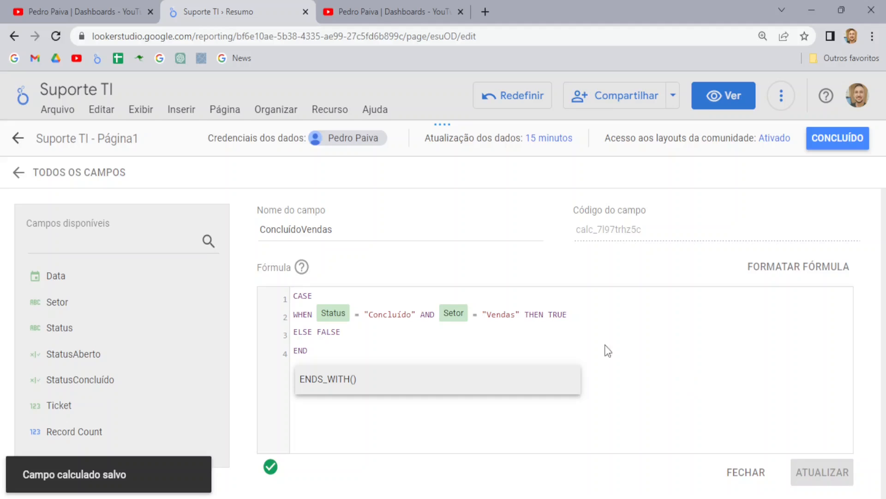
Step: Leave the field editor and close the data sources to get back to the report
left_click(21, 174)
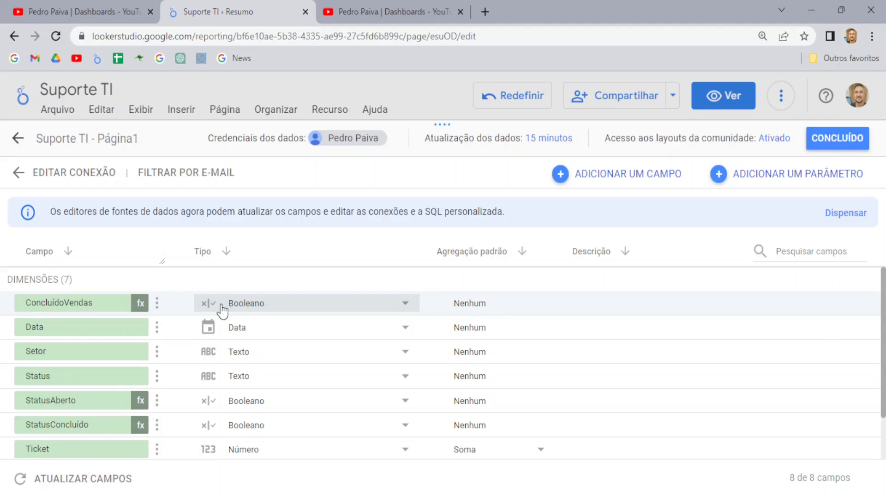
left_click(847, 142)
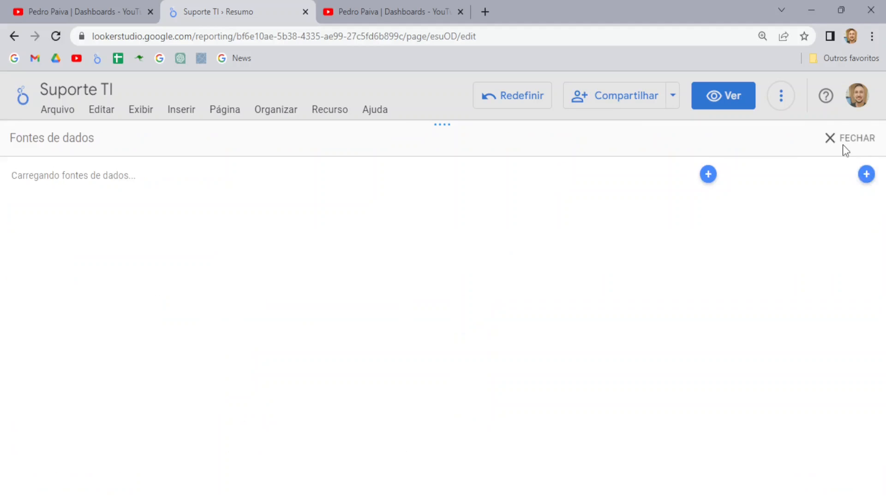
left_click(830, 146)
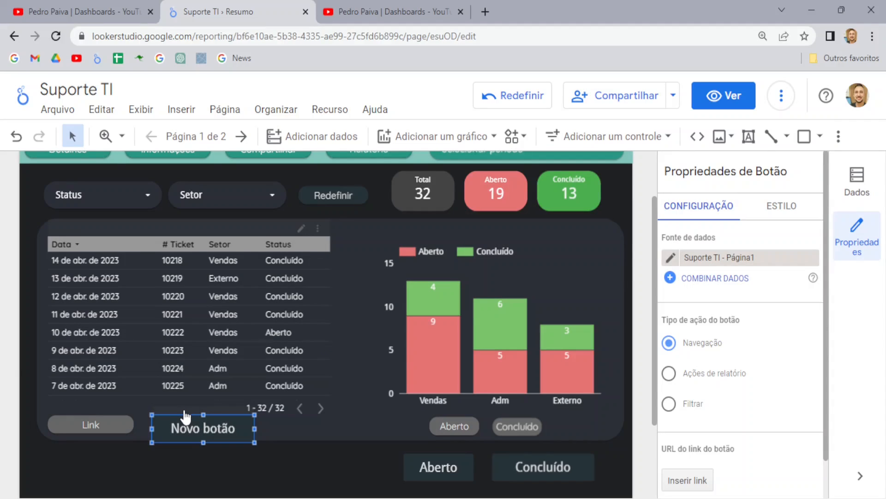
Step: Relabel the new button 'Preset'
left_click(198, 430)
key("BackSpace")
key("BackSpace")
key("BackSpace")
key("BackSpace")
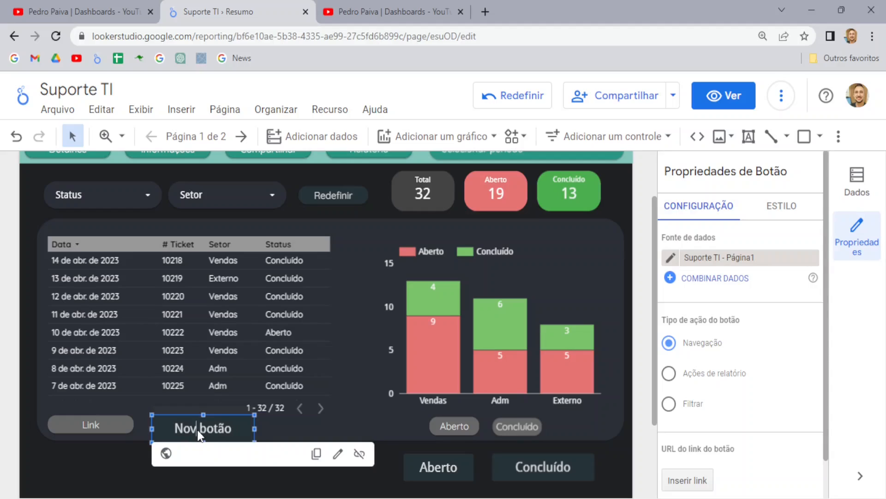
key("Delete")
key("Delete")
key("Delete")
key("Delete")
key("Delete")
type("Preset")
left_click(686, 204)
Step: Make Preset filter on ConcluídoVendas and switch the report to view mode
scroll(729, 323, "down", 2)
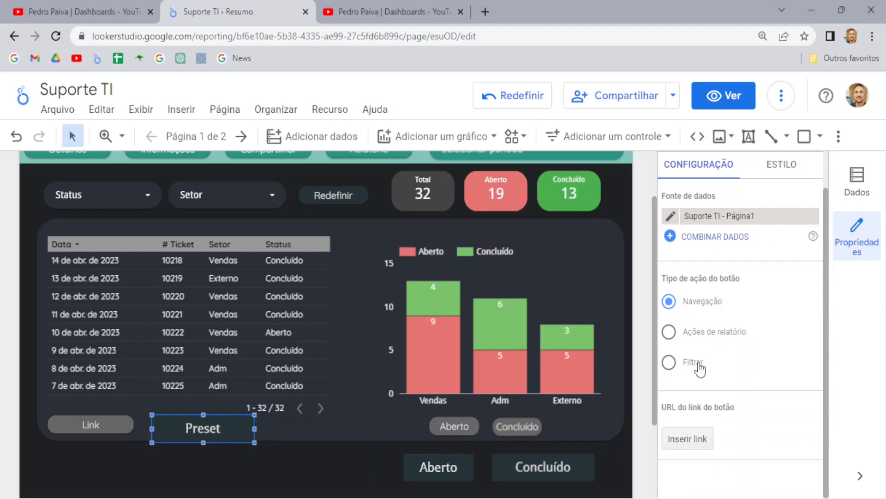
left_click(669, 363)
scroll(740, 367, "down", 2)
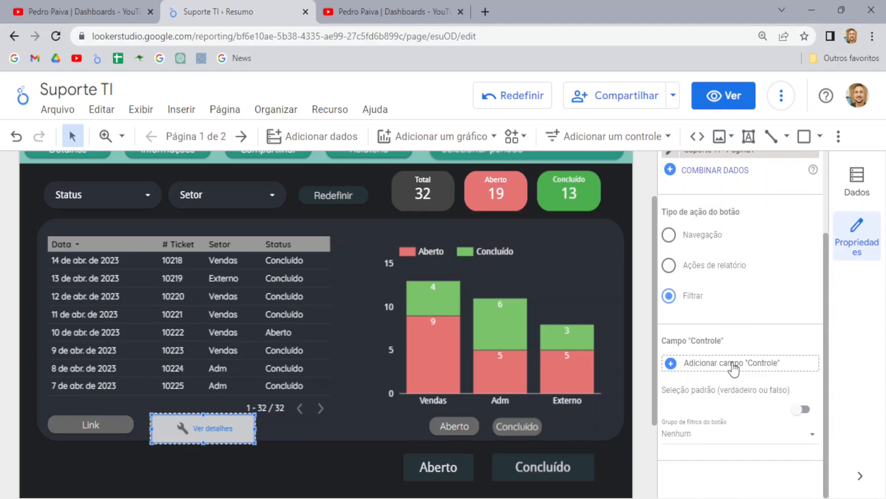
left_click(732, 363)
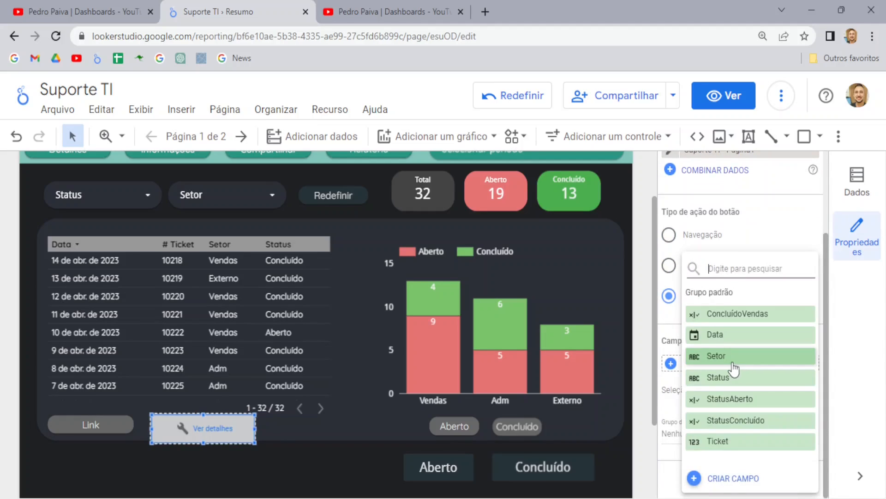
left_click(747, 315)
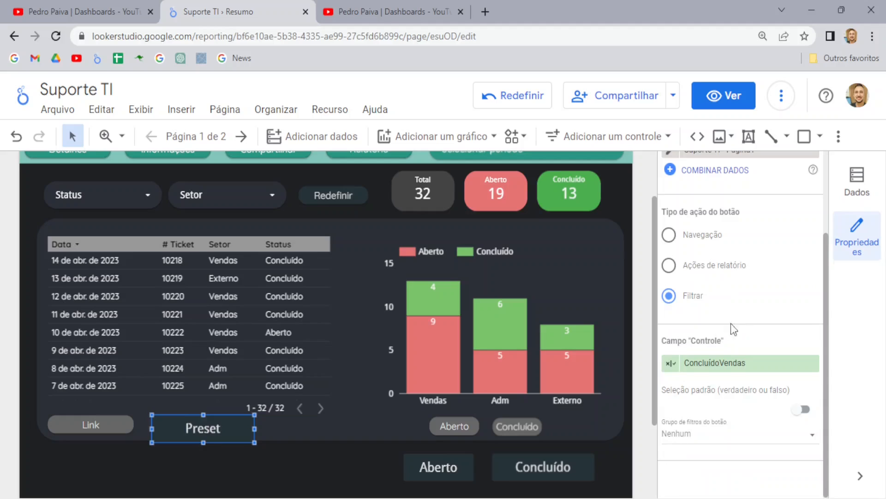
left_click(719, 103)
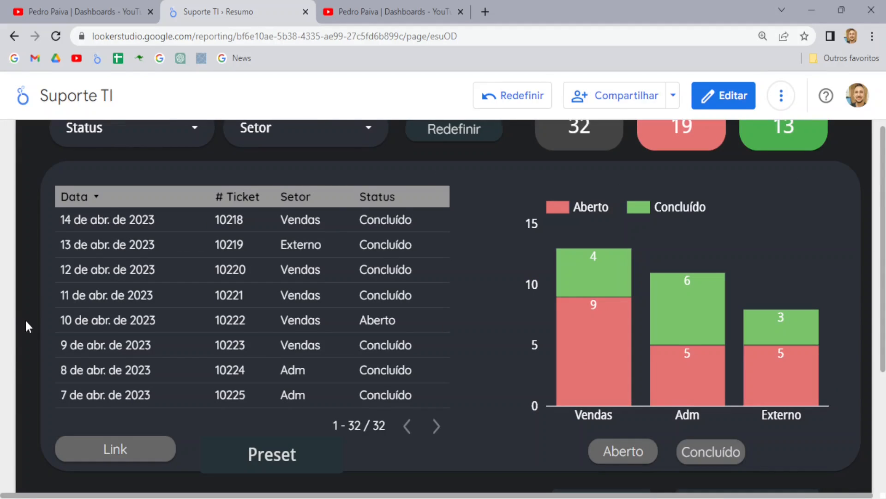
Step: Apply Preset and check the dashboard narrows to four completed Vendas tickets
scroll(25, 319, "up", 2)
scroll(323, 340, "up", 6)
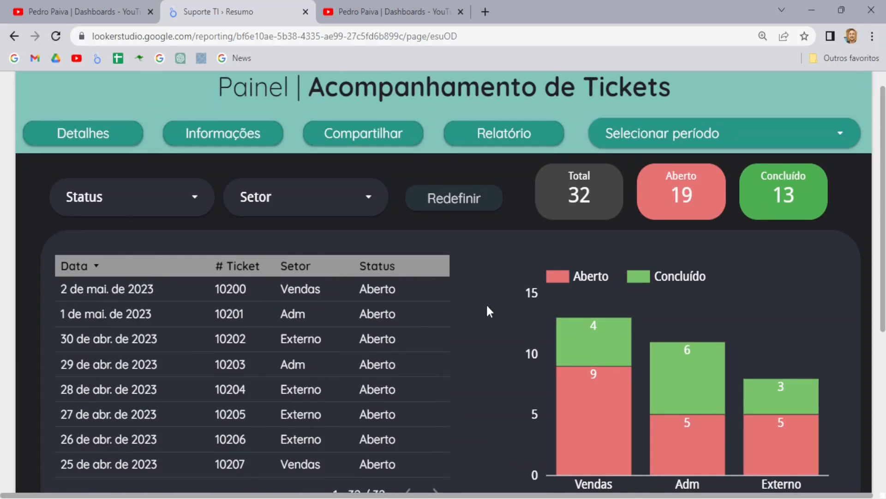
scroll(635, 233, "up", 1)
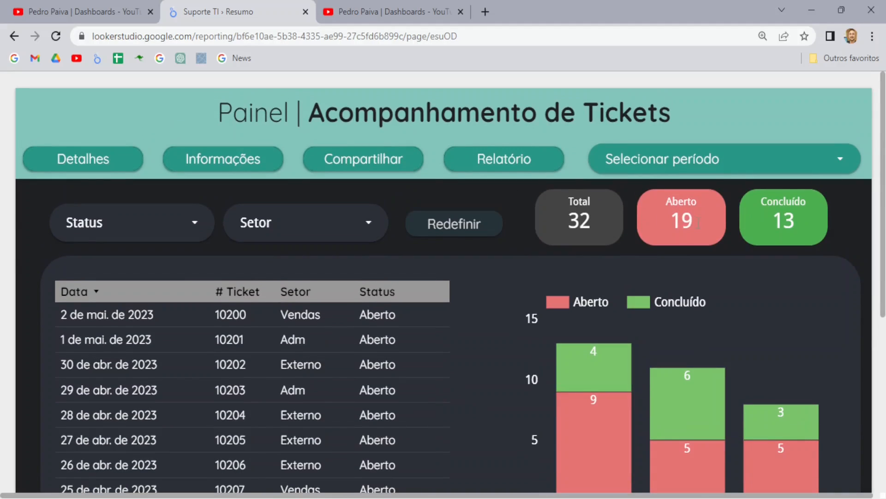
scroll(506, 259, "down", 3)
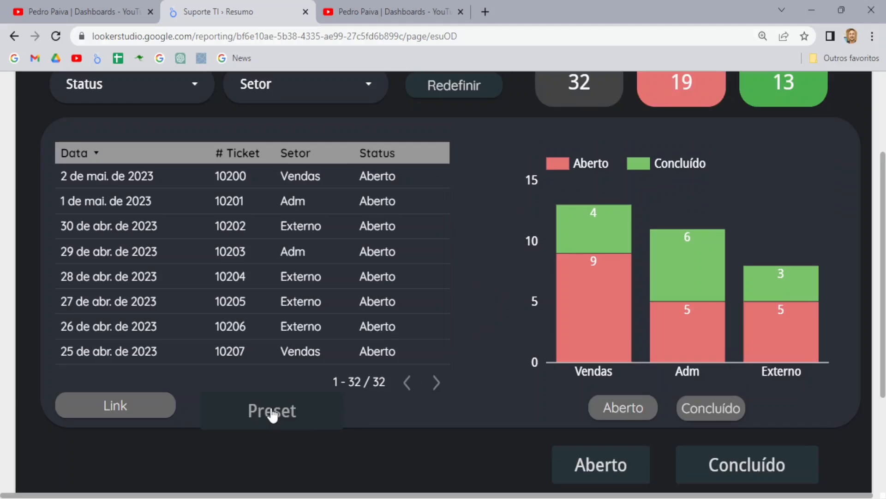
left_click(272, 414)
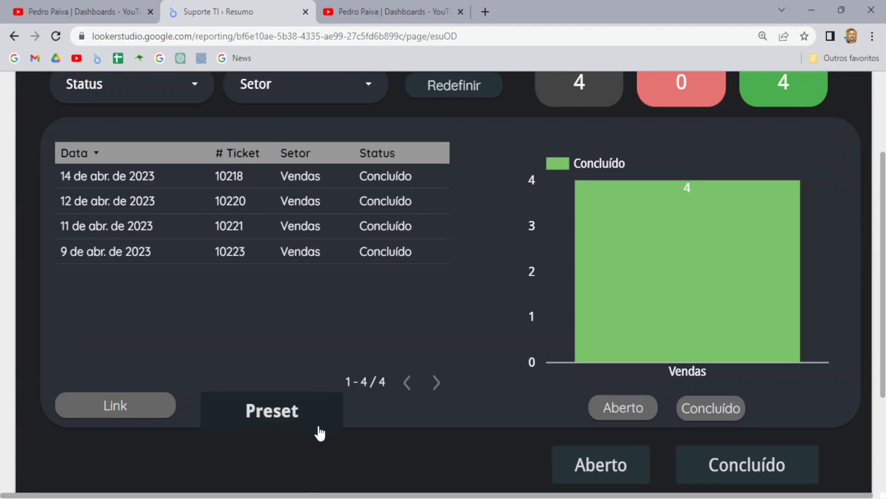
scroll(487, 379, "up", 1)
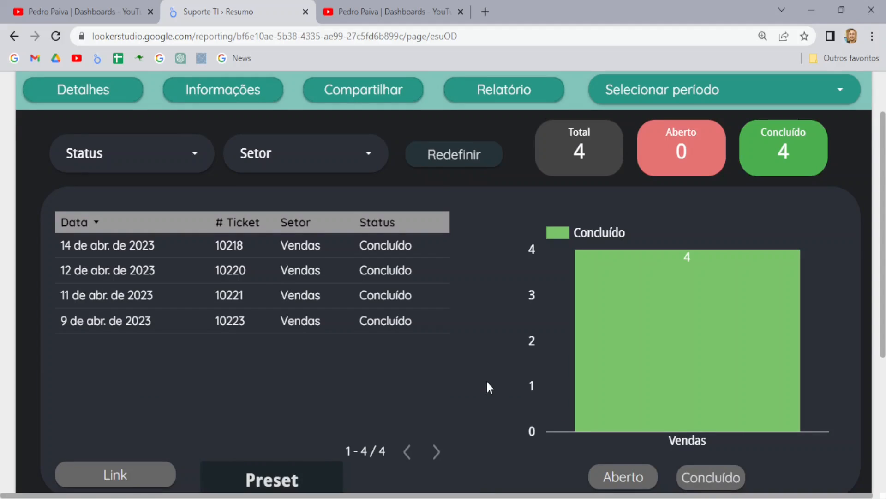
scroll(486, 379, "up", 1)
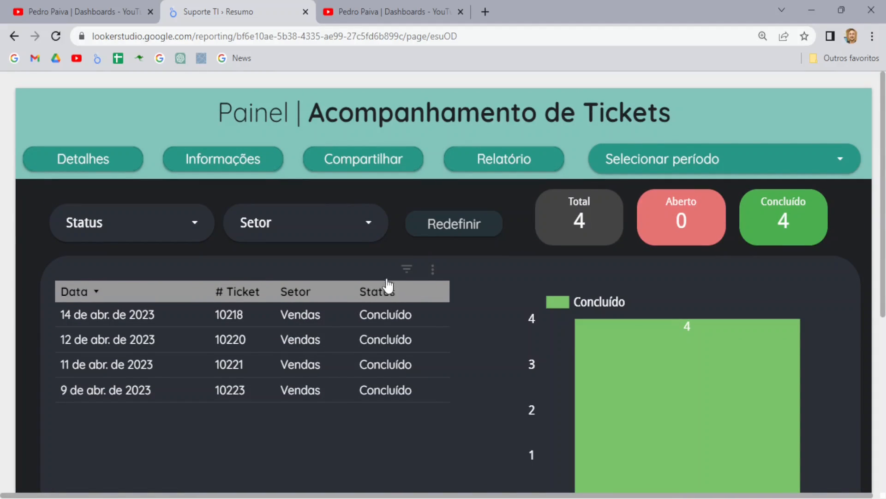
scroll(459, 363, "down", 1)
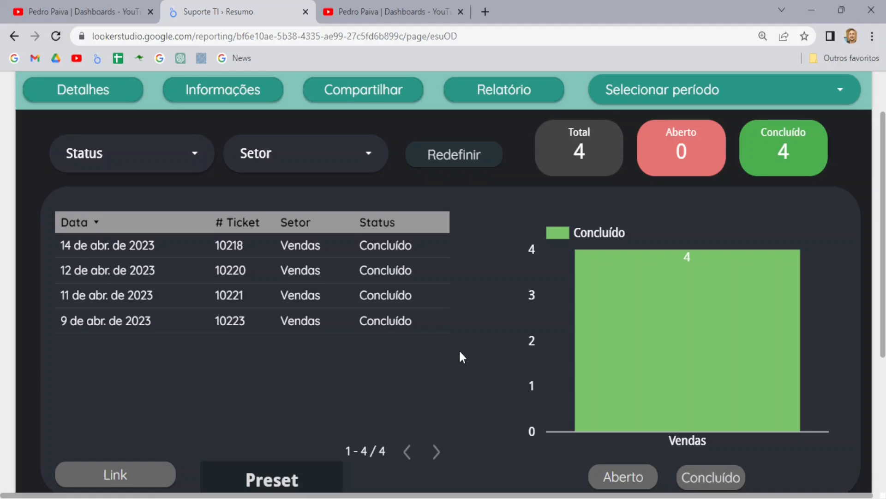
Step: Turn Preset off again so all 32 tickets return
scroll(469, 369, "down", 1)
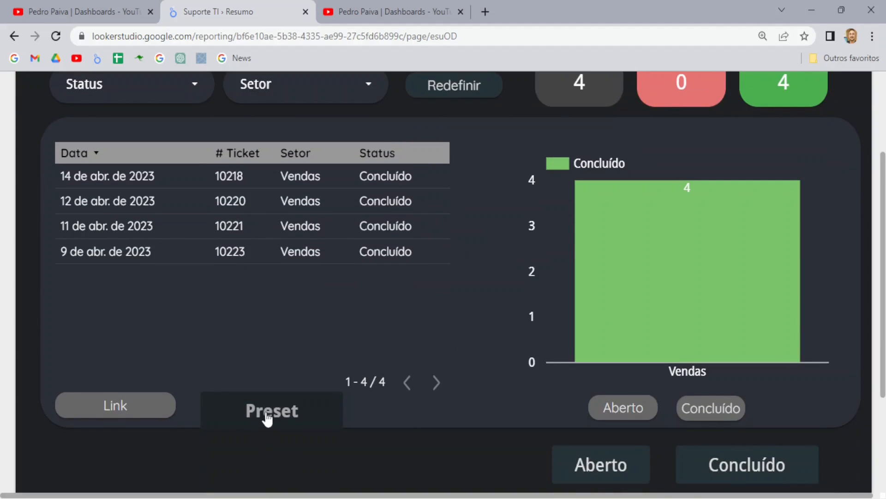
scroll(277, 425, "up", 1)
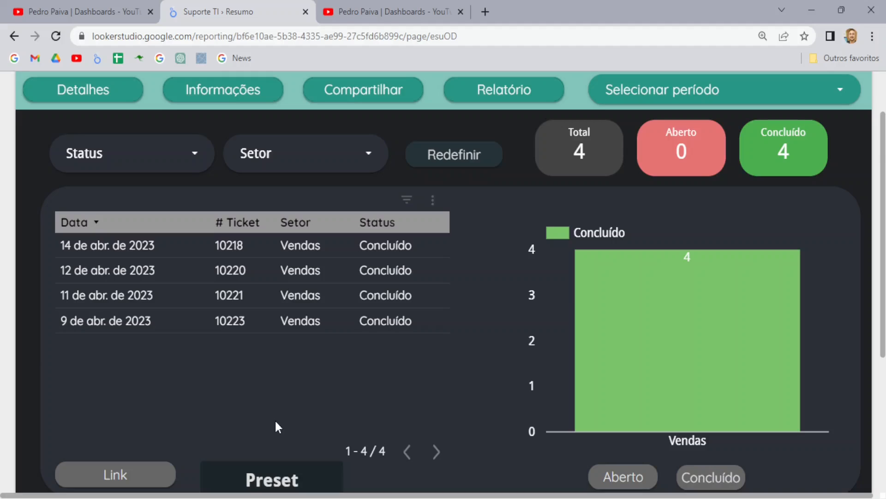
scroll(276, 422, "down", 1)
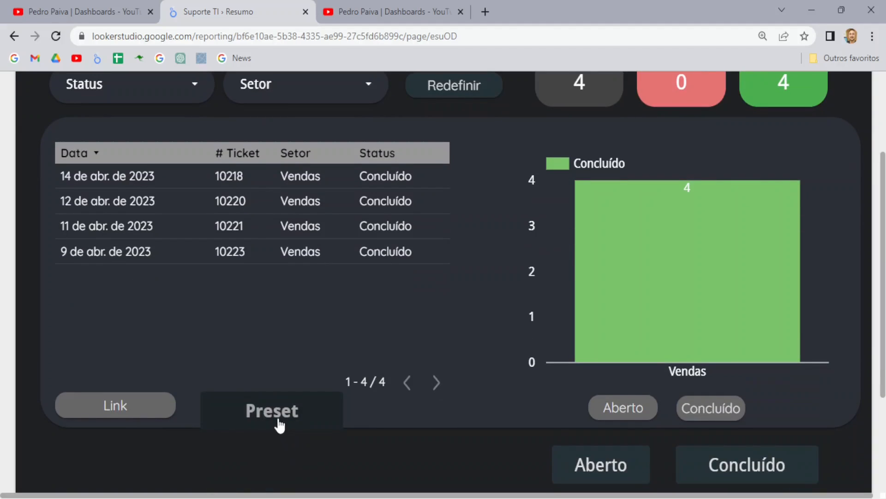
left_click(277, 418)
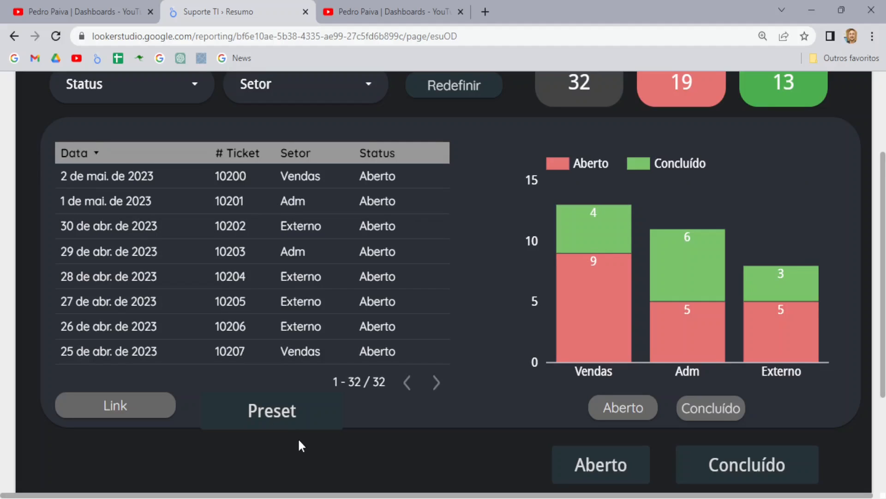
scroll(301, 445, "up", 3)
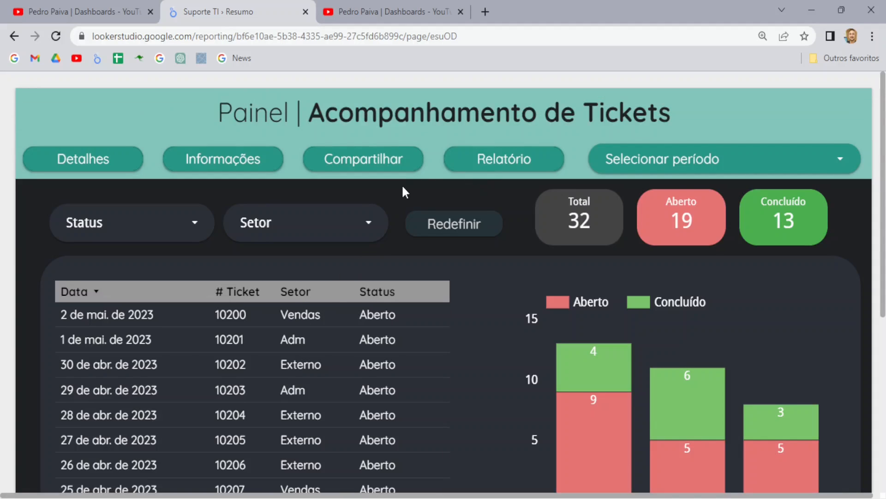
Step: Bring up the YouTube channel's videos page with its sidebar collapsed
left_click(412, 4)
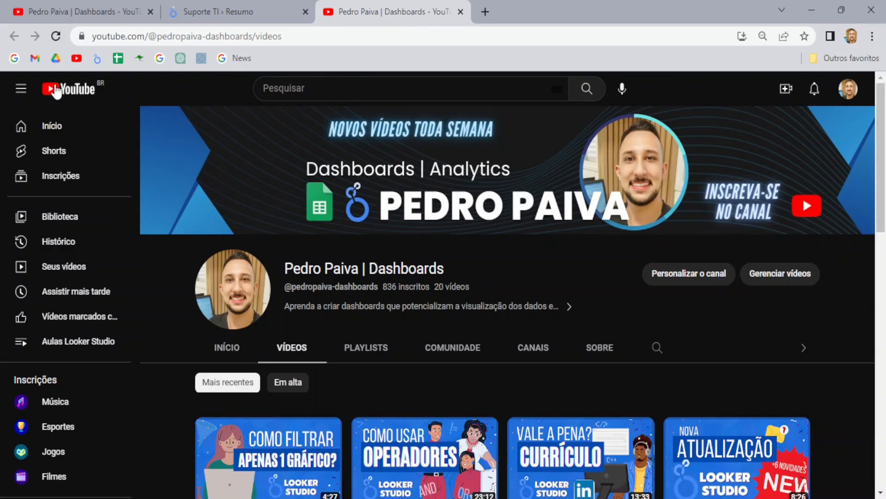
left_click(21, 88)
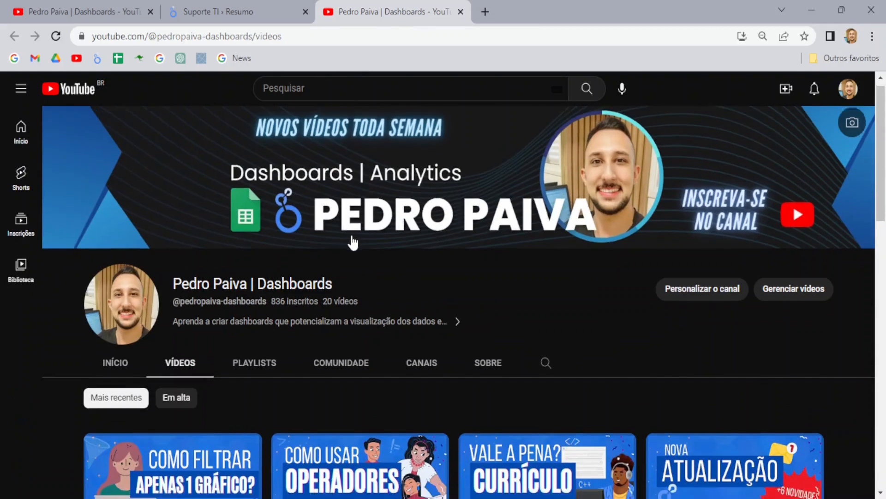
scroll(352, 241, "down", 4)
scroll(362, 245, "up", 5)
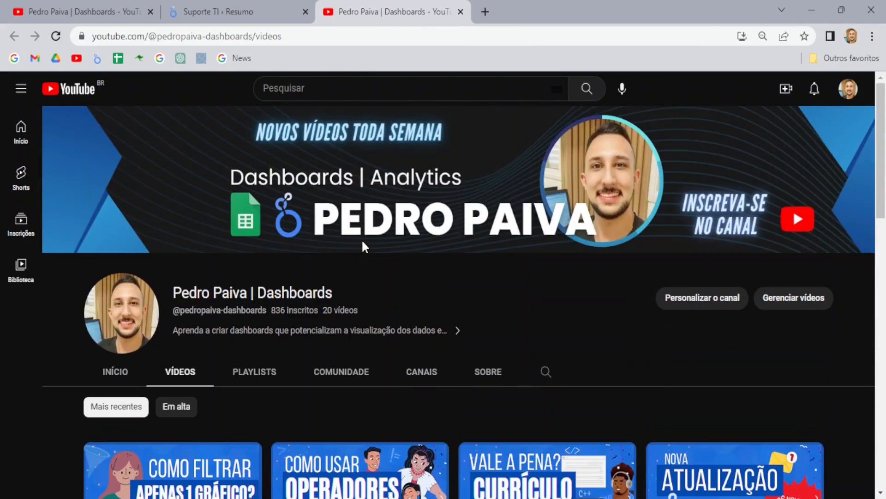